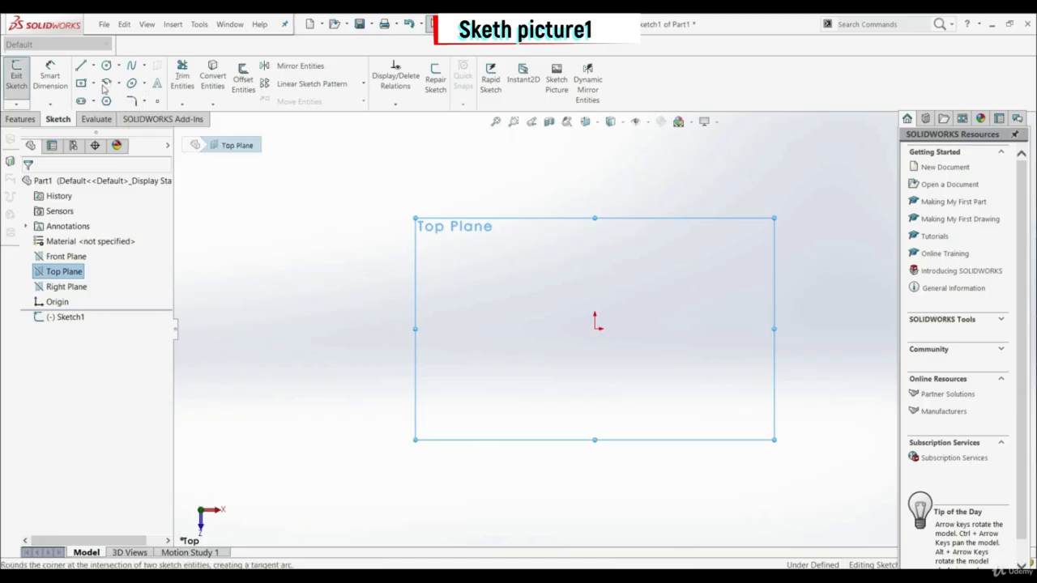
Step: Sketch a center rectangle about 213 mm wide and 112 mm high, centered on the origin
{"action": "left_click", "coordinate": [81, 82]}
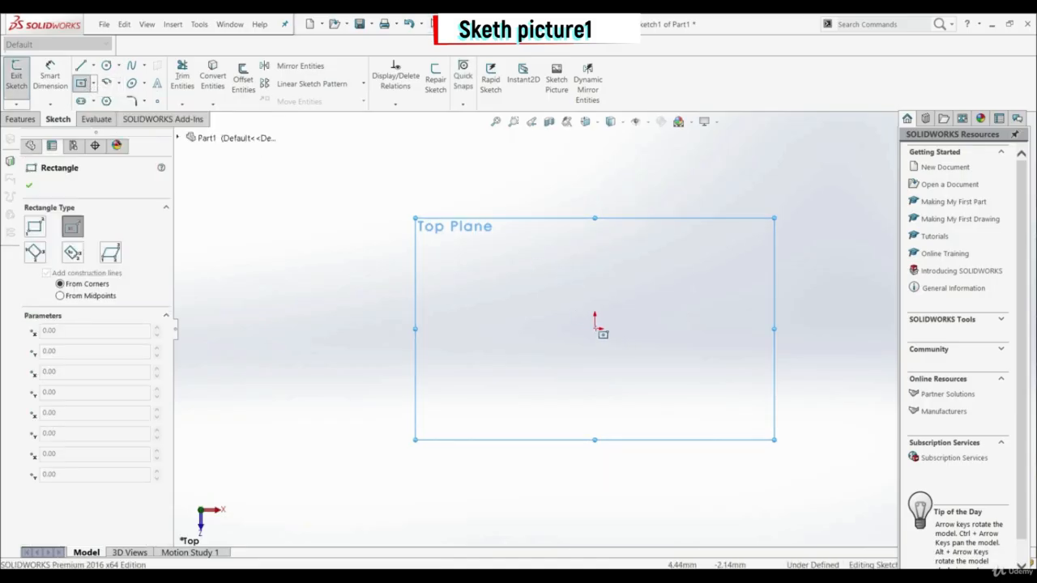
{"action": "left_click", "coordinate": [595, 326]}
{"action": "left_click", "coordinate": [383, 216]}
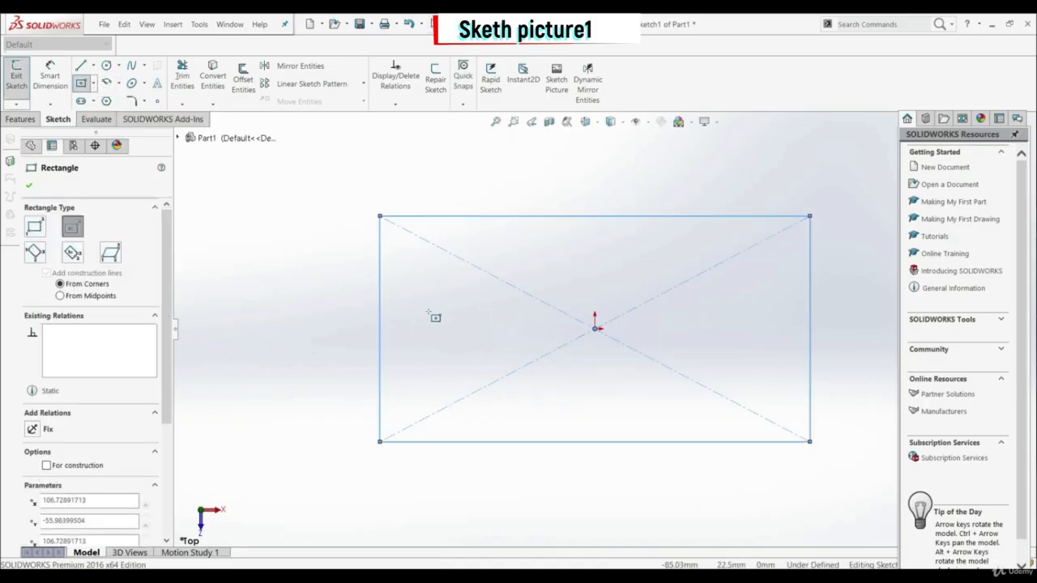
{"action": "left_click", "coordinate": [30, 185]}
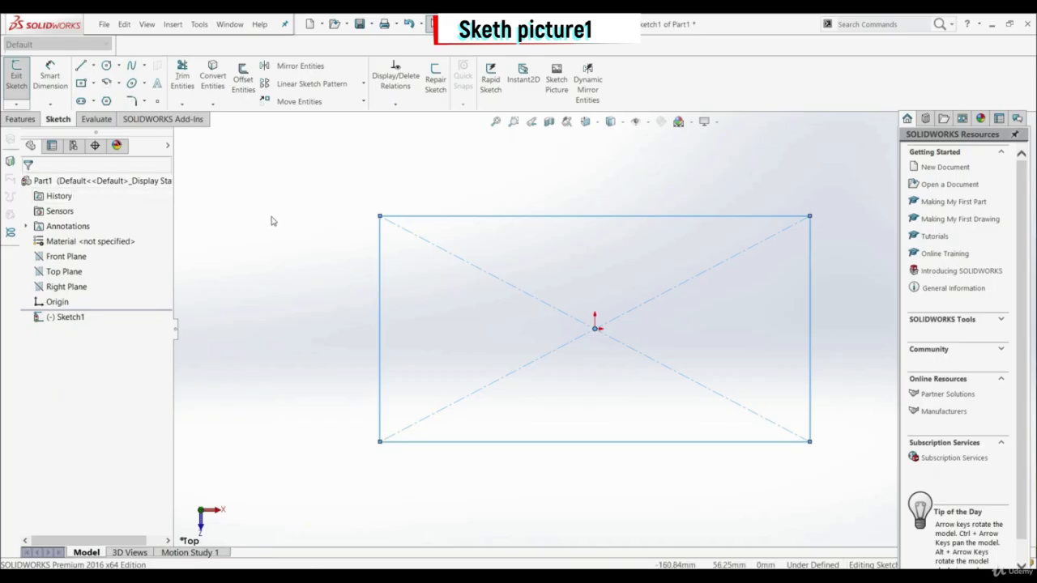
Step: Dimension the rectangle's upper horizontal edge to 65 mm
{"action": "left_click", "coordinate": [52, 81]}
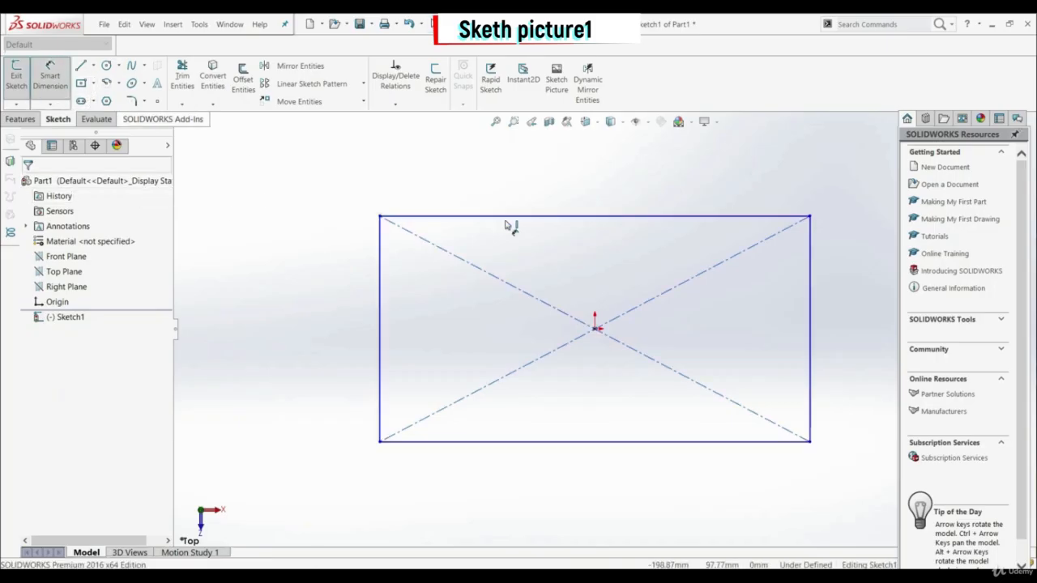
{"action": "left_click", "coordinate": [562, 217]}
{"action": "left_click", "coordinate": [577, 192]}
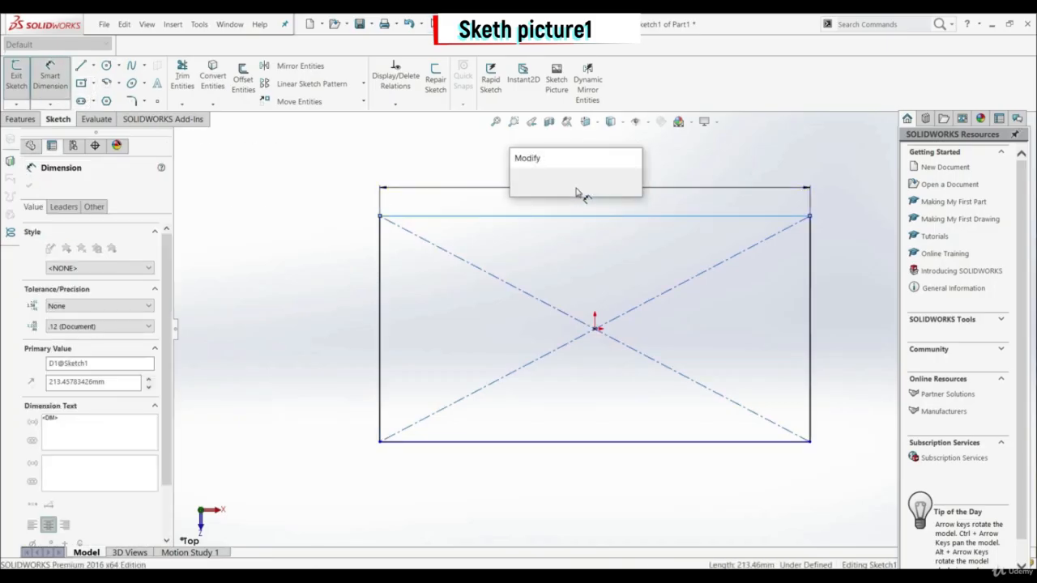
{"action": "type", "text": "65"}
{"action": "key", "text": "Return"}
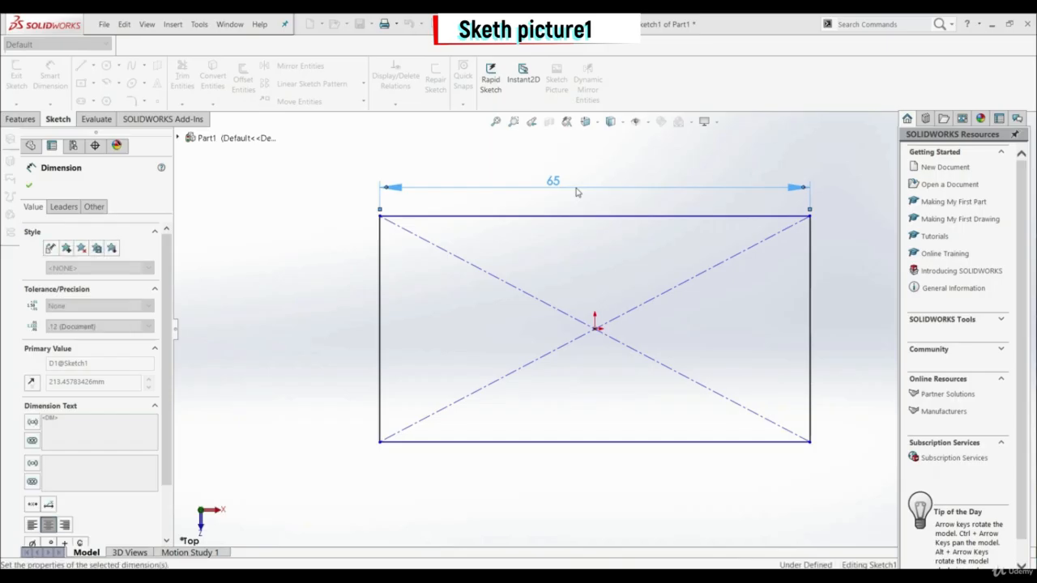
Step: Dimension the rectangle's vertical edge to 21 mm
{"action": "left_click", "coordinate": [381, 301]}
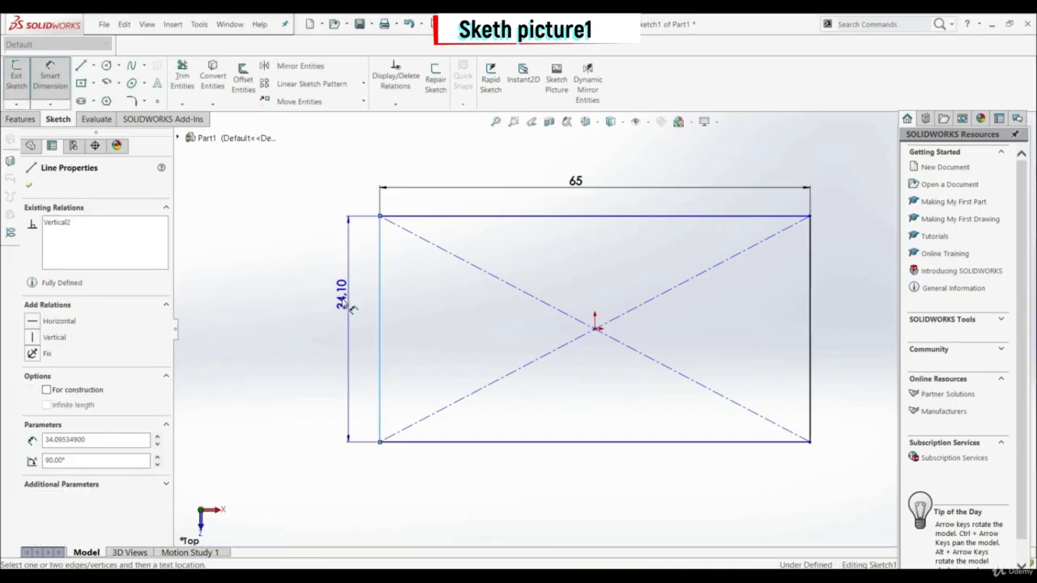
{"action": "left_click", "coordinate": [335, 316]}
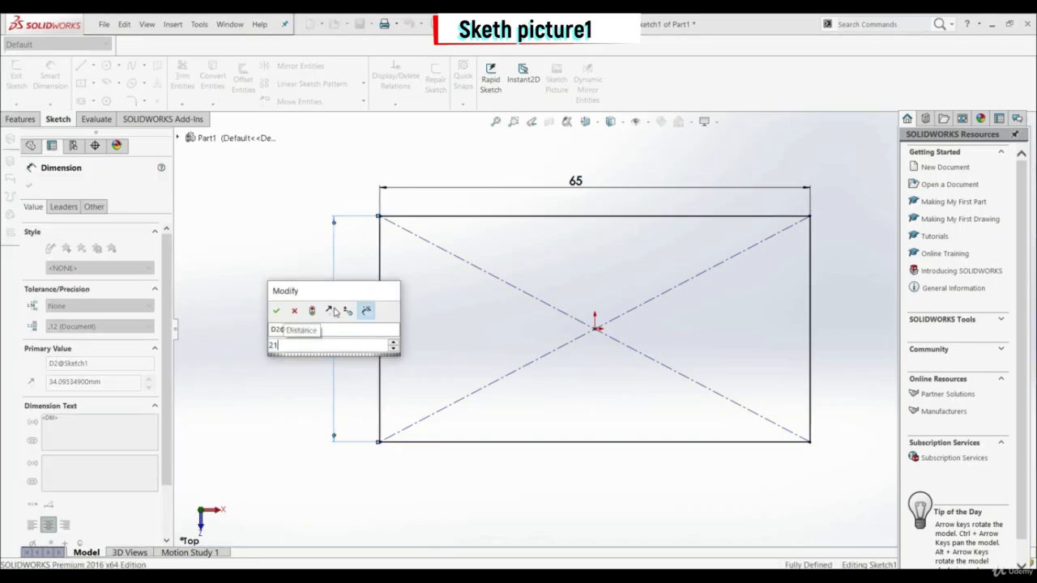
{"action": "type", "text": "21"}
{"action": "key", "text": "Return"}
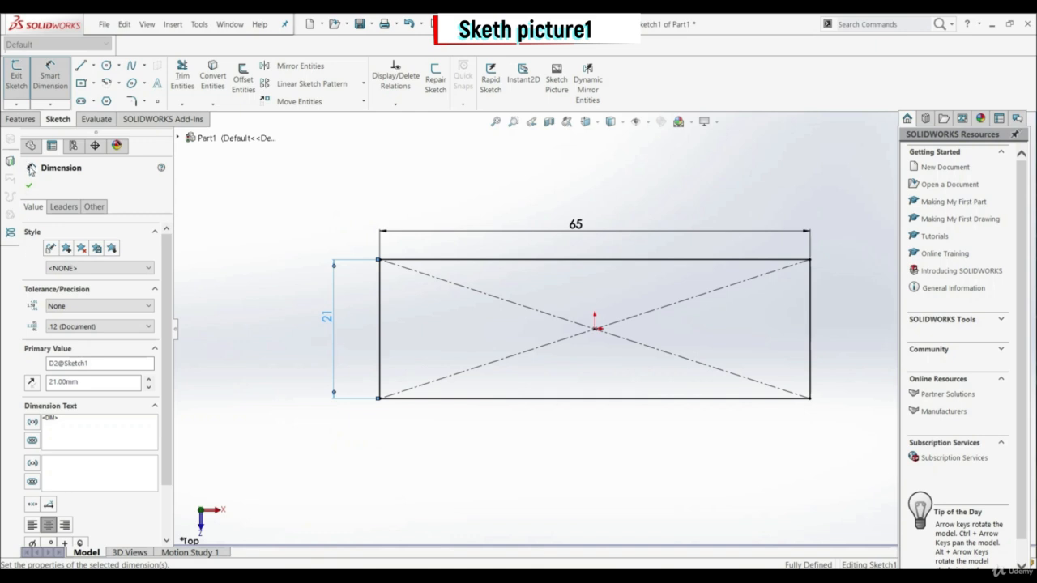
{"action": "left_click", "coordinate": [29, 186]}
Step: Convert all the rectangle's lines to construction geometry
{"action": "left_click_drag", "start_coordinate": [228, 179], "coordinate": [879, 451]}
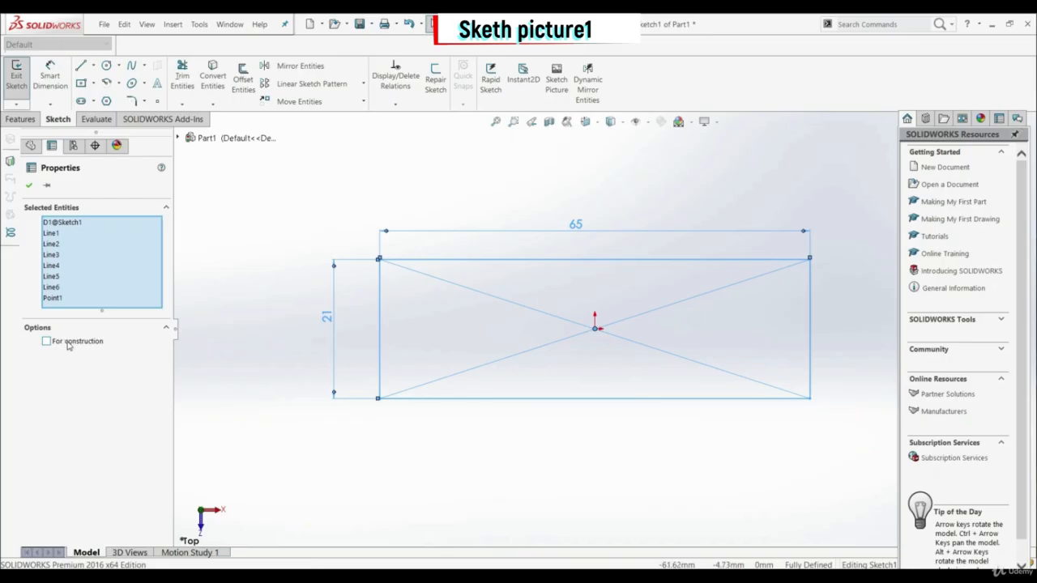
{"action": "left_click", "coordinate": [46, 341]}
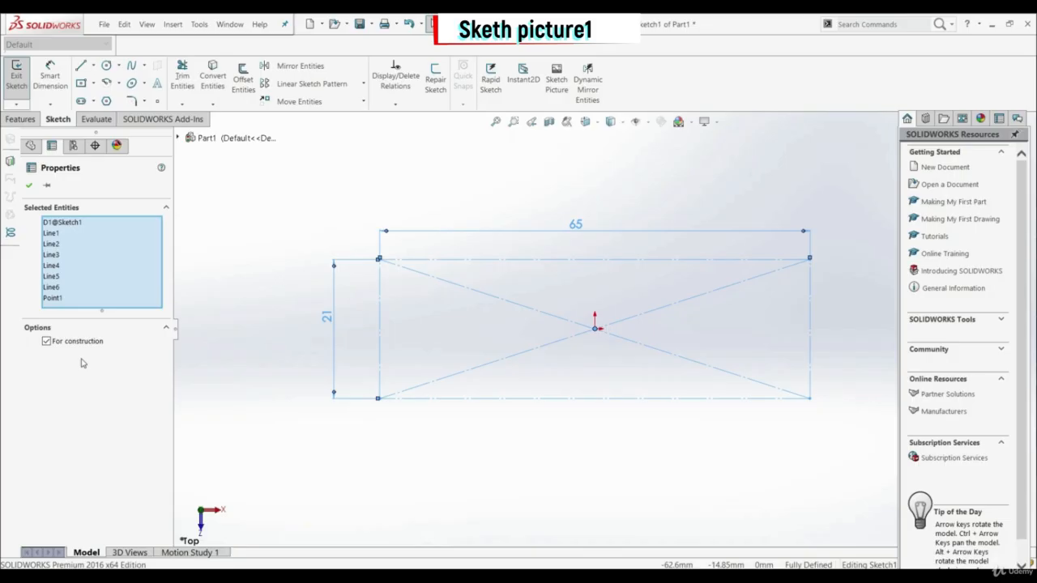
{"action": "left_click", "coordinate": [30, 185]}
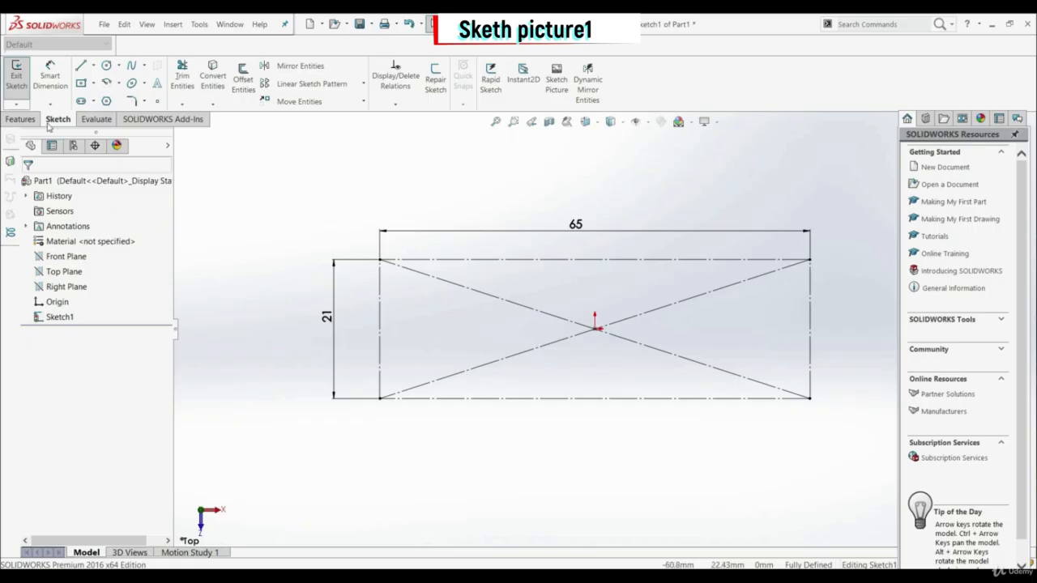
{"action": "left_click", "coordinate": [16, 74]}
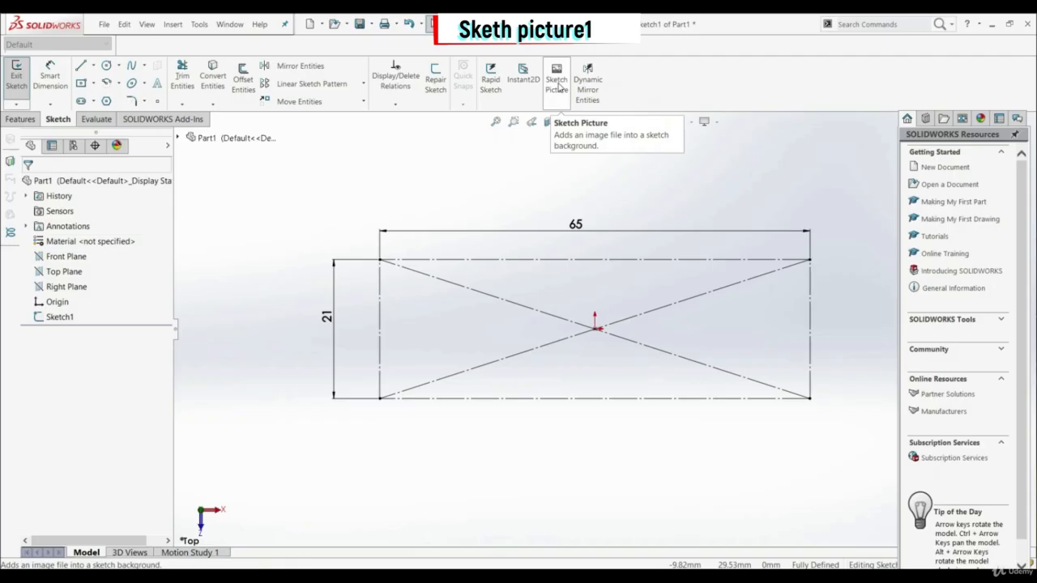
Step: Look up the Sketch Picture command and insert the image file Picture 1 into the sketch
{"action": "left_click", "coordinate": [875, 26]}
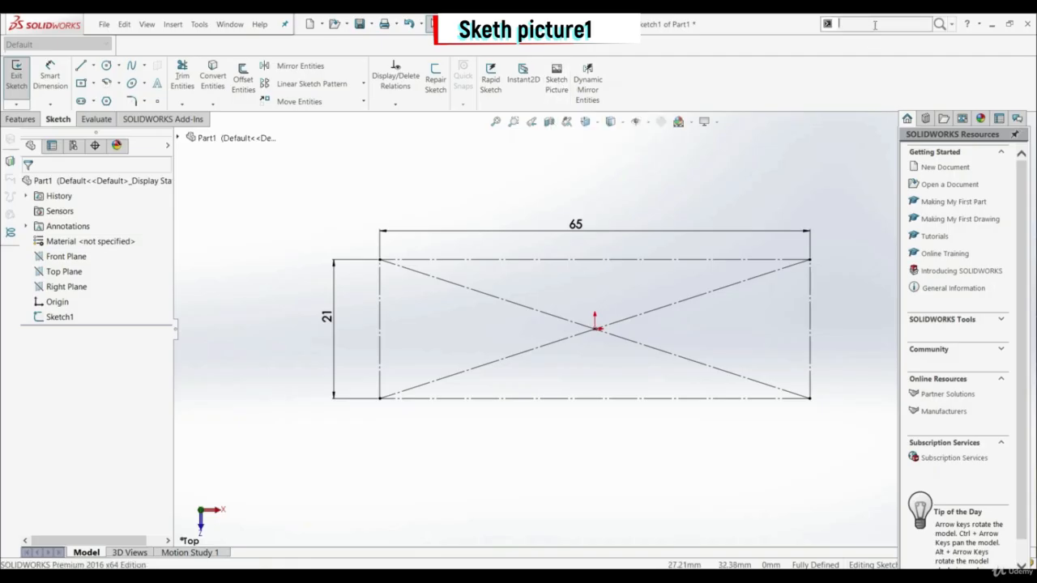
{"action": "type", "text": "sketch picture"}
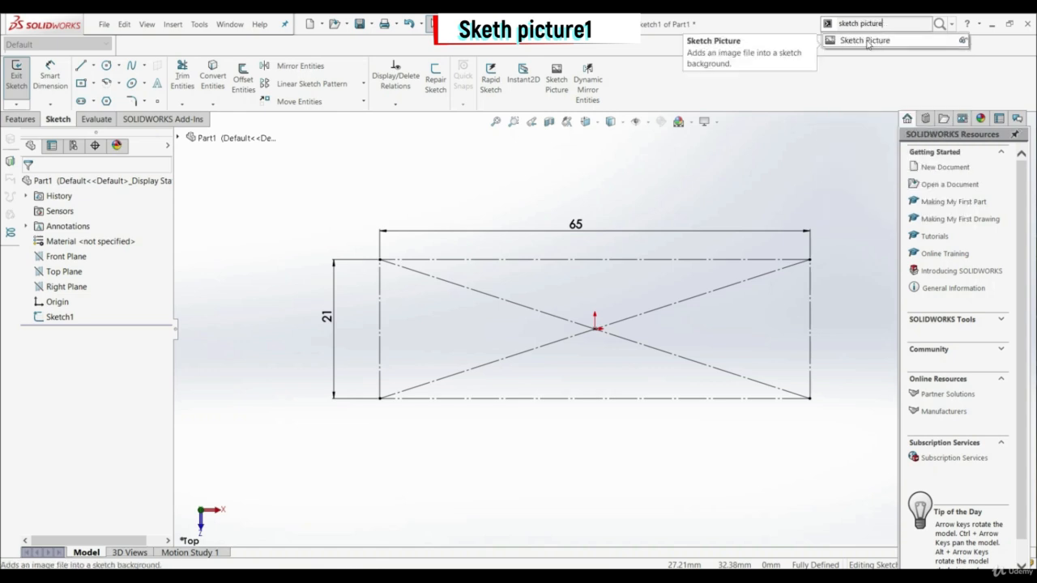
{"action": "left_click", "coordinate": [627, 82]}
{"action": "left_click", "coordinate": [557, 79]}
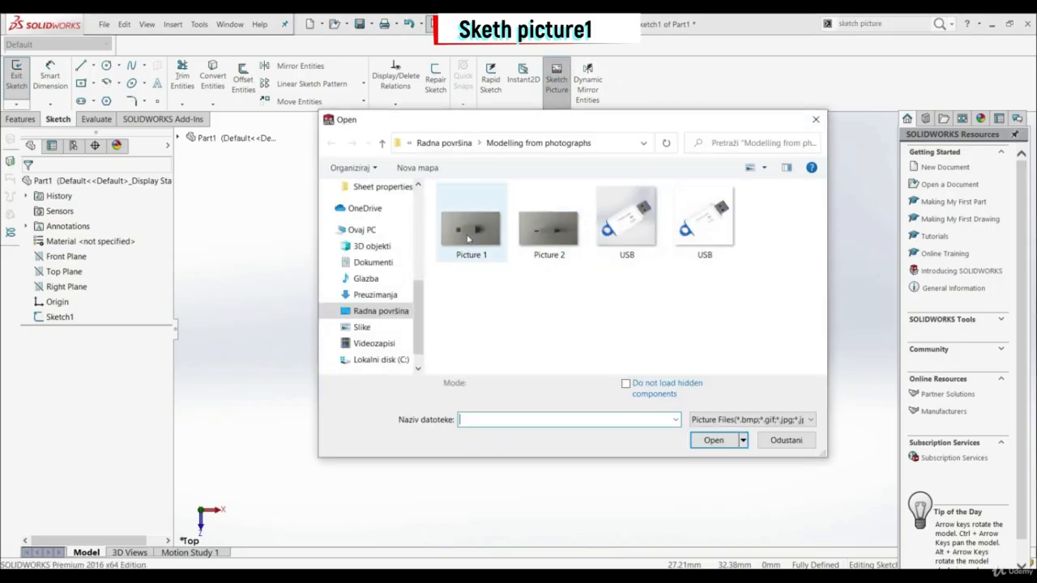
{"action": "left_click", "coordinate": [470, 228]}
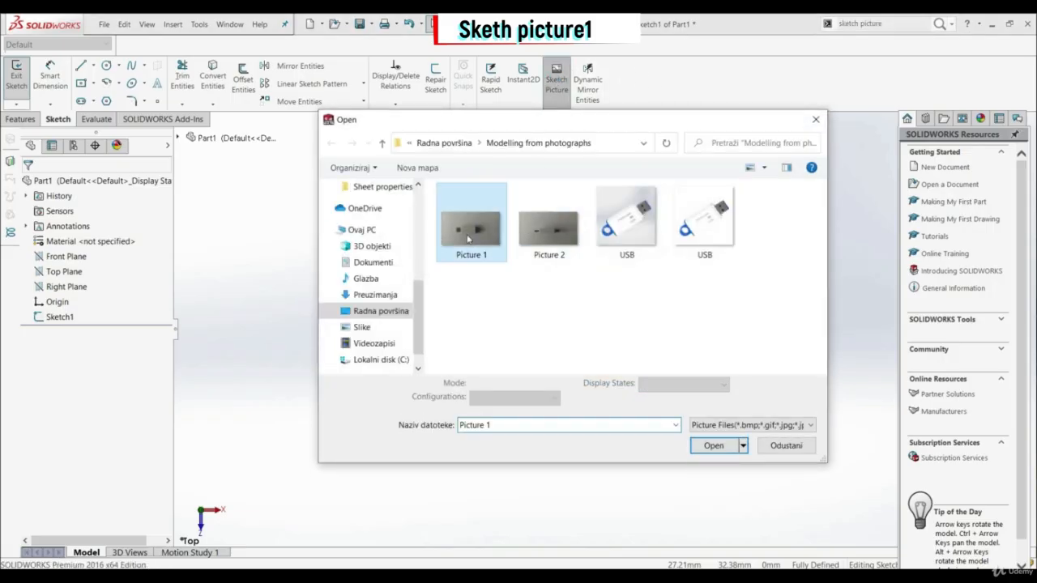
{"action": "left_click", "coordinate": [704, 445]}
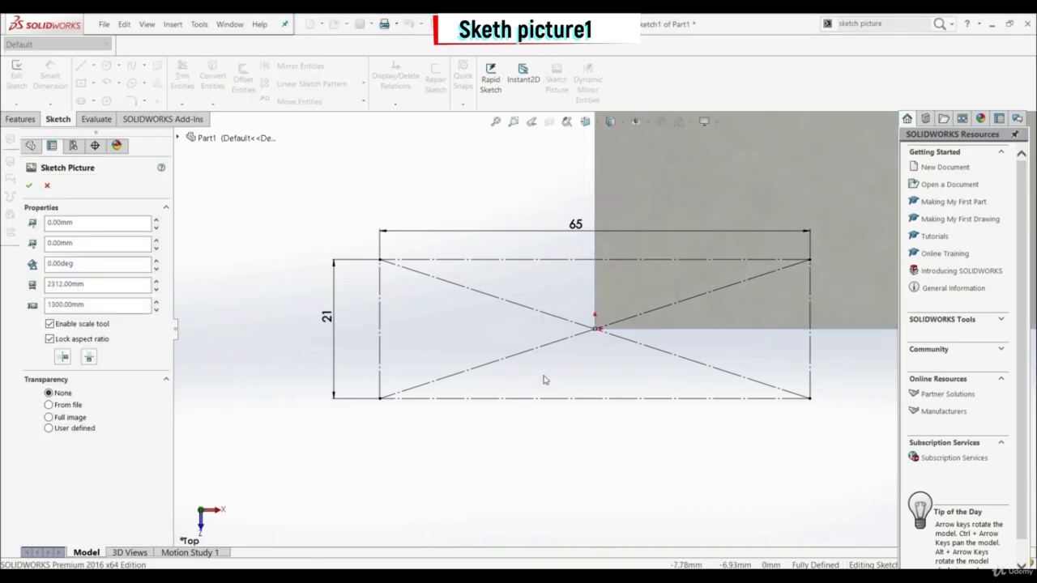
Step: Turn off the scale tool for the inserted sketch picture
{"action": "scroll", "coordinate": [544, 380], "scroll_direction": "up", "scroll_amount": 10}
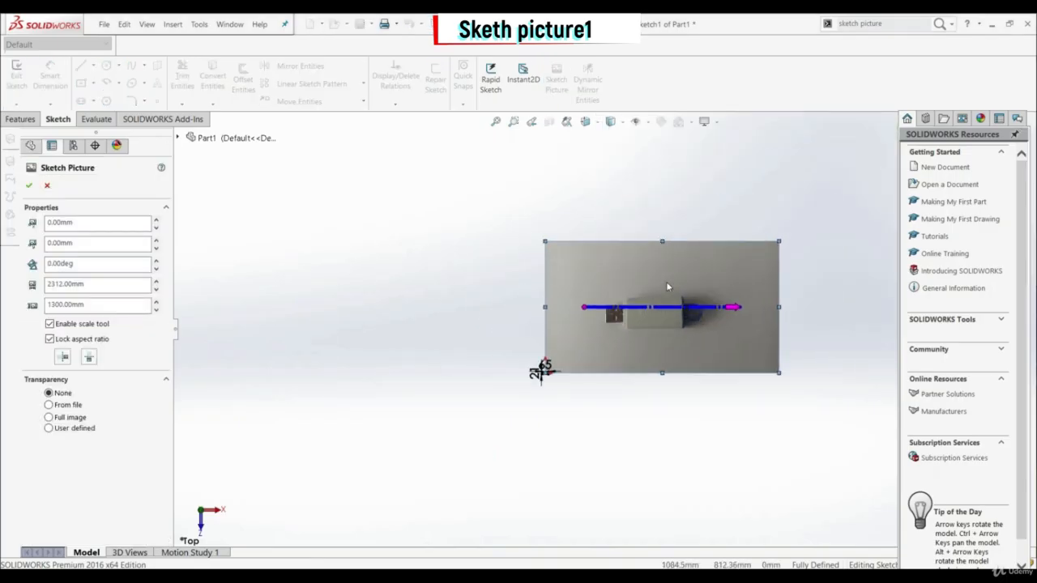
{"action": "scroll", "coordinate": [668, 286], "scroll_direction": "down", "scroll_amount": 4}
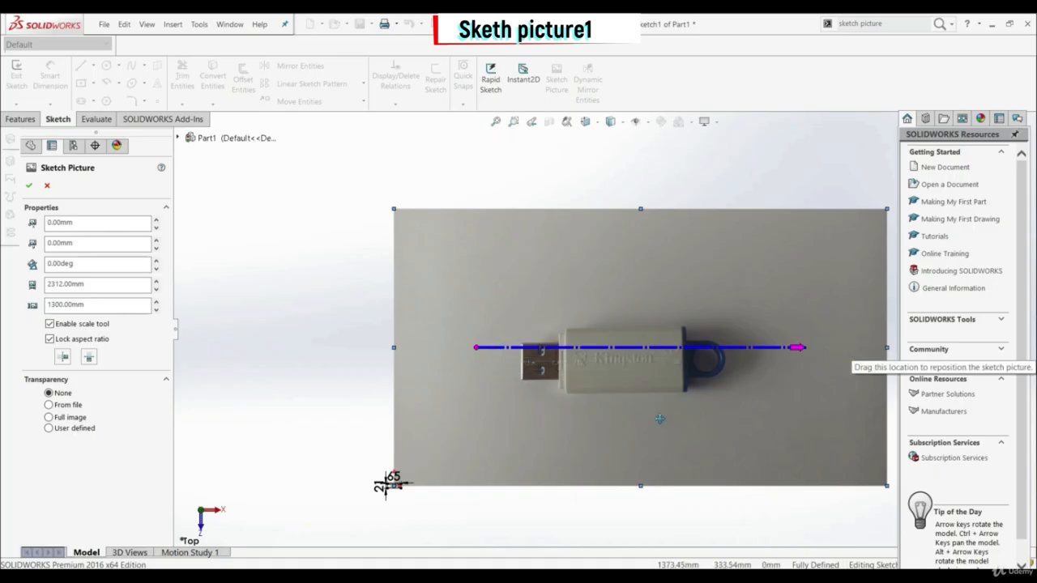
{"action": "left_click", "coordinate": [50, 324]}
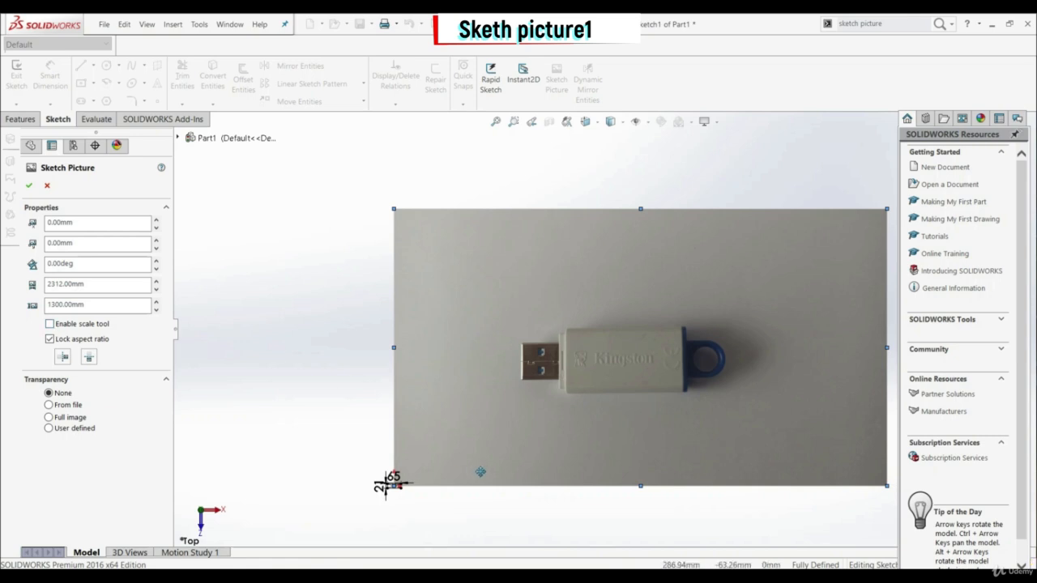
Step: Shrink the sketch picture proportionally to about 122 mm wide and 69 mm high
{"action": "scroll", "coordinate": [486, 465], "scroll_direction": "up", "scroll_amount": 3}
{"action": "scroll", "coordinate": [559, 393], "scroll_direction": "down", "scroll_amount": 3}
{"action": "scroll", "coordinate": [672, 340], "scroll_direction": "up", "scroll_amount": 6}
{"action": "scroll", "coordinate": [758, 227], "scroll_direction": "down", "scroll_amount": 4}
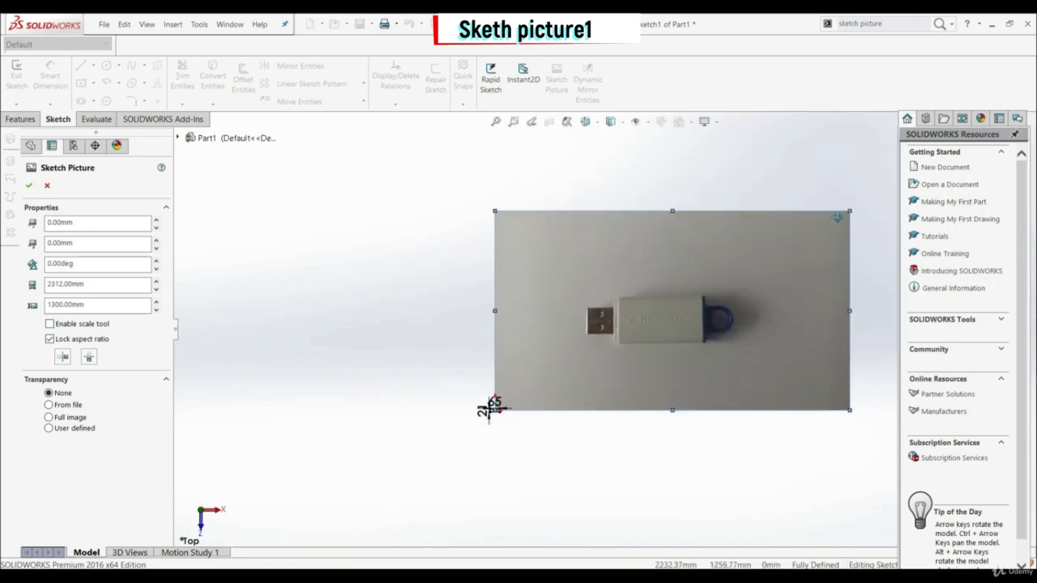
{"action": "mouse_move", "coordinate": [849, 211]}
{"action": "left_mouse_down"}
{"action": "mouse_move", "coordinate": [561, 333]}
{"action": "mouse_move", "coordinate": [537, 389]}
{"action": "mouse_move", "coordinate": [518, 398]}
{"action": "left_mouse_up"}
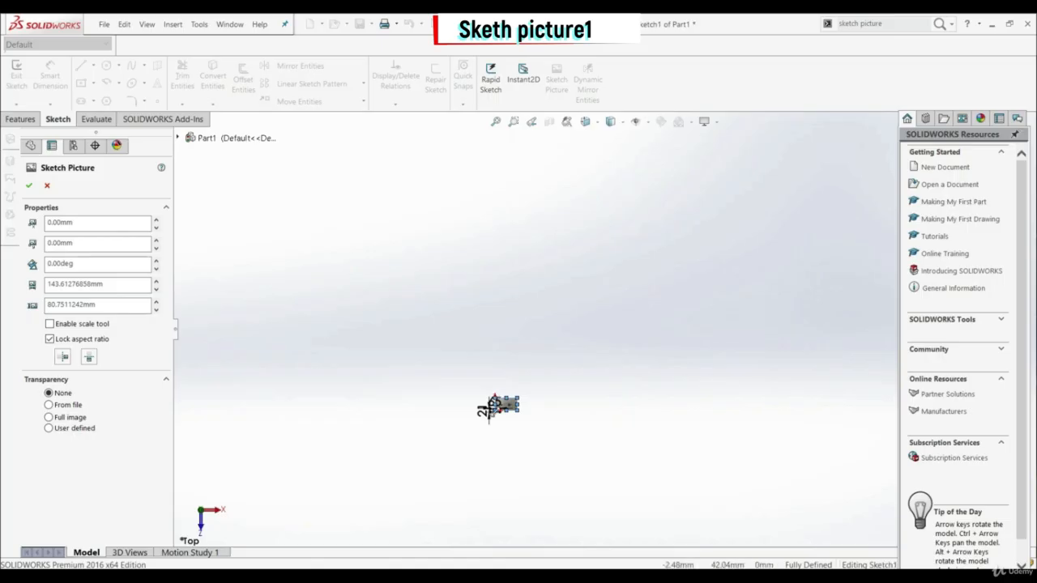
{"action": "scroll", "coordinate": [519, 389], "scroll_direction": "down", "scroll_amount": 8}
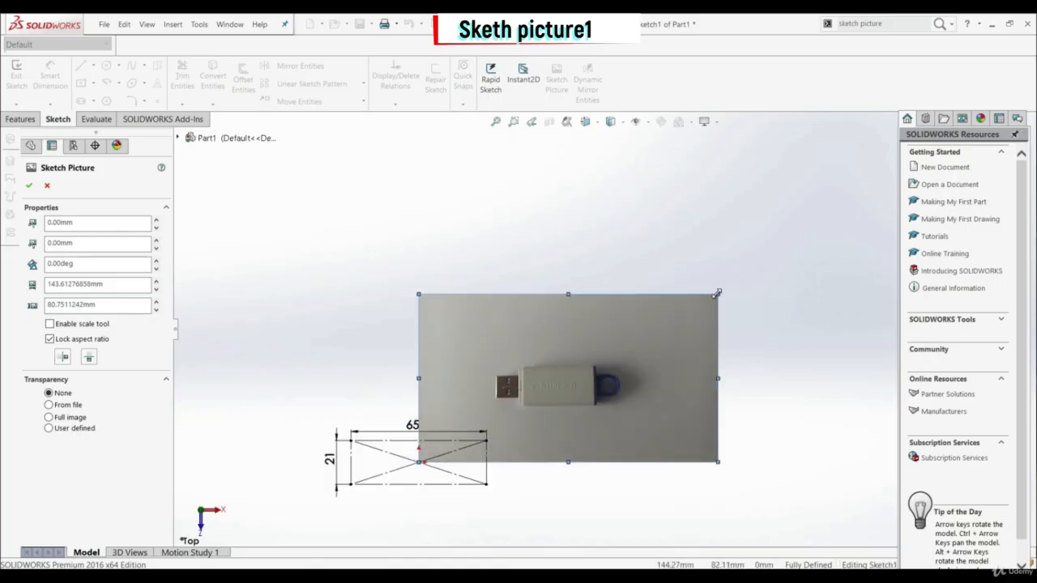
{"action": "mouse_move", "coordinate": [717, 294]}
{"action": "left_mouse_down"}
{"action": "mouse_move", "coordinate": [602, 359]}
{"action": "mouse_move", "coordinate": [675, 317]}
{"action": "left_mouse_up"}
{"action": "scroll", "coordinate": [630, 402], "scroll_direction": "down", "scroll_amount": 2}
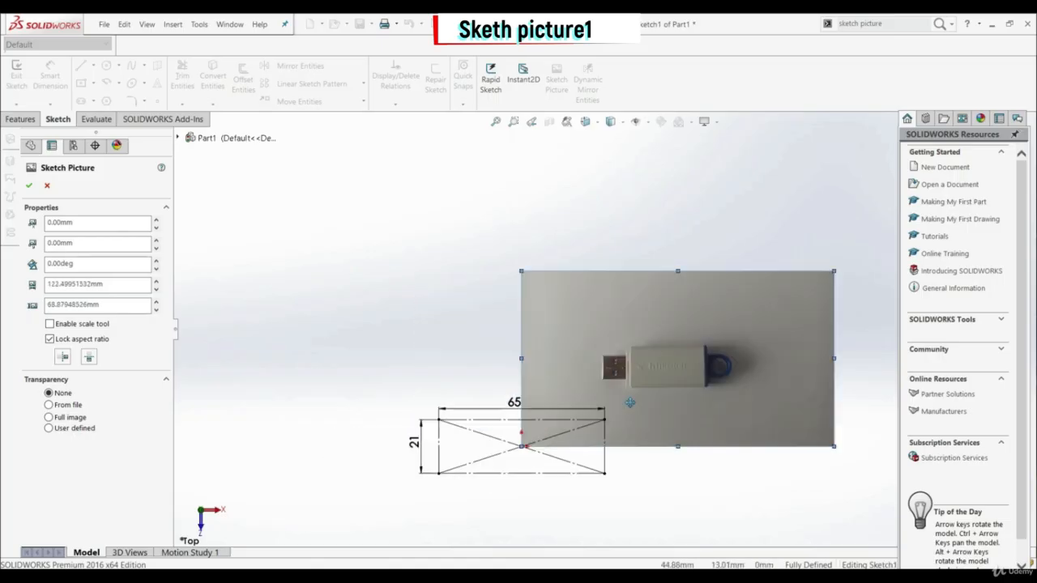
Step: Move the picture over the construction rectangle and enlarge it to about 154 by 87 mm so the USB stick fits the 65 mm width
{"action": "scroll", "coordinate": [630, 403], "scroll_direction": "up", "scroll_amount": 2}
{"action": "scroll", "coordinate": [627, 365], "scroll_direction": "down", "scroll_amount": 2}
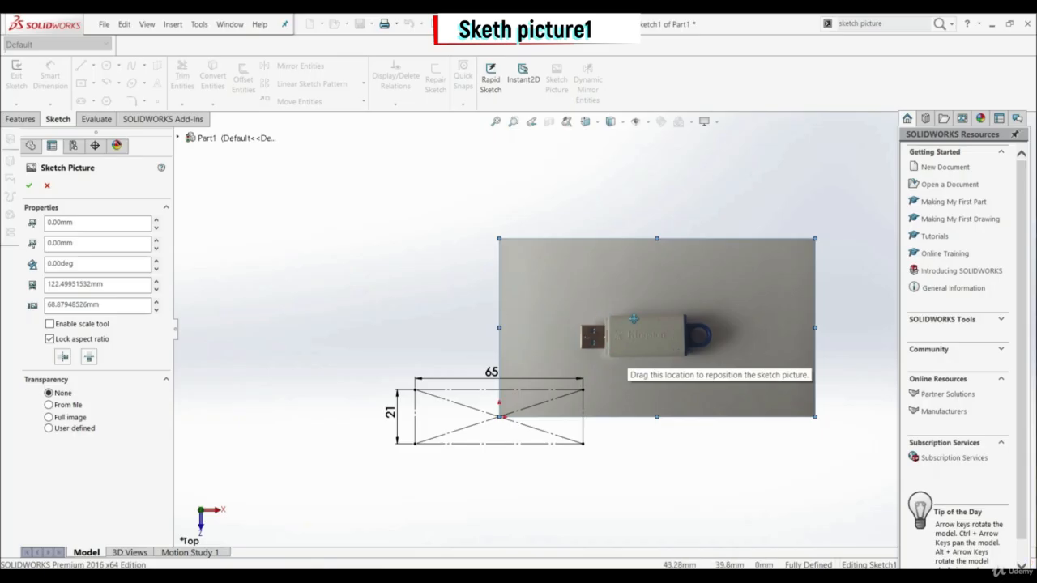
{"action": "left_click_drag", "start_coordinate": [649, 365], "coordinate": [500, 434]}
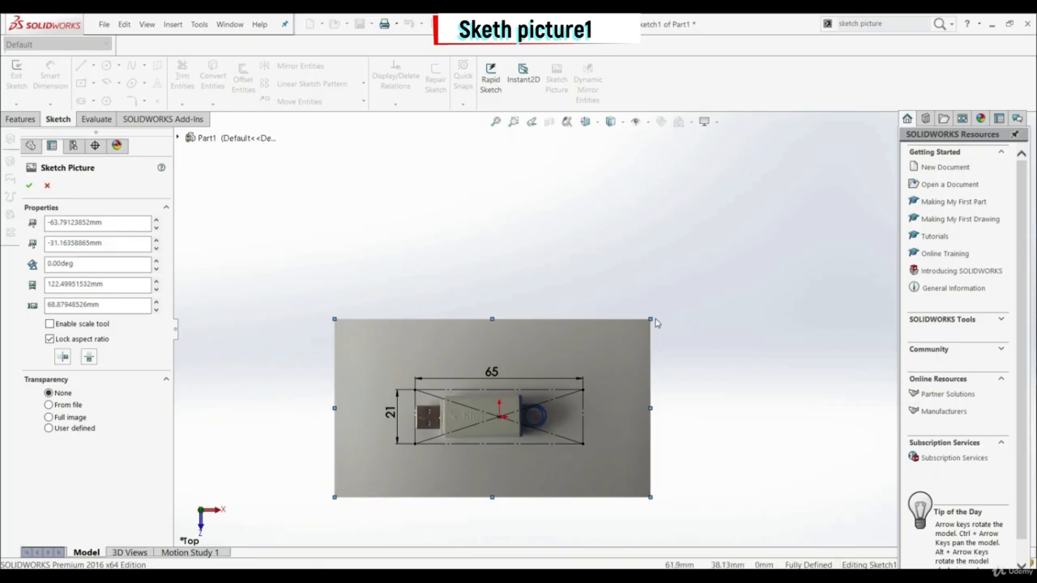
{"action": "mouse_move", "coordinate": [647, 321]}
{"action": "left_mouse_down"}
{"action": "mouse_move", "coordinate": [657, 317]}
{"action": "mouse_move", "coordinate": [633, 334]}
{"action": "left_mouse_up"}
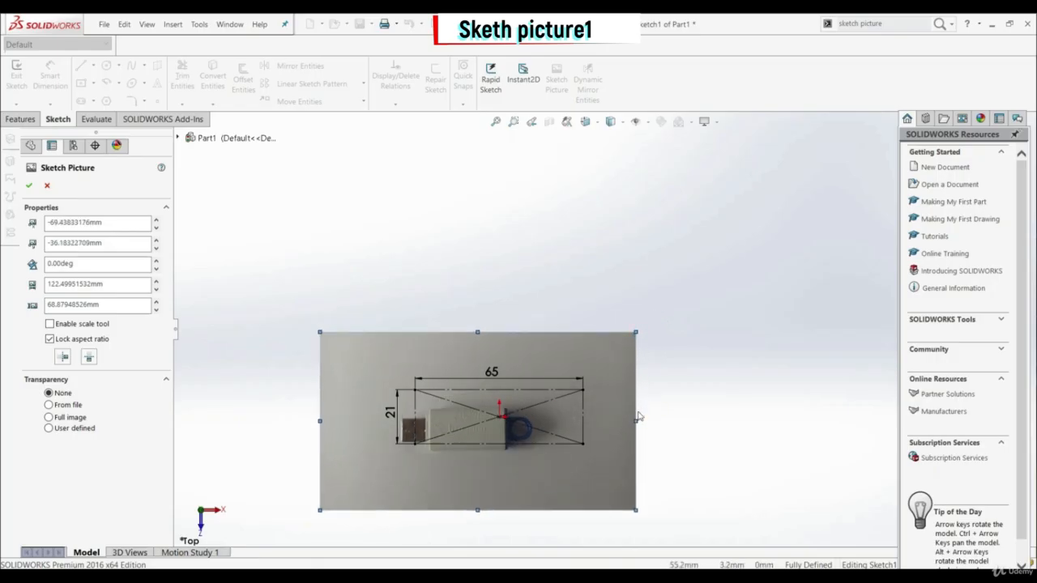
{"action": "mouse_move", "coordinate": [637, 422]}
{"action": "left_mouse_down"}
{"action": "mouse_move", "coordinate": [713, 408]}
{"action": "mouse_move", "coordinate": [675, 408]}
{"action": "left_mouse_up"}
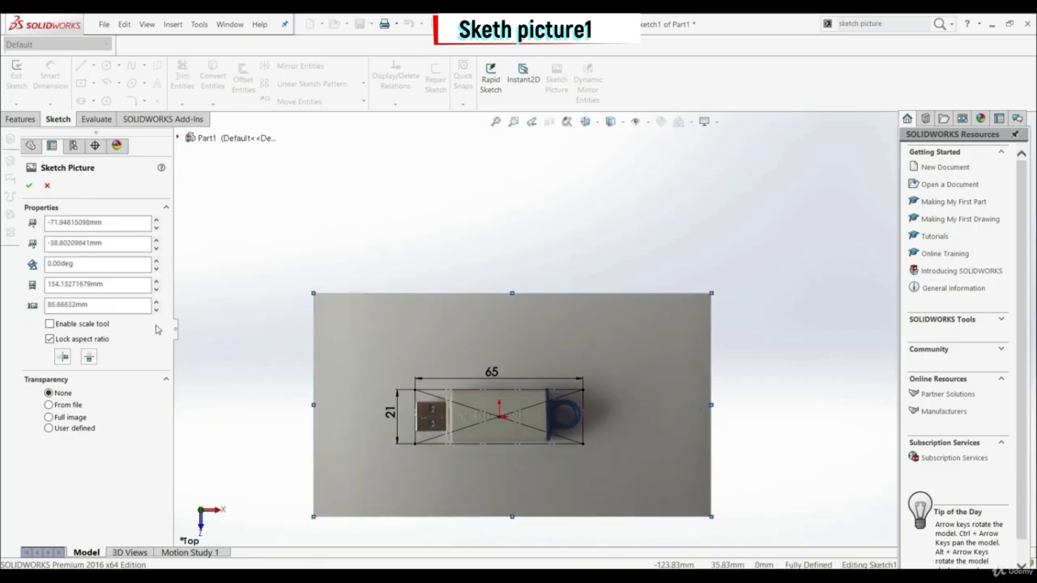
Step: Try tilting the sketch picture to 359 and 358 degrees, nudging the USB stick back over the construction rectangle
{"action": "left_click", "coordinate": [156, 271]}
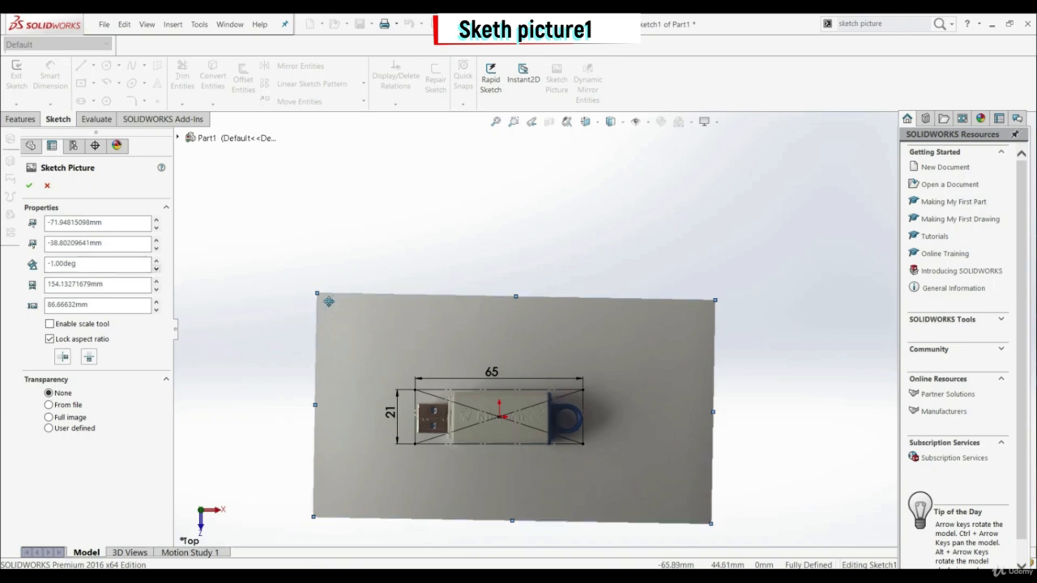
{"action": "left_click_drag", "start_coordinate": [649, 430], "coordinate": [647, 427]}
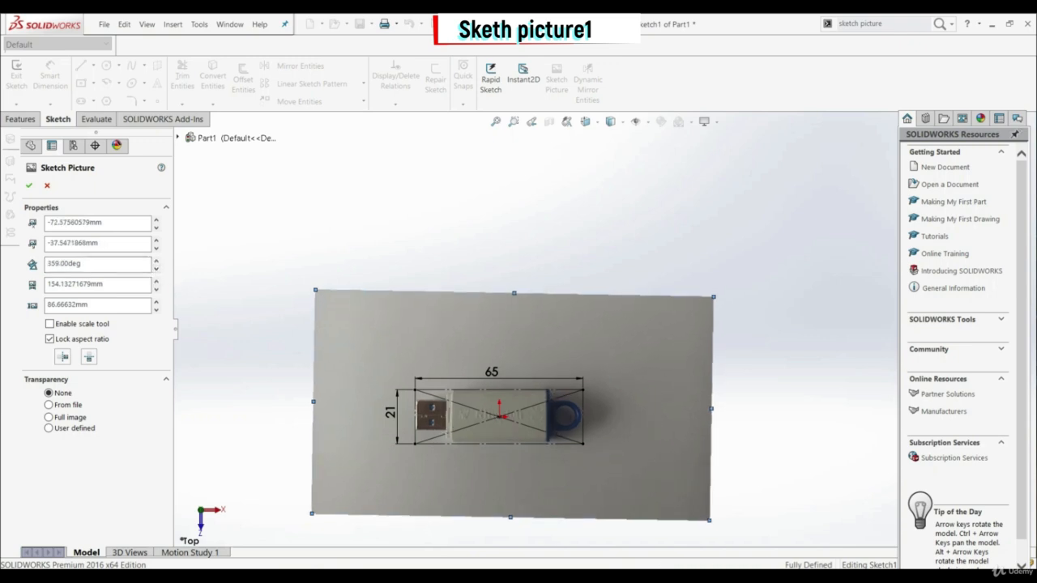
{"action": "scroll", "coordinate": [487, 421], "scroll_direction": "down", "scroll_amount": 5}
{"action": "scroll", "coordinate": [478, 377], "scroll_direction": "up", "scroll_amount": 2}
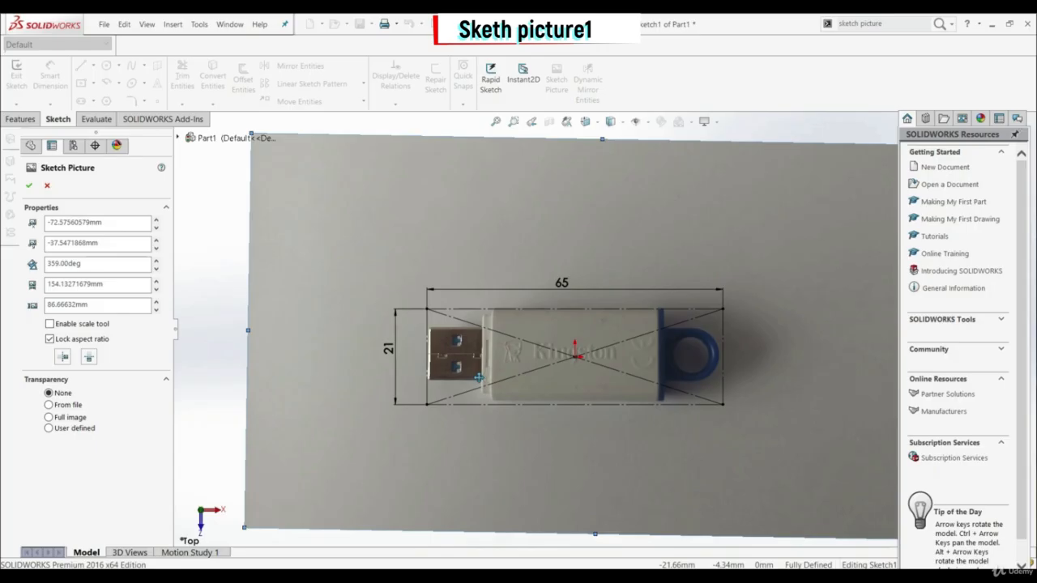
{"action": "left_click", "coordinate": [156, 269]}
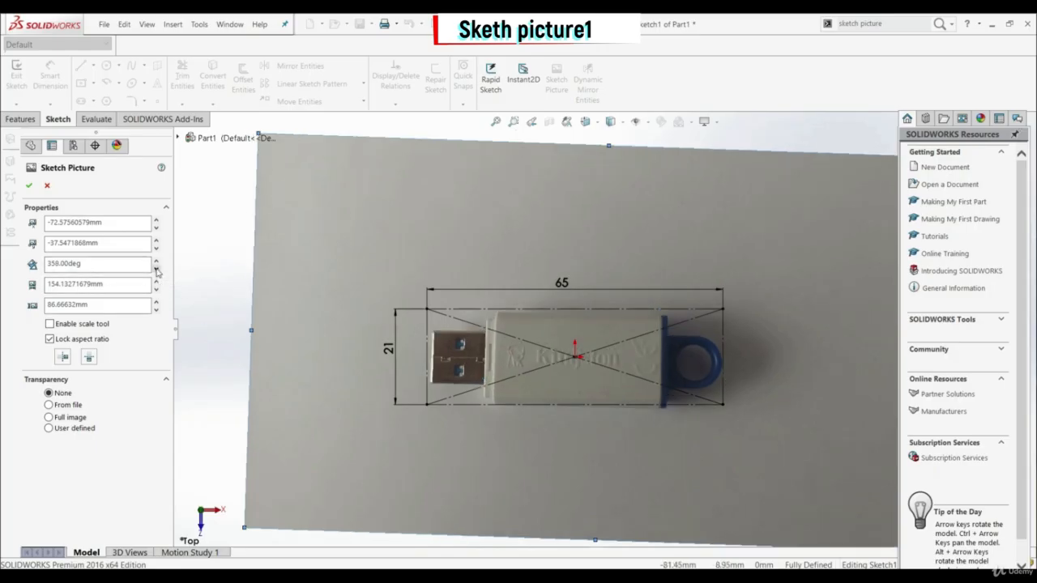
Step: Set the sketch picture's rotation to 0 degrees and realign the USB stick with the construction rectangle
{"action": "left_click", "coordinate": [157, 261]}
{"action": "left_click", "coordinate": [156, 261]}
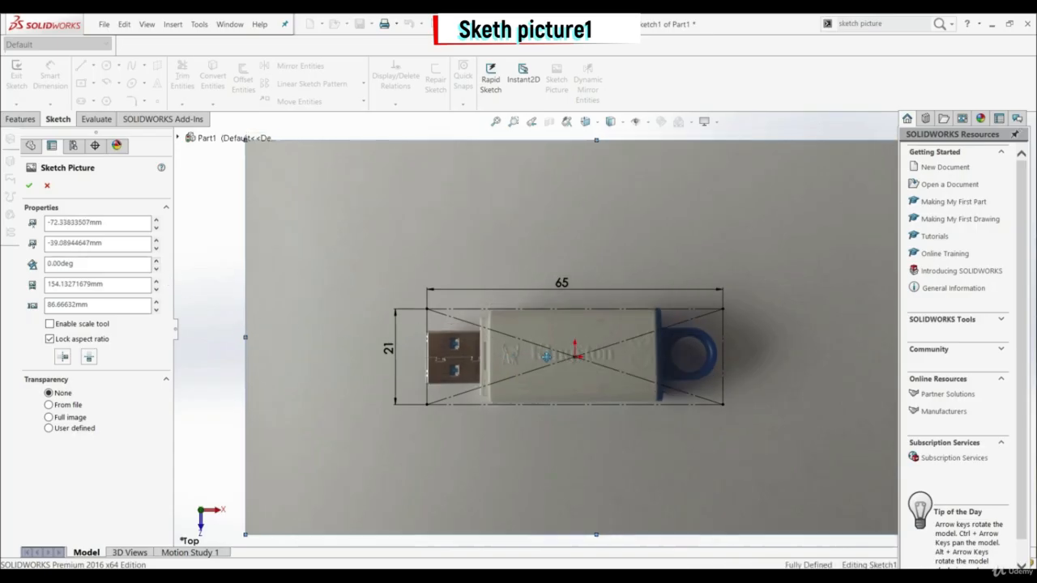
{"action": "scroll", "coordinate": [822, 358], "scroll_direction": "up", "scroll_amount": 2}
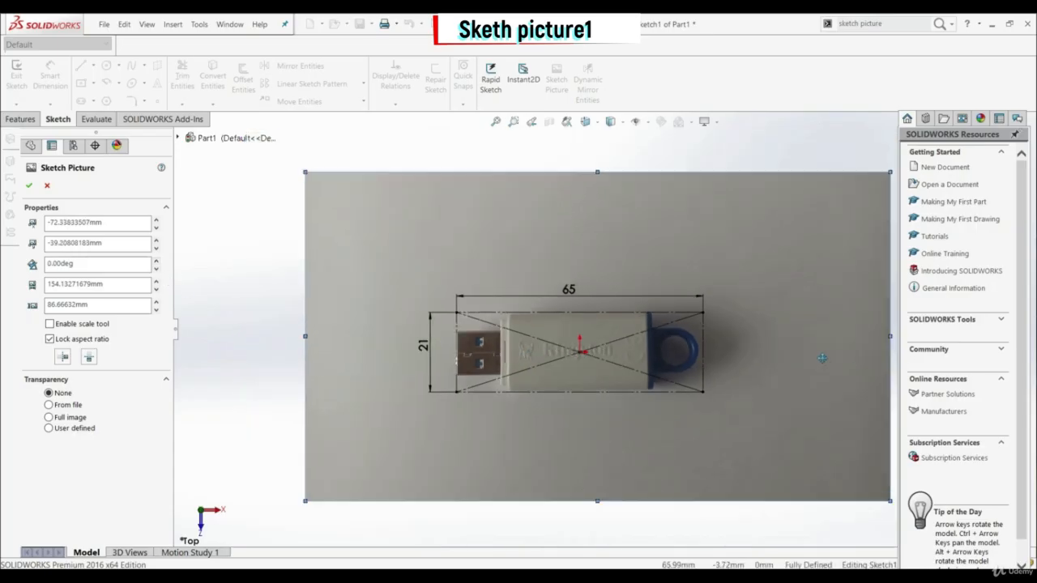
Step: Enlarge the sketch picture proportionally to about 156.4 by 87.9 mm, comparing the USB stick's ends with the 65 mm construction rectangle
{"action": "scroll", "coordinate": [836, 332], "scroll_direction": "down", "scroll_amount": 1}
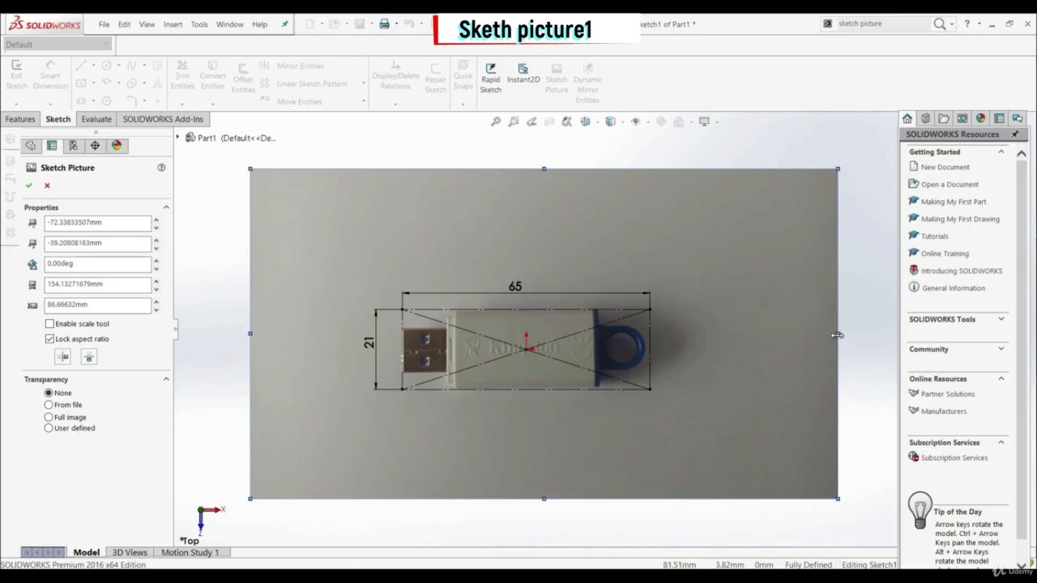
{"action": "left_click_drag", "start_coordinate": [836, 334], "coordinate": [845, 335]}
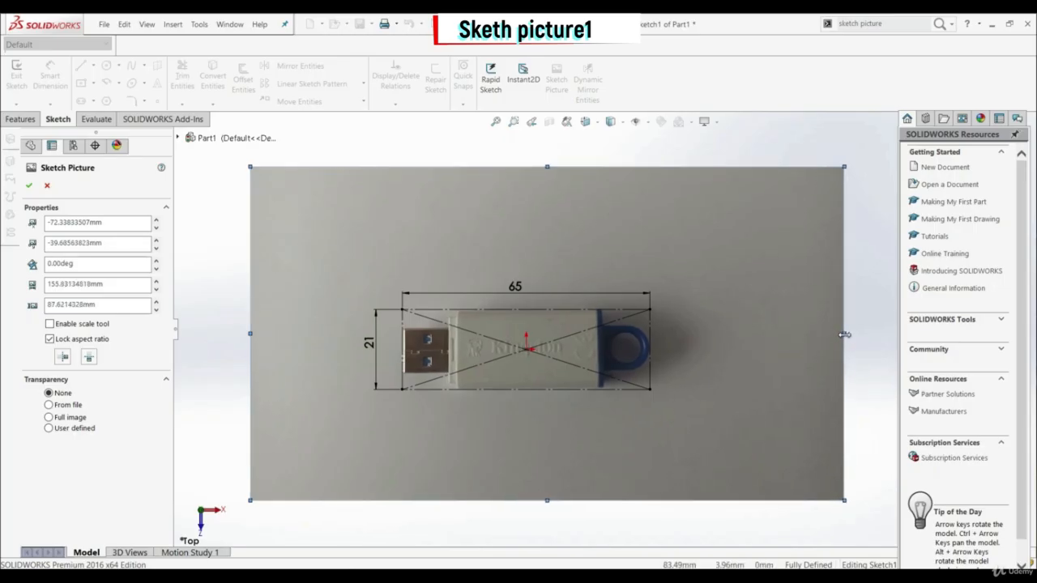
{"action": "scroll", "coordinate": [633, 348], "scroll_direction": "down", "scroll_amount": 4}
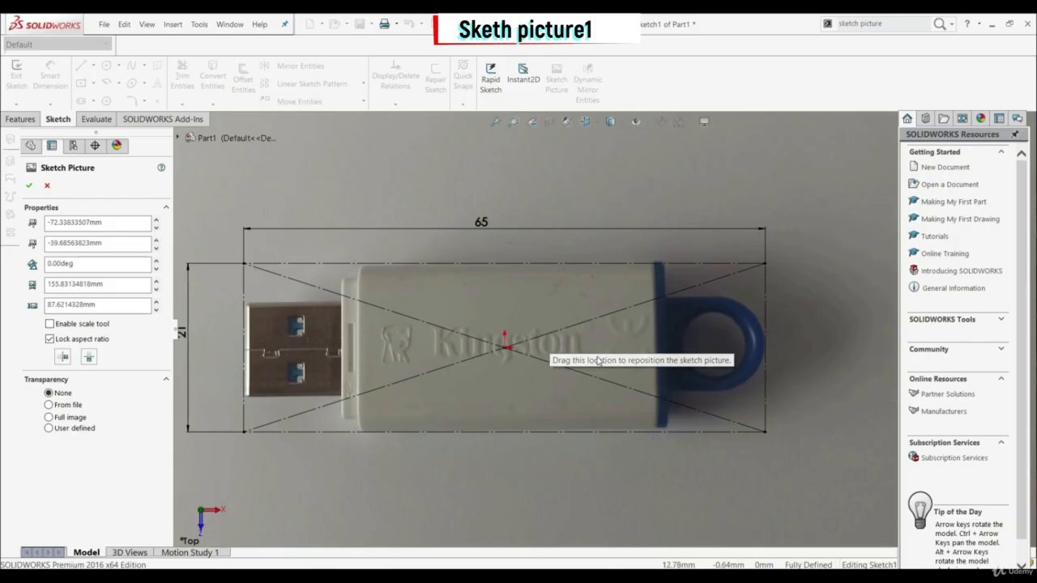
{"action": "scroll", "coordinate": [689, 375], "scroll_direction": "up", "scroll_amount": 4}
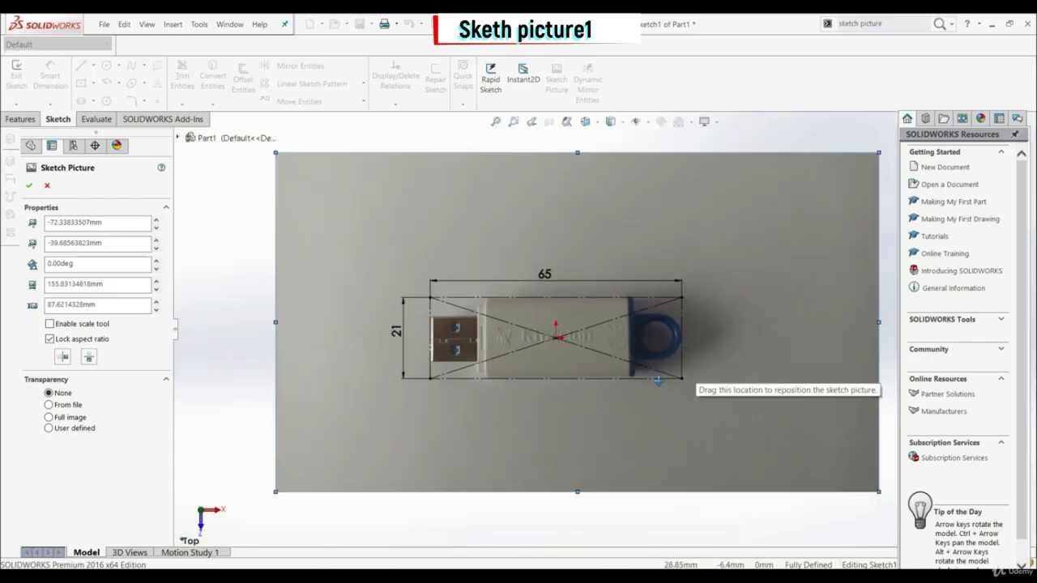
{"action": "left_click_drag", "start_coordinate": [275, 323], "coordinate": [273, 323]}
{"action": "scroll", "coordinate": [571, 328], "scroll_direction": "down", "scroll_amount": 4}
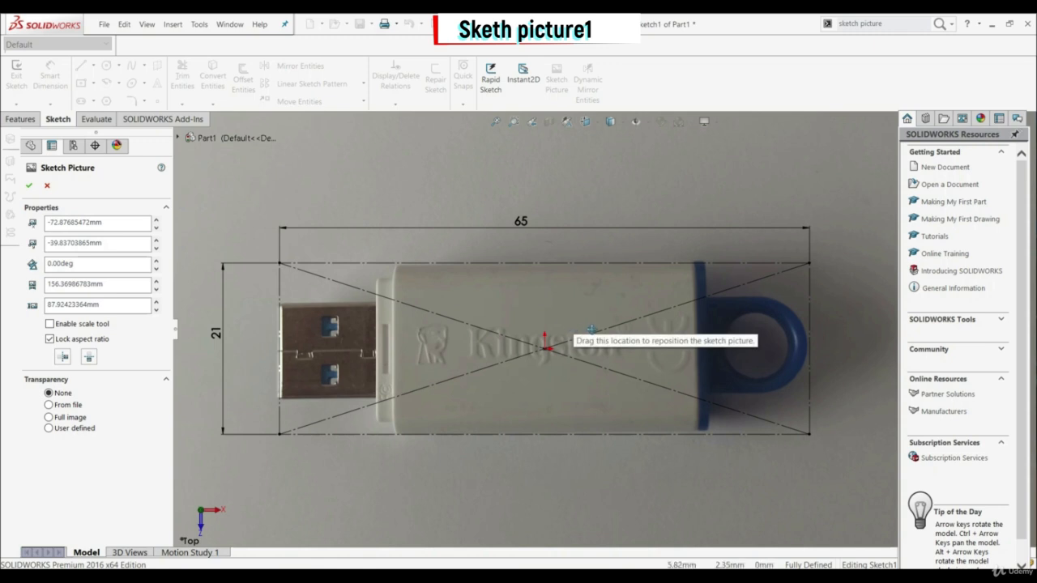
{"action": "scroll", "coordinate": [591, 333], "scroll_direction": "up", "scroll_amount": 7}
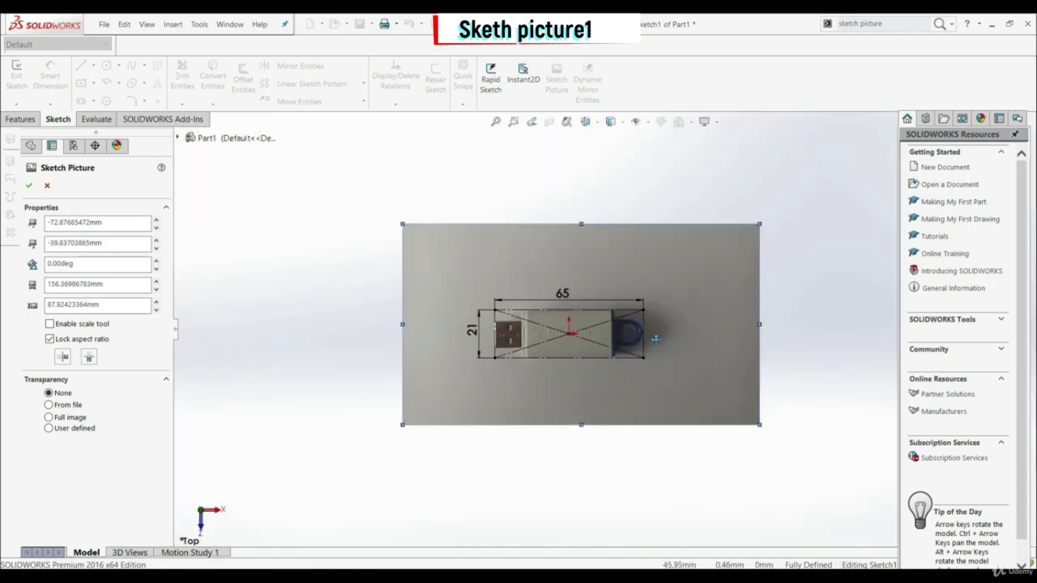
Step: Enlarge the sketch picture proportionally to about 157.1 by 88.3 mm, nudge it onto the construction rectangle and accept the picture settings
{"action": "scroll", "coordinate": [654, 338], "scroll_direction": "down", "scroll_amount": 3}
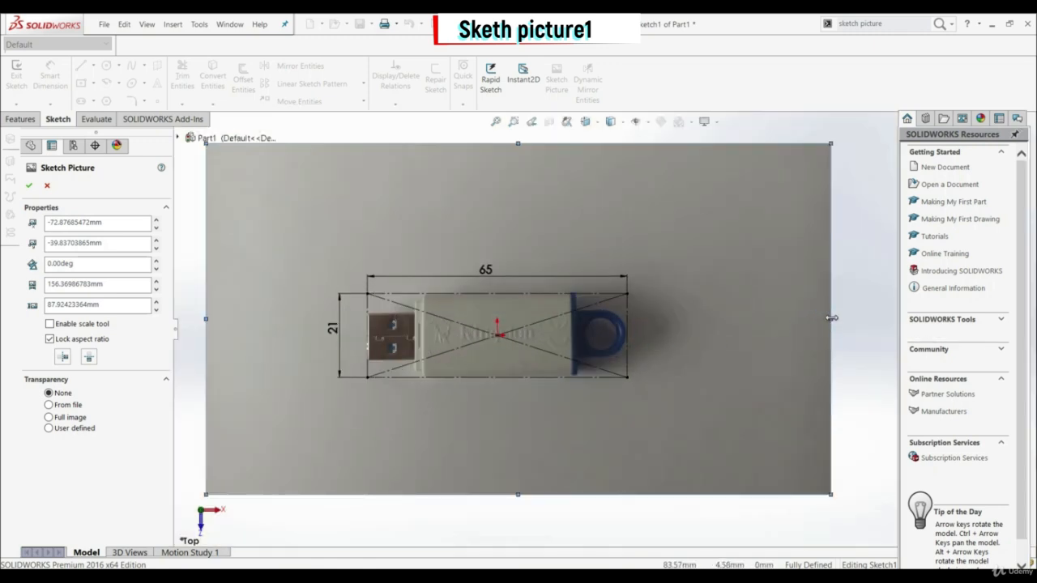
{"action": "left_click_drag", "start_coordinate": [831, 319], "coordinate": [834, 318]}
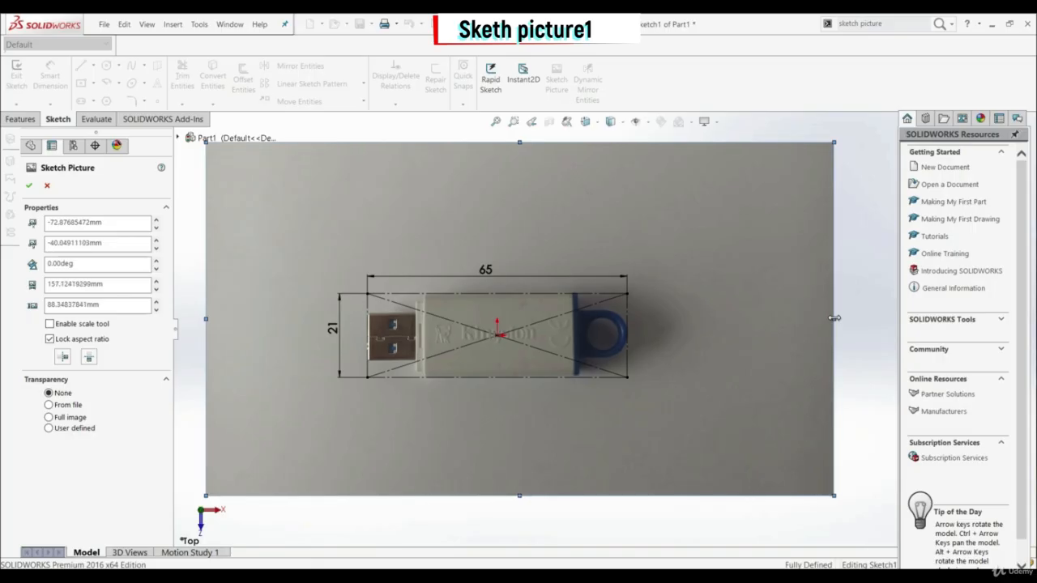
{"action": "scroll", "coordinate": [544, 331], "scroll_direction": "down", "scroll_amount": 3}
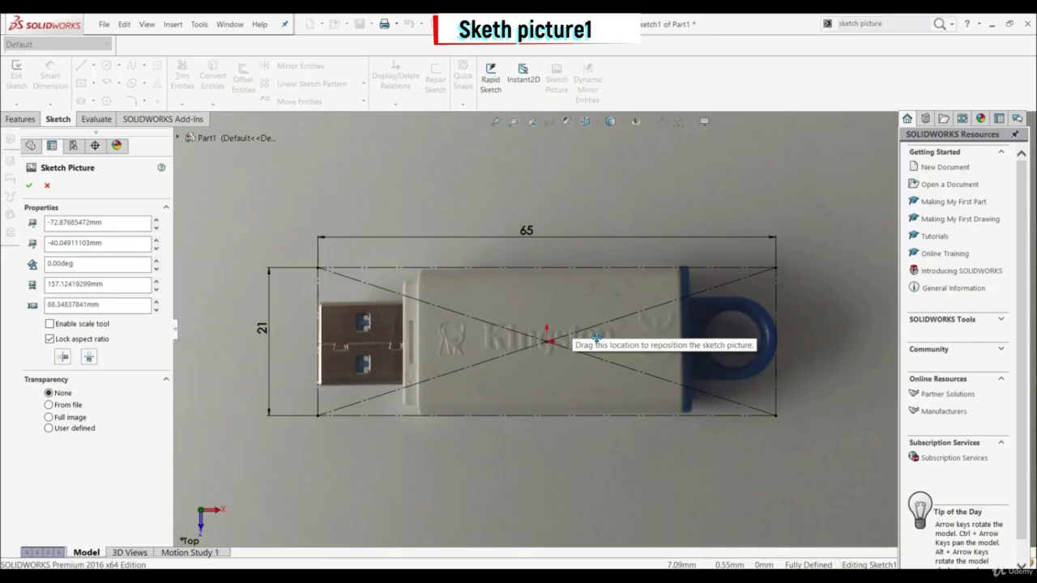
{"action": "left_click_drag", "start_coordinate": [595, 337], "coordinate": [595, 339]}
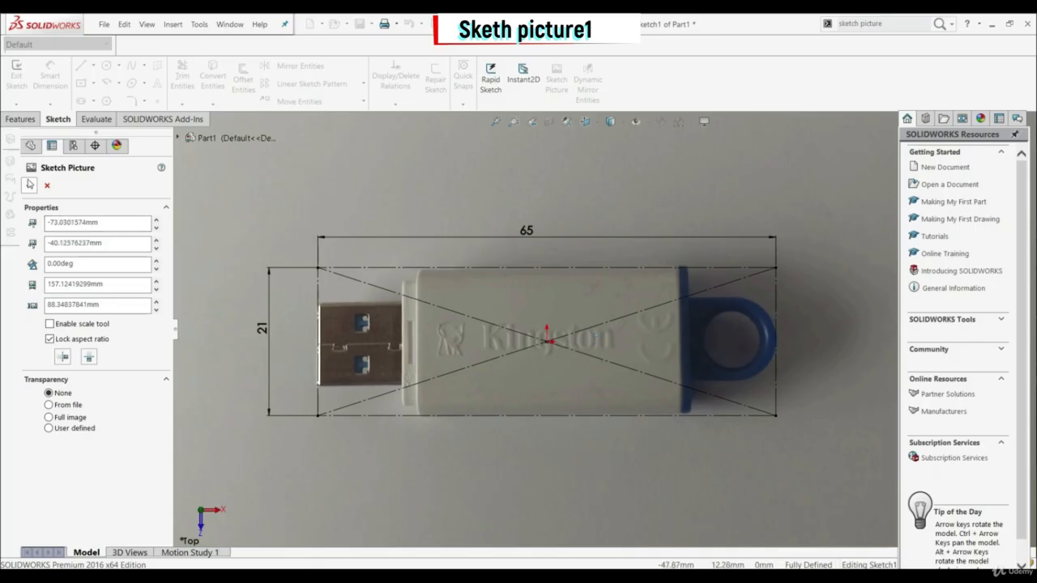
{"action": "left_click", "coordinate": [31, 186]}
{"action": "scroll", "coordinate": [502, 341], "scroll_direction": "up", "scroll_amount": 5}
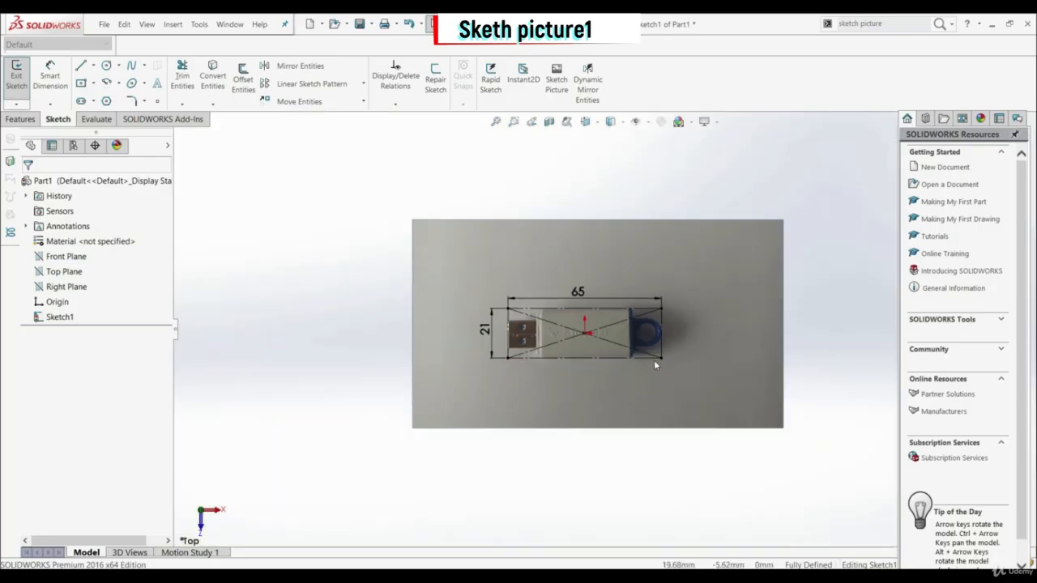
Step: Trace the metal connector's upper edge with a horizontal line about 11.9 mm long, continuing around the 2.1 mm wide collar up to the body
{"action": "scroll", "coordinate": [649, 348], "scroll_direction": "down", "scroll_amount": 4}
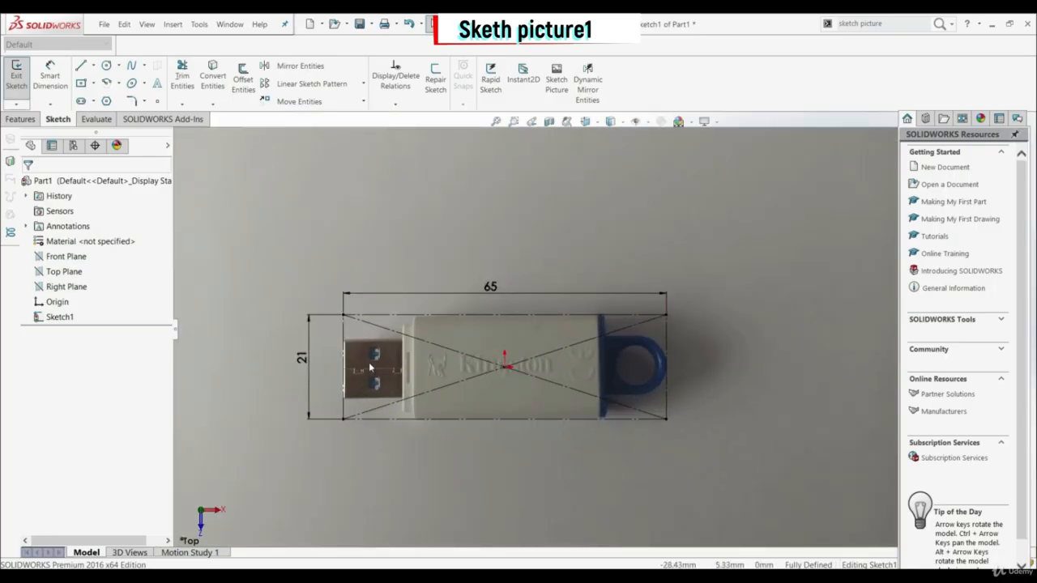
{"action": "scroll", "coordinate": [421, 385], "scroll_direction": "down", "scroll_amount": 2}
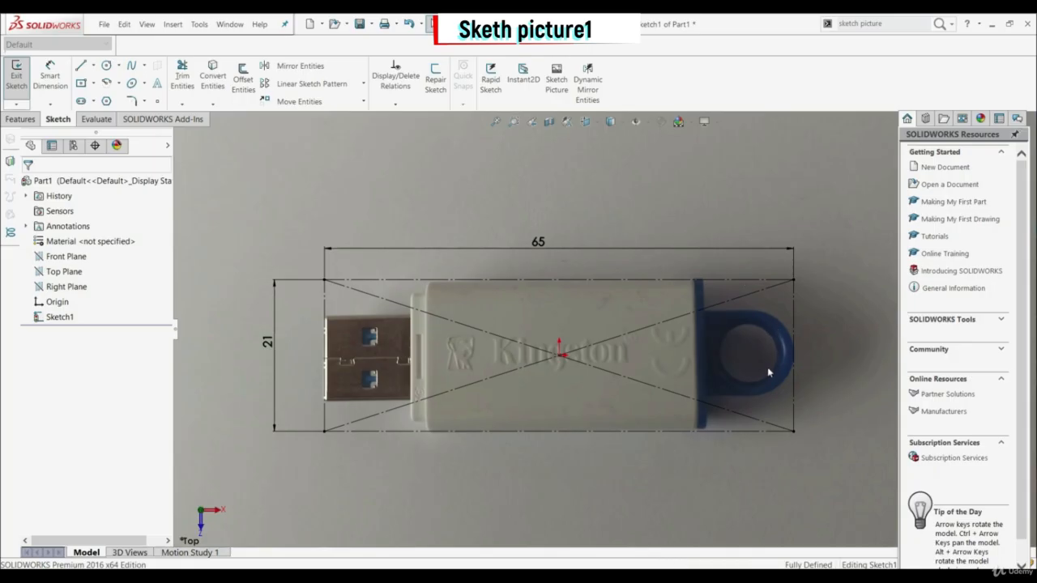
{"action": "left_click", "coordinate": [80, 66]}
{"action": "scroll", "coordinate": [405, 352], "scroll_direction": "down", "scroll_amount": 1}
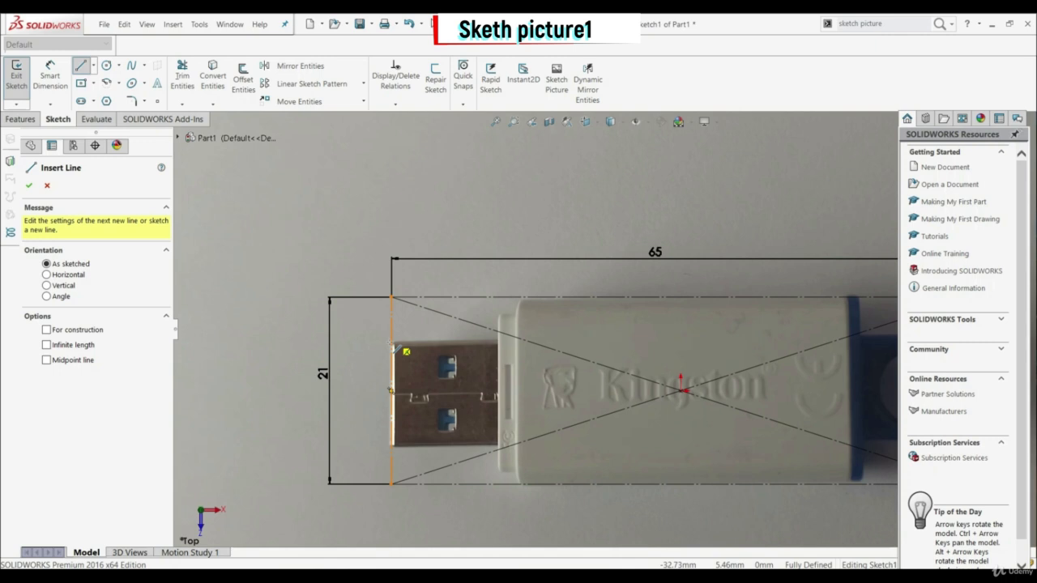
{"action": "left_click", "coordinate": [395, 348]}
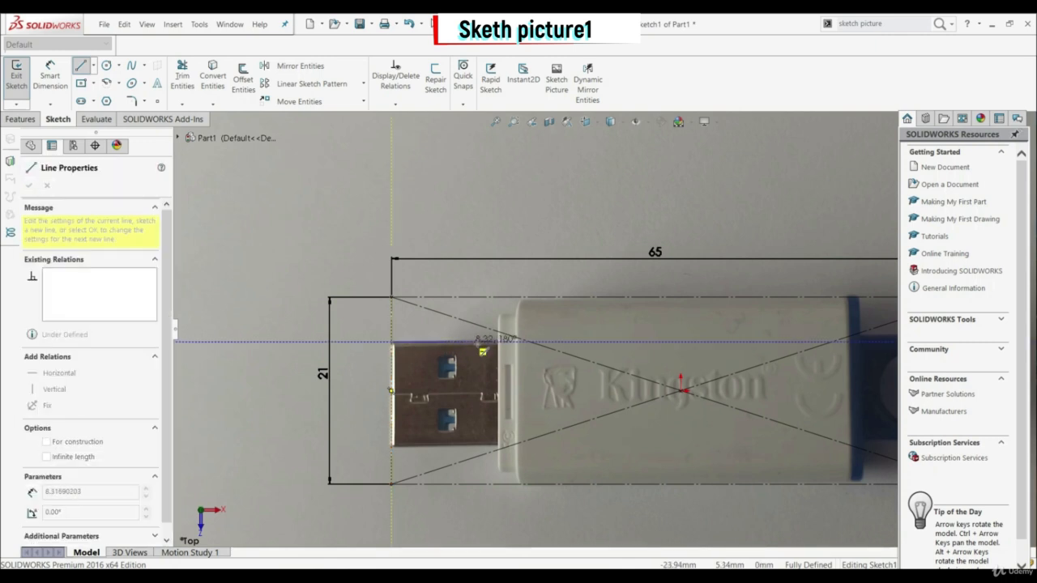
{"action": "left_click", "coordinate": [498, 342]}
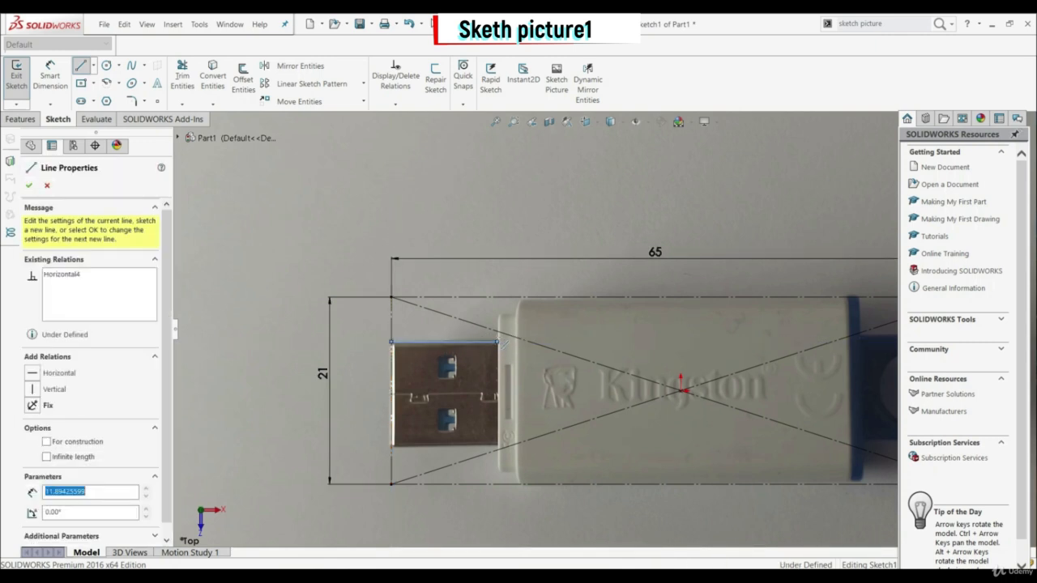
{"action": "left_click", "coordinate": [498, 313]}
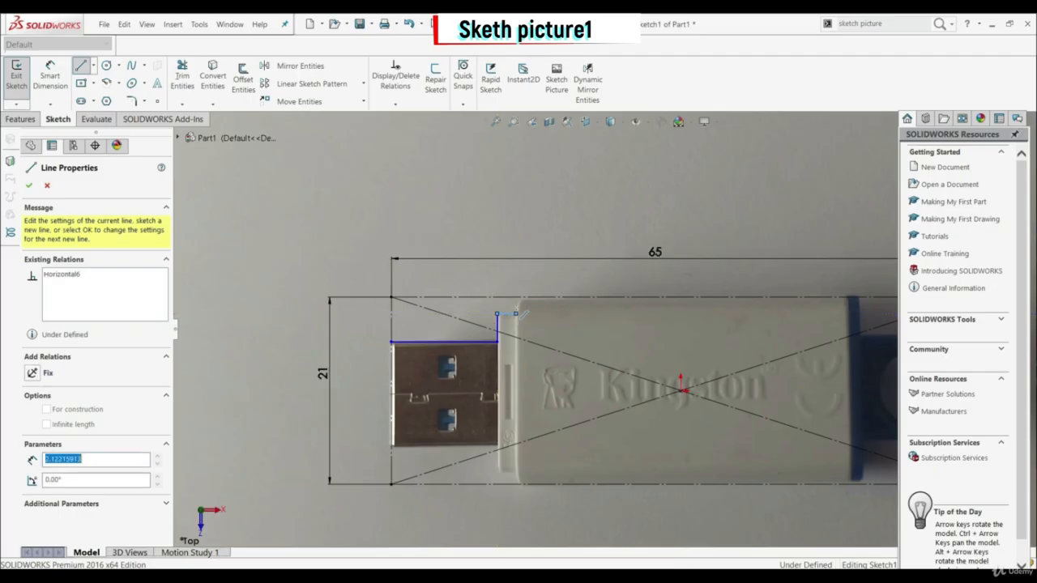
{"action": "scroll", "coordinate": [516, 313], "scroll_direction": "up", "scroll_amount": 3}
{"action": "scroll", "coordinate": [729, 362], "scroll_direction": "down", "scroll_amount": 6}
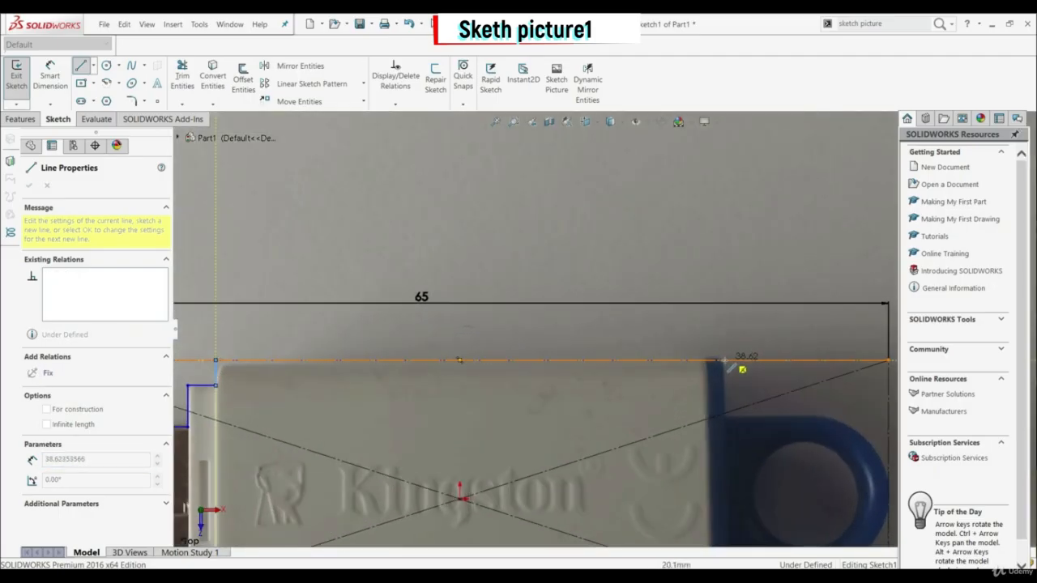
Step: Trace the body's upper edge to the blue cap's end, about 4.4 mm down, and about 6.4 mm along the loop's straight upper edge
{"action": "left_click", "coordinate": [722, 360]}
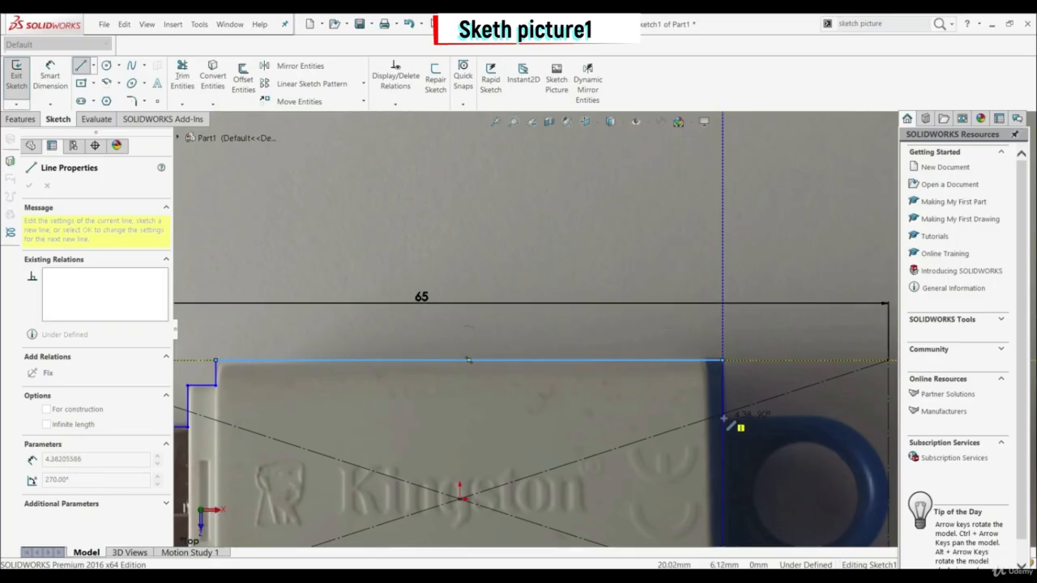
{"action": "left_click", "coordinate": [723, 418]}
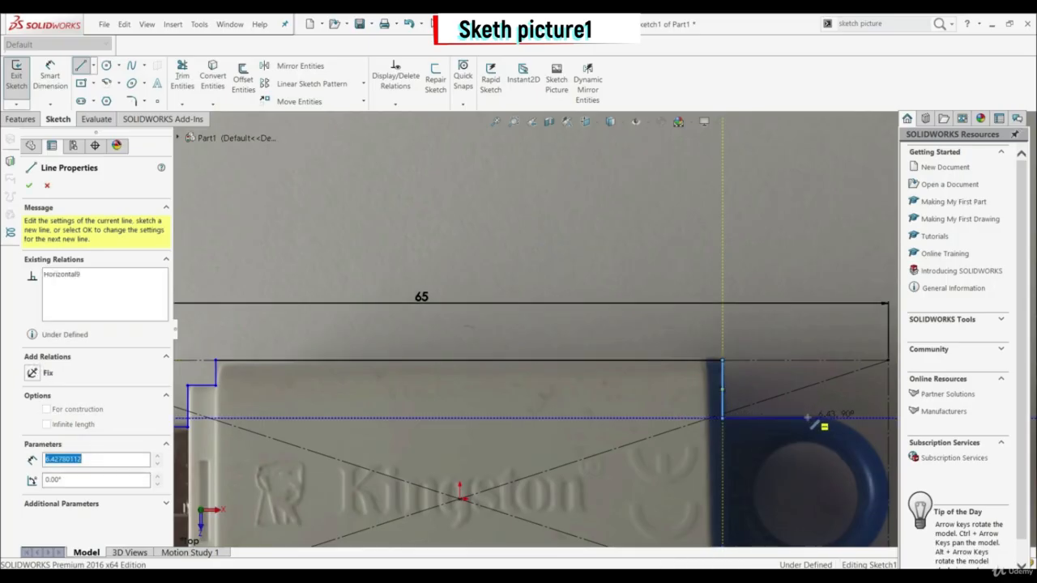
{"action": "scroll", "coordinate": [808, 418], "scroll_direction": "up", "scroll_amount": 3}
{"action": "scroll", "coordinate": [810, 421], "scroll_direction": "down", "scroll_amount": 2}
{"action": "left_click", "coordinate": [812, 419]}
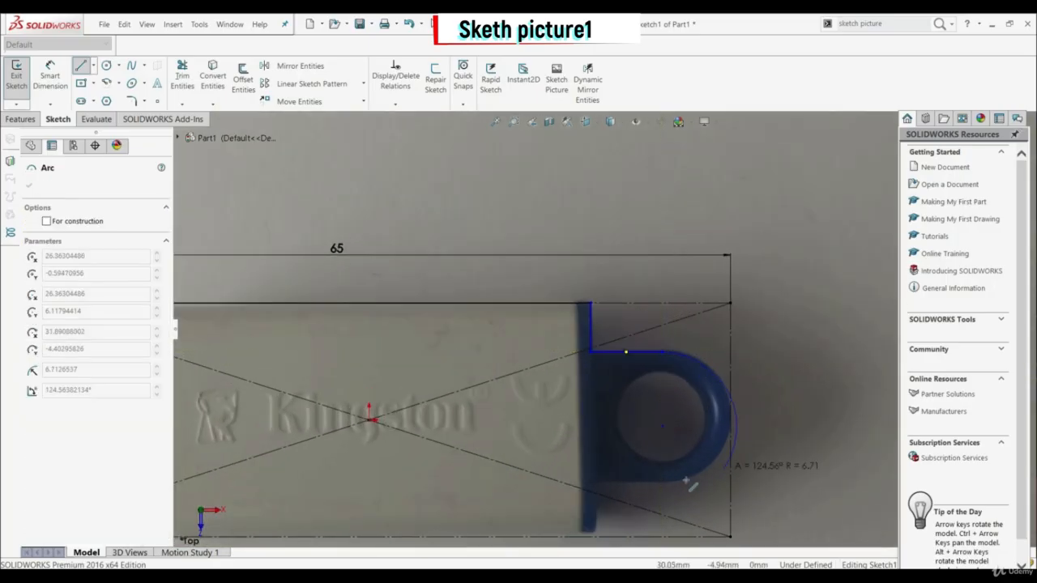
{"action": "key", "text": "Escape"}
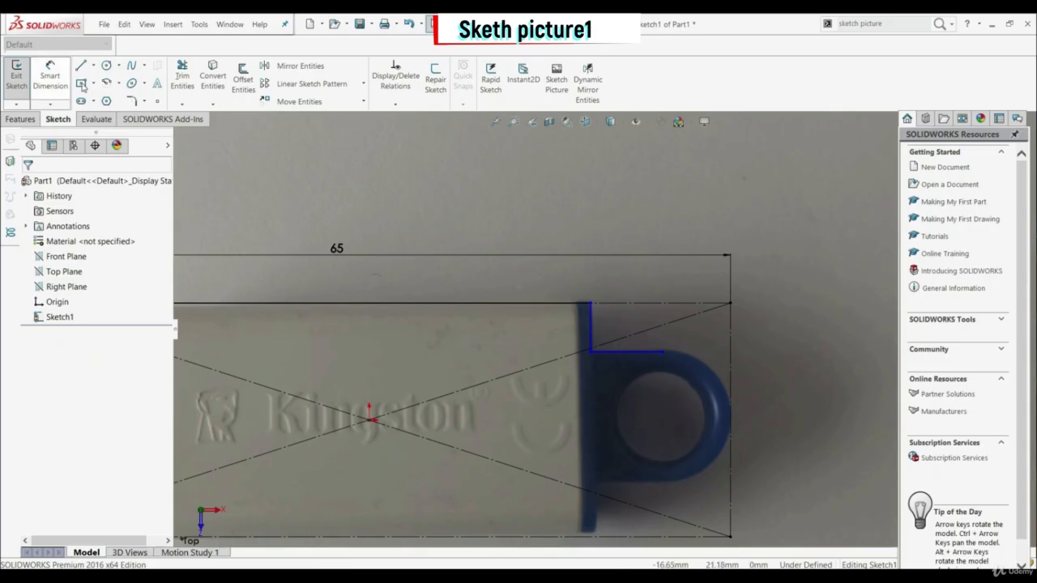
Step: Draw a centerpoint arc of about 6.1 mm radius around the loop's outer edge, sweeping 180 degrees from the upper line's end
{"action": "left_click", "coordinate": [107, 82]}
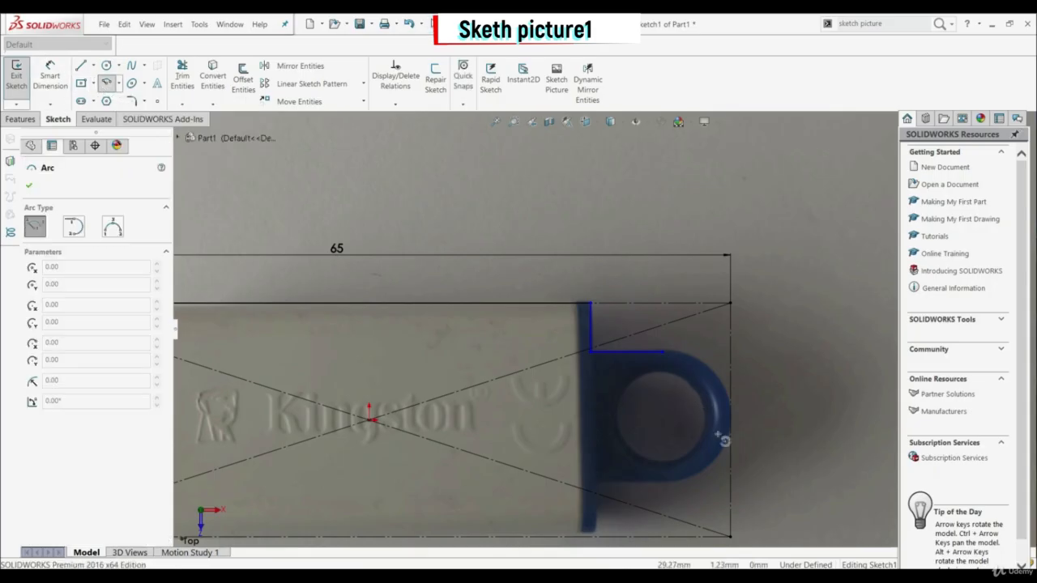
{"action": "left_click", "coordinate": [663, 418]}
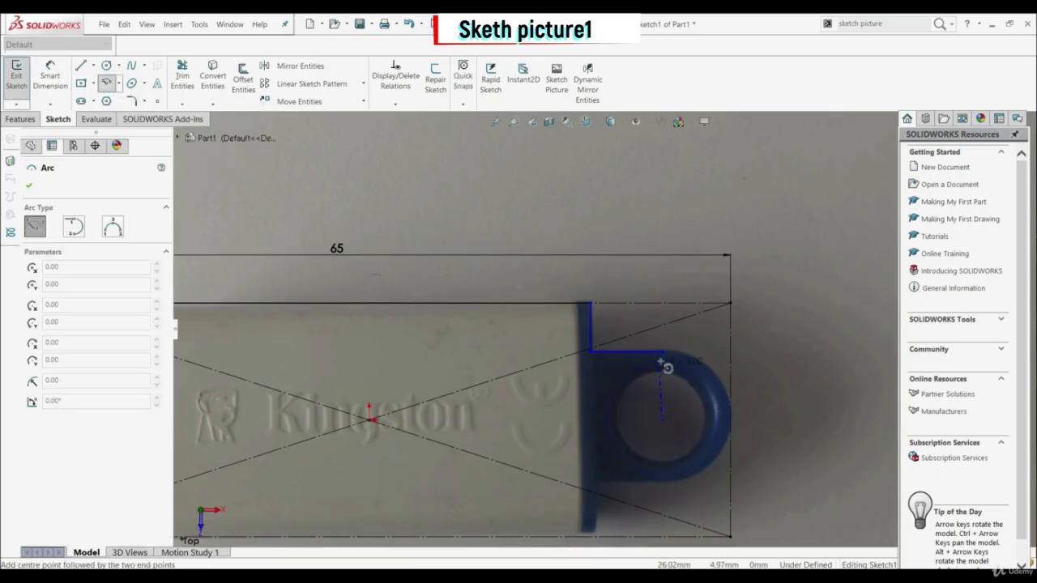
{"action": "left_click", "coordinate": [665, 353]}
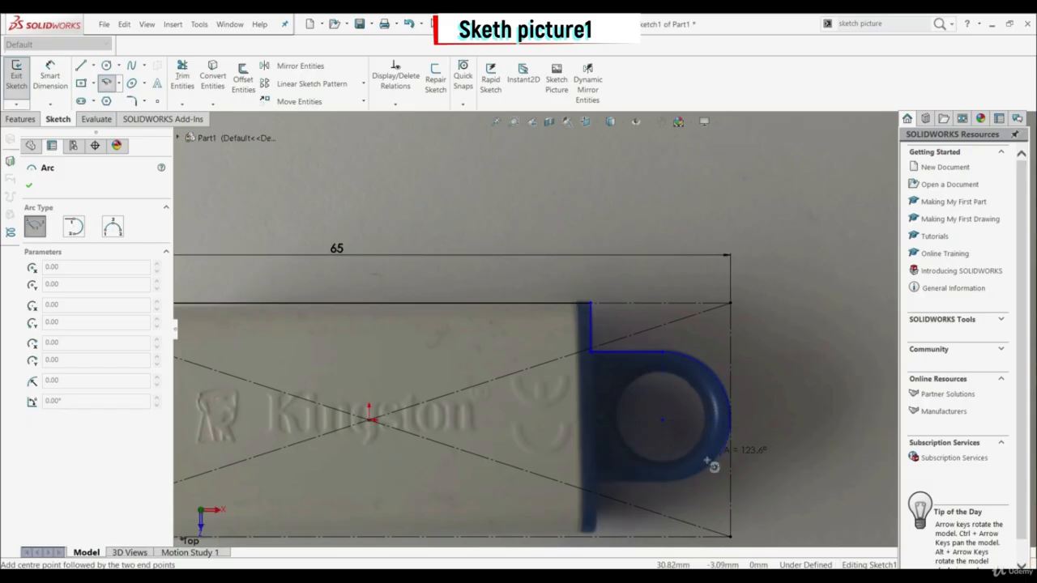
{"action": "left_click", "coordinate": [664, 487]}
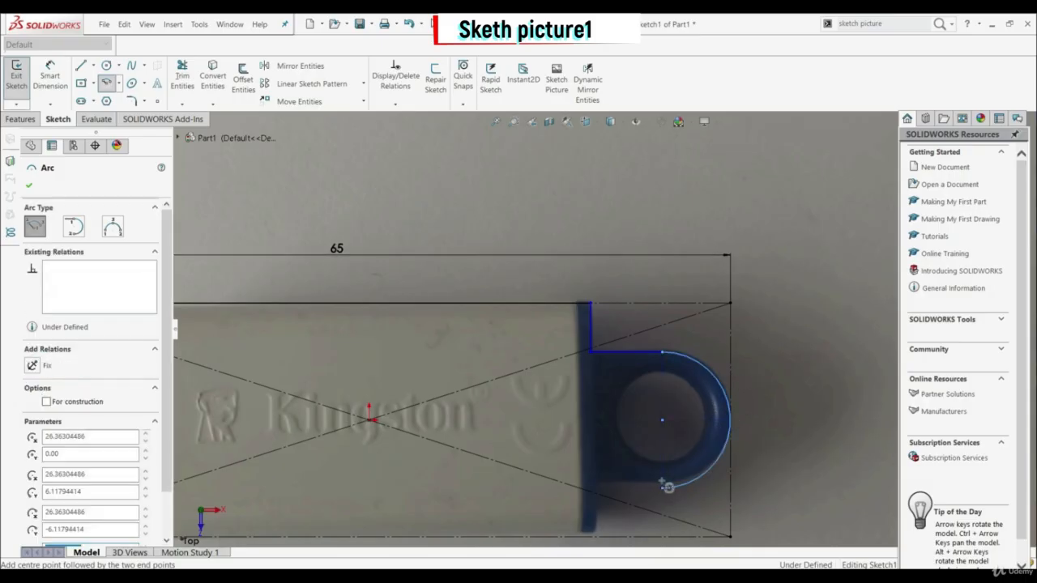
{"action": "key", "text": "Escape"}
Step: Draw a horizontal line from the arc's lower end back to the cap, then a vertical line about 4.4 mm down to the construction rectangle
{"action": "scroll", "coordinate": [661, 481], "scroll_direction": "up", "scroll_amount": 4}
{"action": "scroll", "coordinate": [619, 426], "scroll_direction": "down", "scroll_amount": 3}
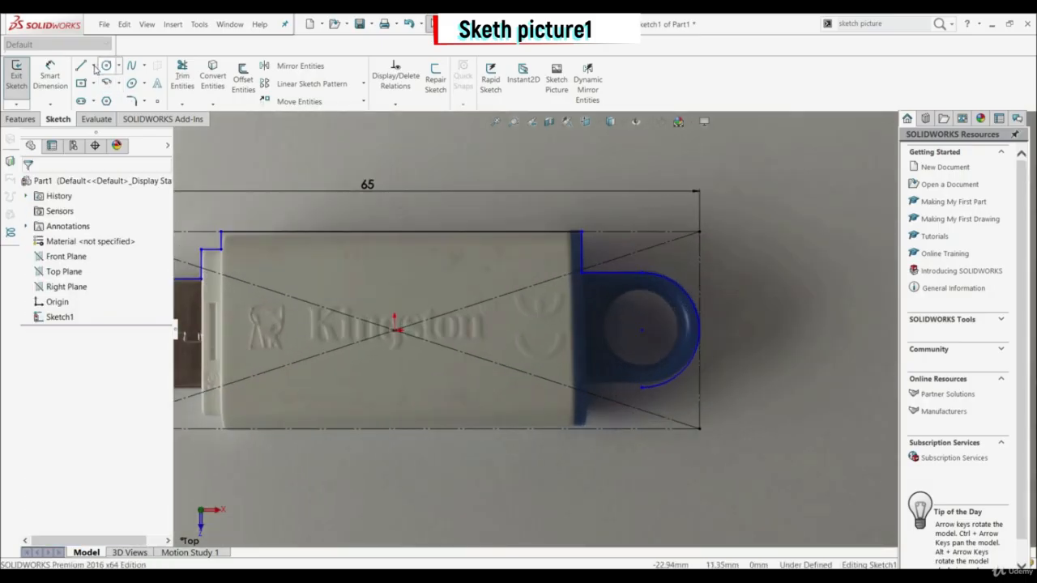
{"action": "left_click", "coordinate": [81, 65]}
{"action": "scroll", "coordinate": [618, 362], "scroll_direction": "down", "scroll_amount": 3}
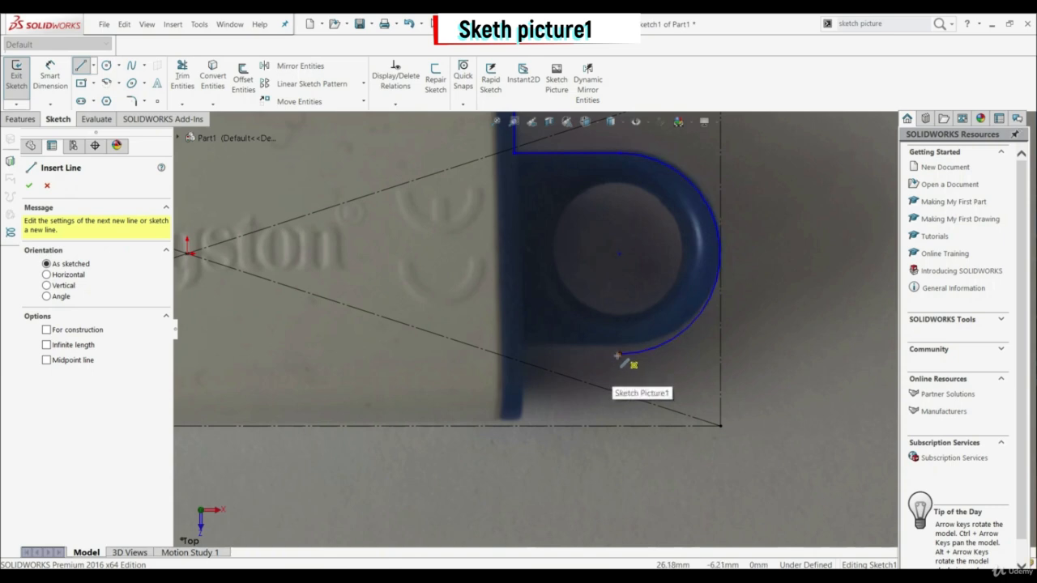
{"action": "left_click", "coordinate": [619, 356]}
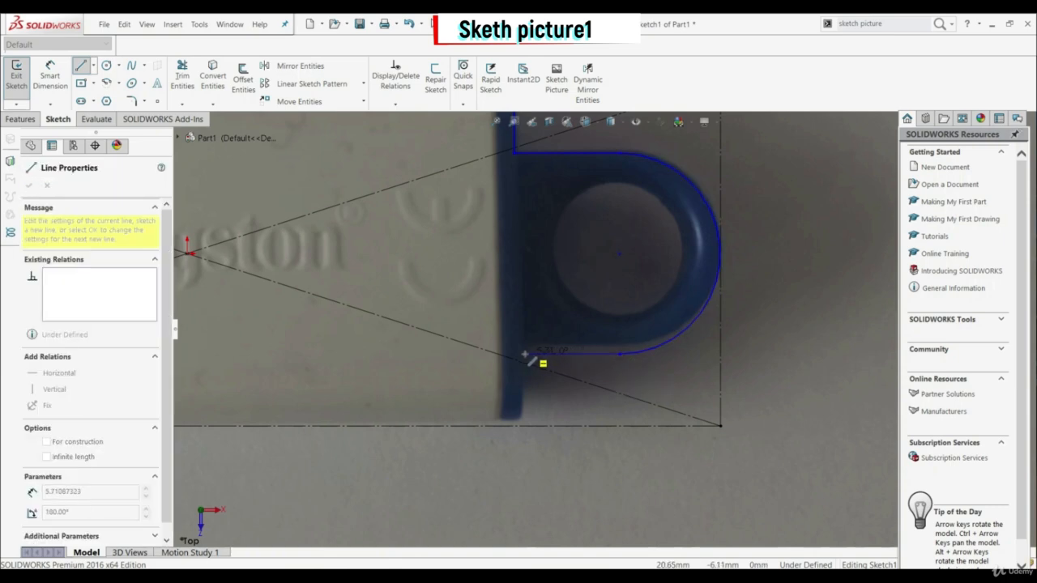
{"action": "left_click", "coordinate": [521, 355]}
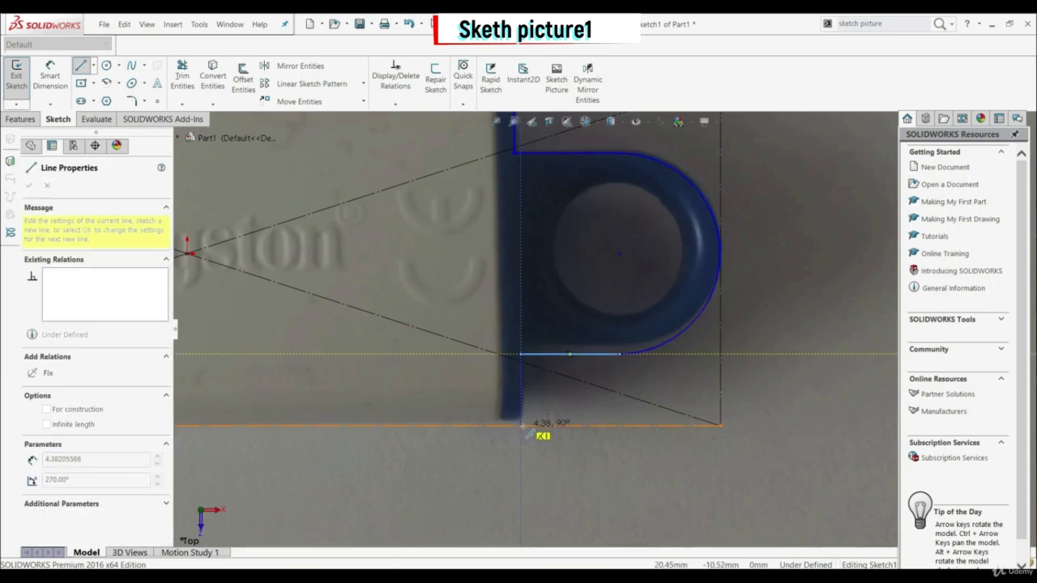
{"action": "left_click", "coordinate": [522, 425]}
Step: Trace the body's lower edge along the construction rectangle to the collar, then step up and across the collar's lower edge
{"action": "scroll", "coordinate": [418, 424], "scroll_direction": "up", "scroll_amount": 6}
{"action": "scroll", "coordinate": [317, 350], "scroll_direction": "down", "scroll_amount": 5}
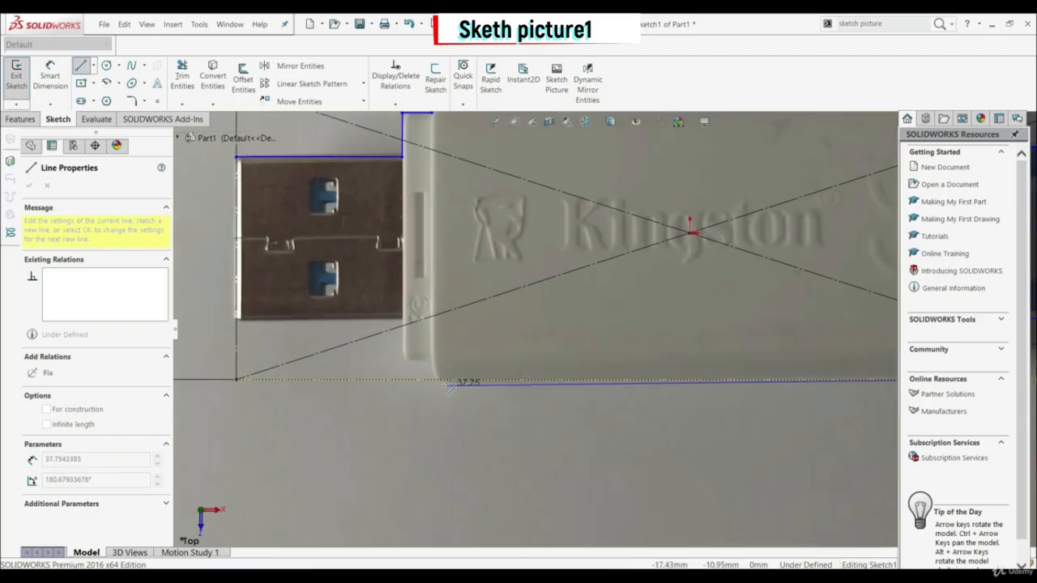
{"action": "left_click", "coordinate": [437, 379]}
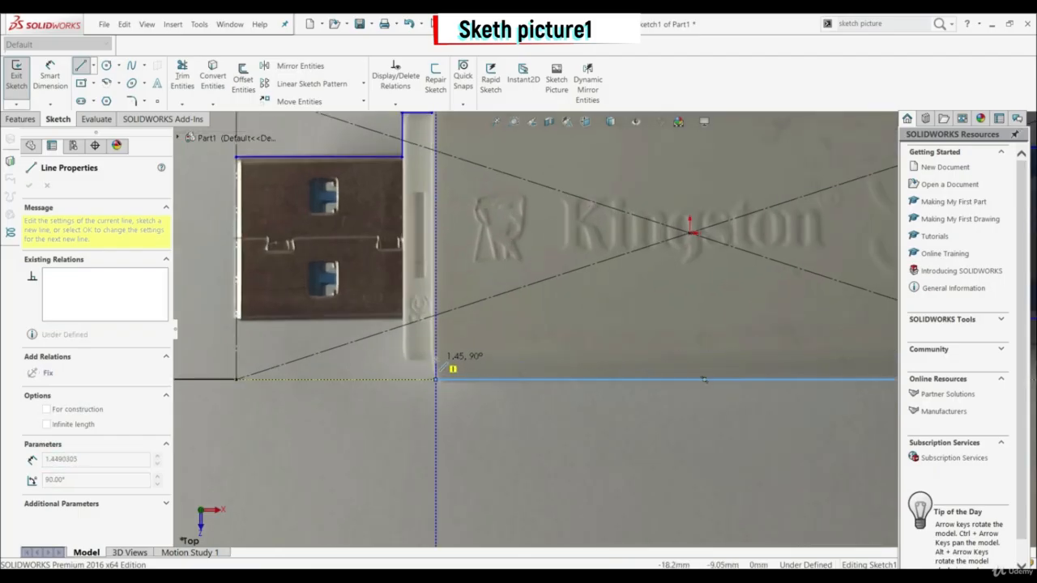
{"action": "left_click", "coordinate": [436, 359]}
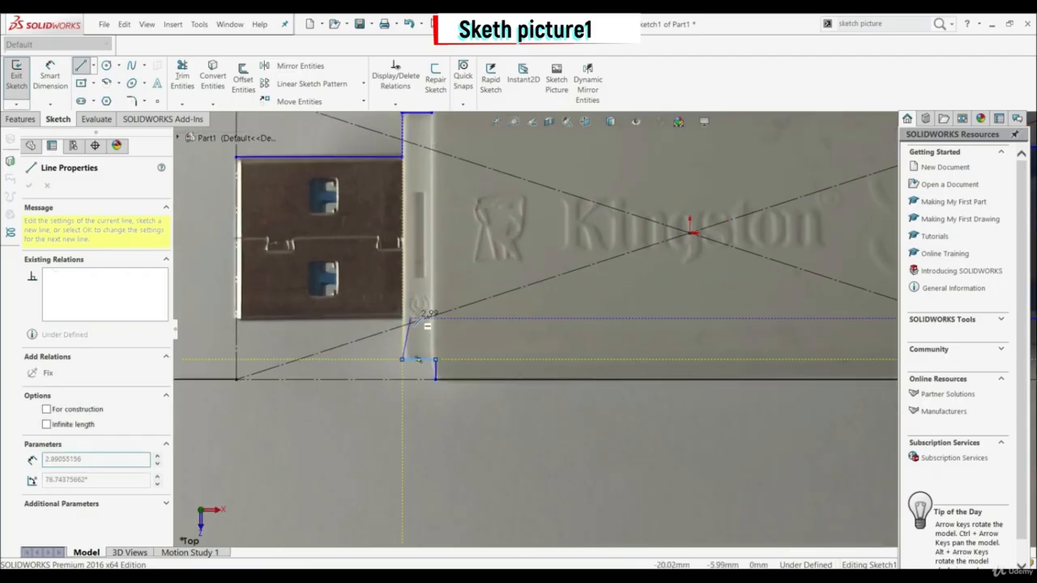
{"action": "left_click", "coordinate": [403, 359]}
Step: Close the outline with lines up the collar, along the connector's lower edge and up its about 11.6 mm end edge
{"action": "left_click", "coordinate": [403, 318]}
{"action": "left_click", "coordinate": [238, 318]}
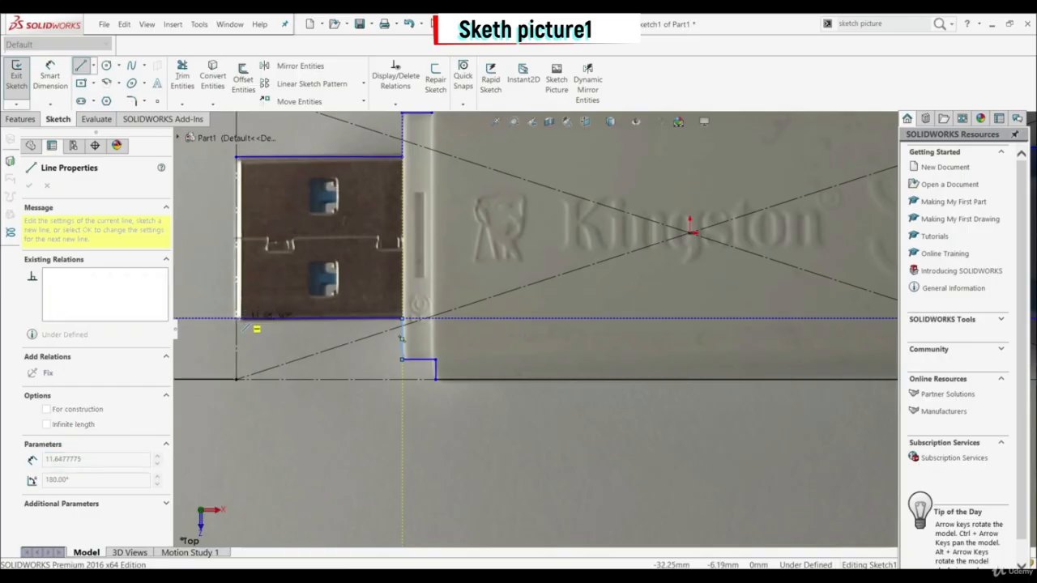
{"action": "left_click", "coordinate": [238, 158]}
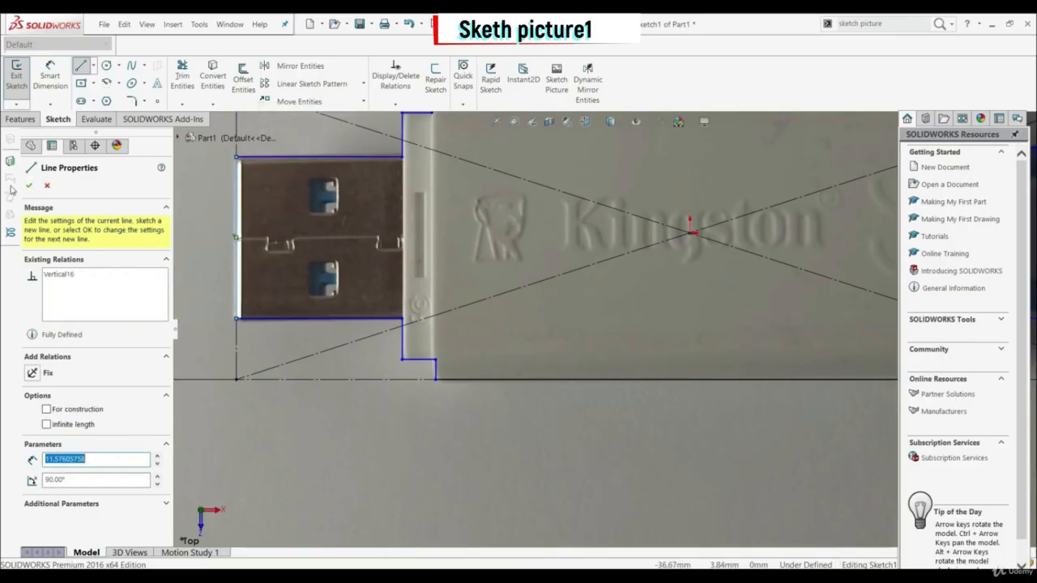
Step: Finish the outline line and add a Vertical relation between the two corner points where the connector meets the collar
{"action": "left_click", "coordinate": [30, 185]}
{"action": "scroll", "coordinate": [650, 305], "scroll_direction": "up", "scroll_amount": 8}
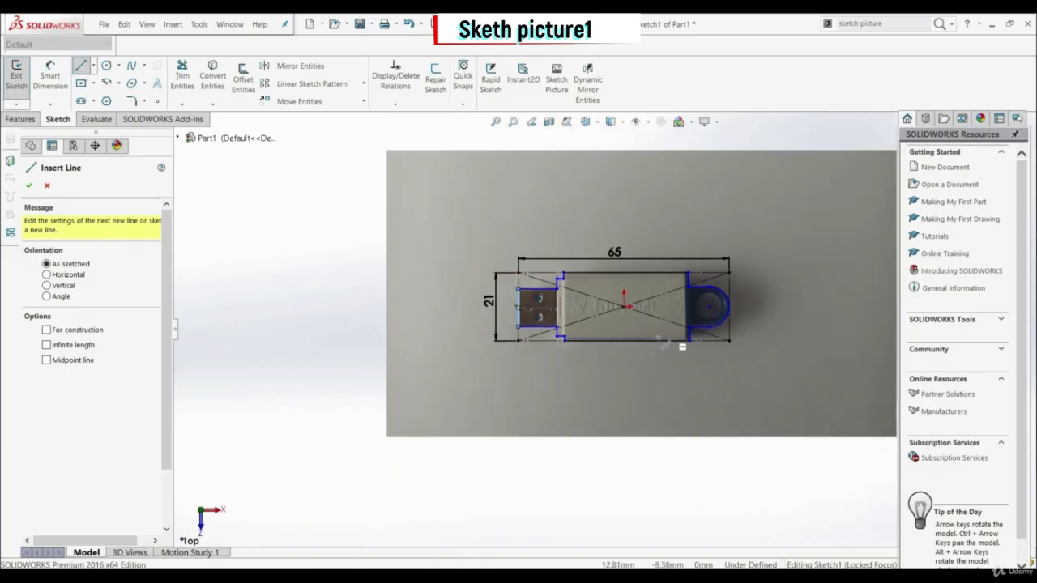
{"action": "key", "text": "Escape"}
{"action": "scroll", "coordinate": [642, 338], "scroll_direction": "up", "scroll_amount": 3}
{"action": "scroll", "coordinate": [649, 334], "scroll_direction": "down", "scroll_amount": 6}
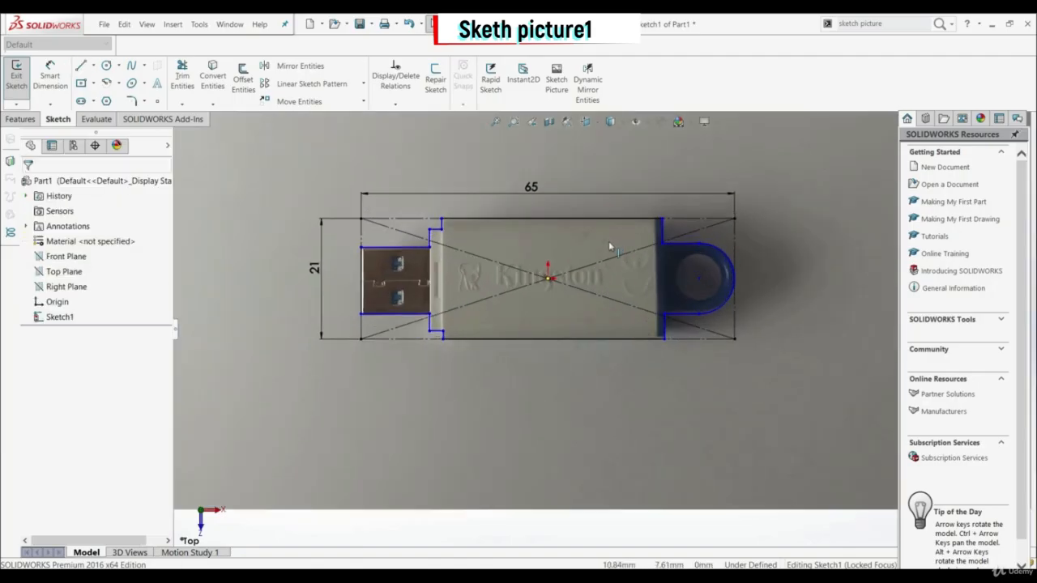
{"action": "scroll", "coordinate": [418, 243], "scroll_direction": "down", "scroll_amount": 4}
{"action": "scroll", "coordinate": [423, 286], "scroll_direction": "up", "scroll_amount": 3}
{"action": "scroll", "coordinate": [426, 286], "scroll_direction": "down", "scroll_amount": 2}
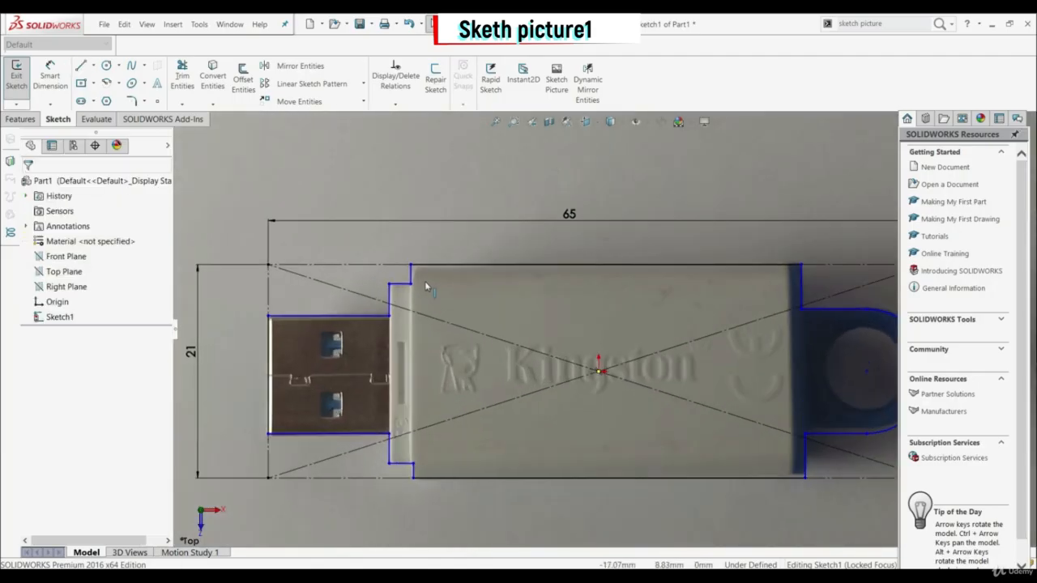
{"action": "left_click", "coordinate": [390, 316]}
{"action": "left_click", "coordinate": [390, 434], "text": "ctrl"}
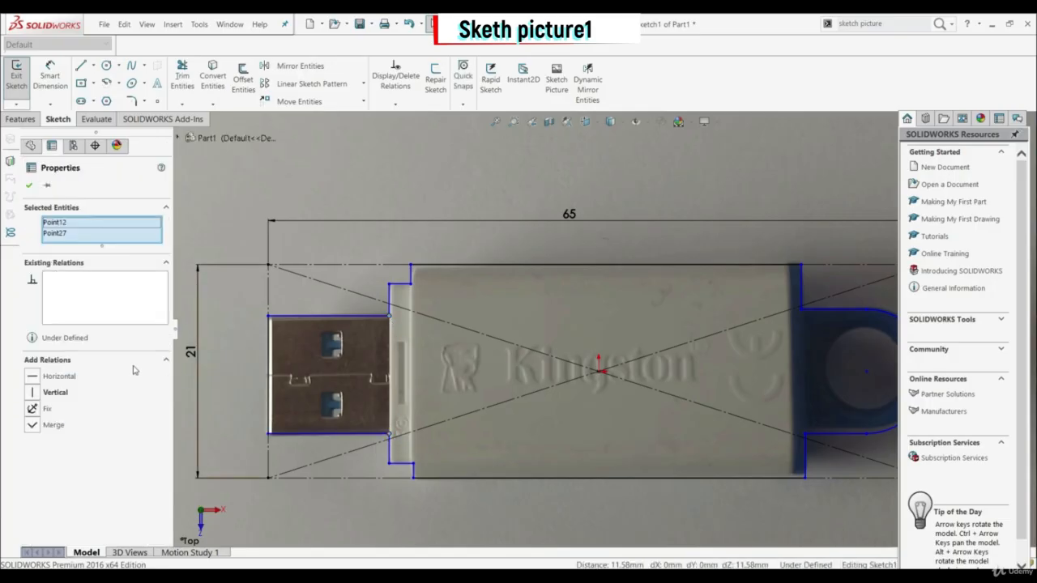
{"action": "left_click", "coordinate": [34, 392]}
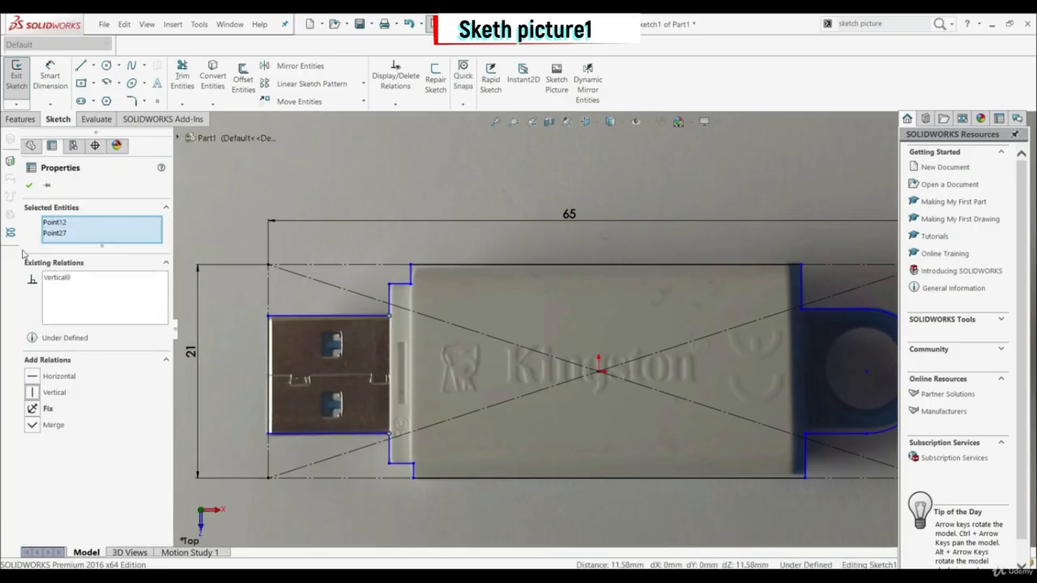
{"action": "left_click", "coordinate": [29, 187]}
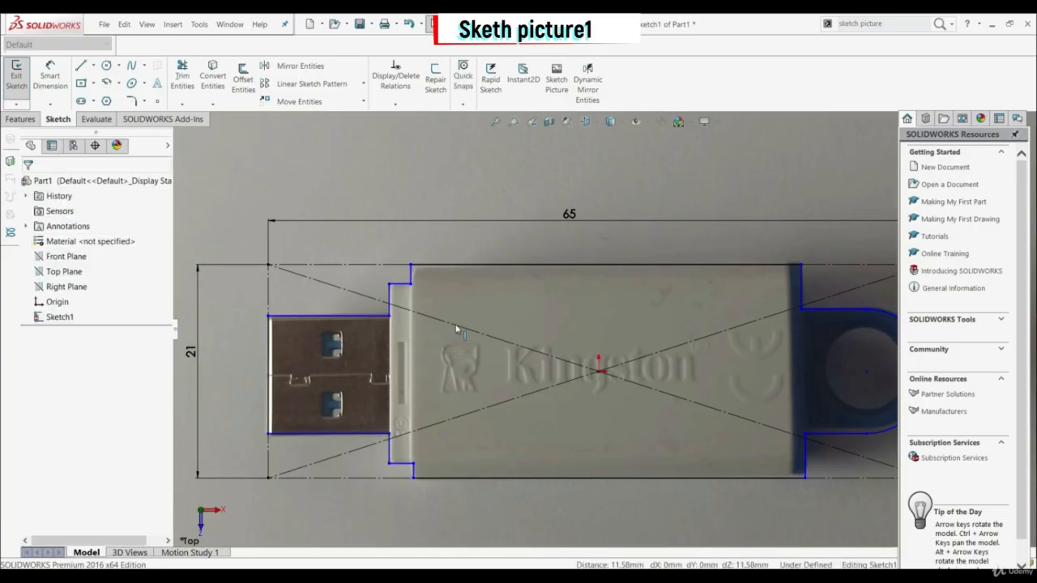
Step: Add a Vertical relation between the upper and lower collar corner points next to the main body
{"action": "left_click", "coordinate": [412, 284]}
{"action": "left_click", "coordinate": [413, 465], "text": "ctrl"}
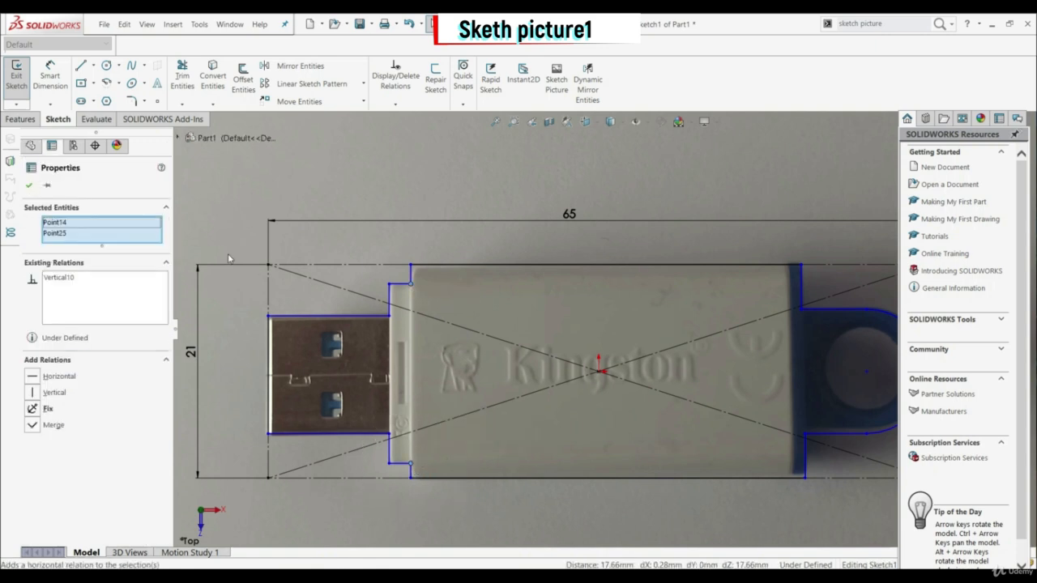
{"action": "left_click", "coordinate": [29, 185]}
Step: Add a Vertical relation between the upper and lower corner points where the loop's horizontal lines meet the cap
{"action": "scroll", "coordinate": [721, 375], "scroll_direction": "down", "scroll_amount": 3}
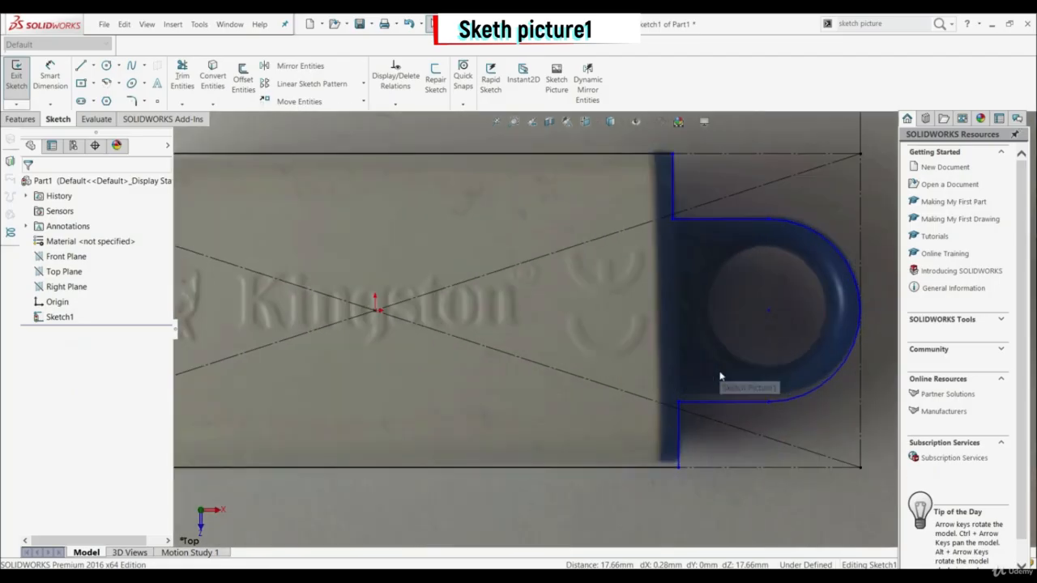
{"action": "left_click", "coordinate": [658, 186]}
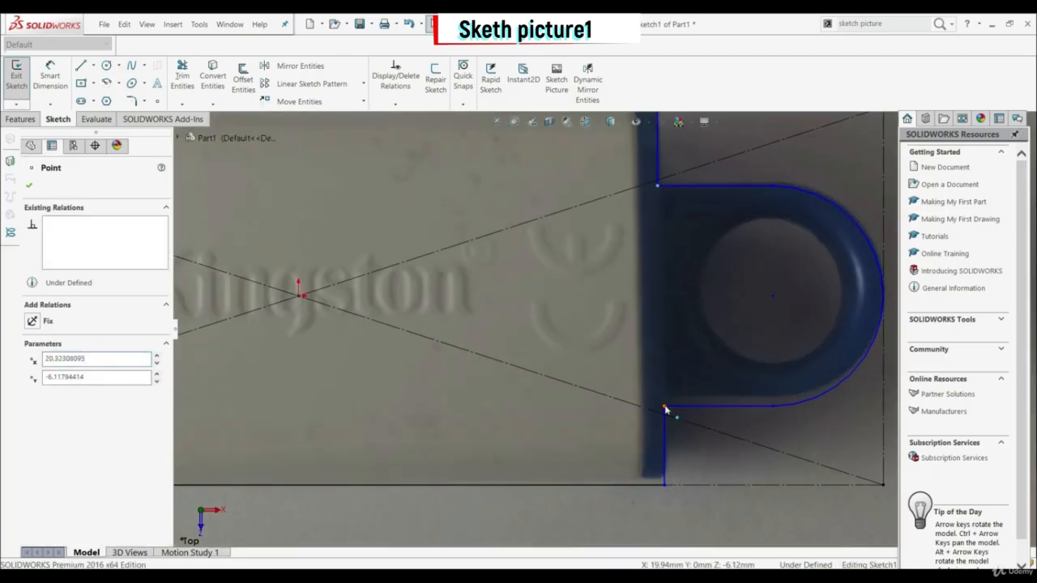
{"action": "left_click", "coordinate": [664, 407], "text": "ctrl"}
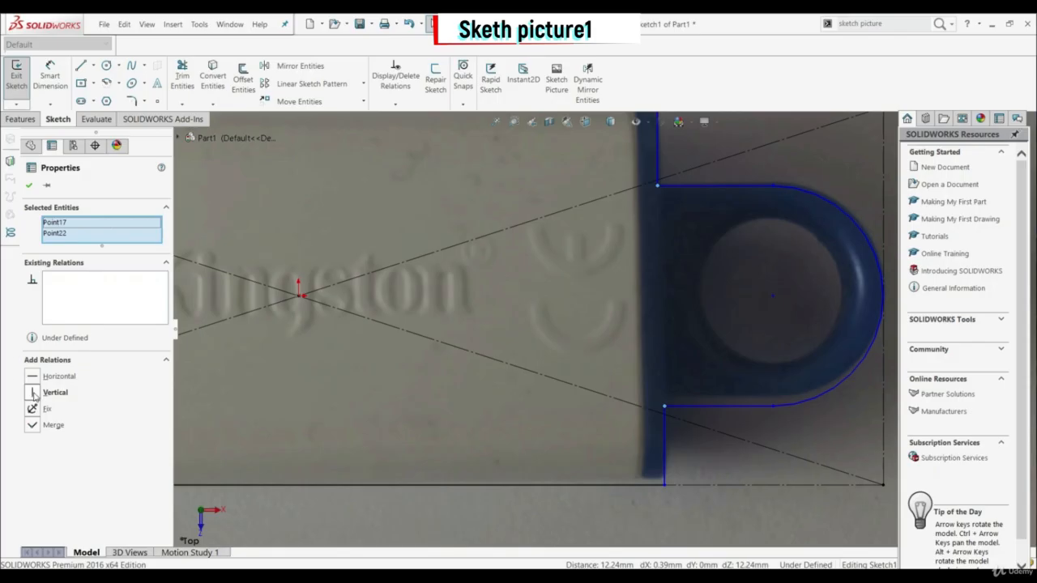
{"action": "left_click", "coordinate": [34, 394]}
{"action": "left_click", "coordinate": [29, 186]}
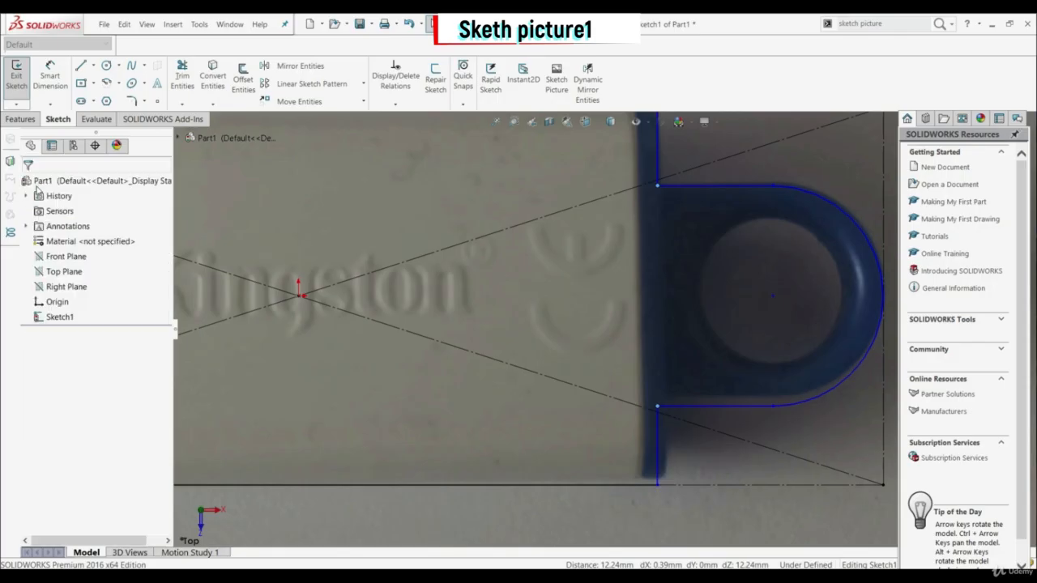
Step: Add a Vertical relation between the two endpoints of the loop's outer arc
{"action": "left_click", "coordinate": [773, 186]}
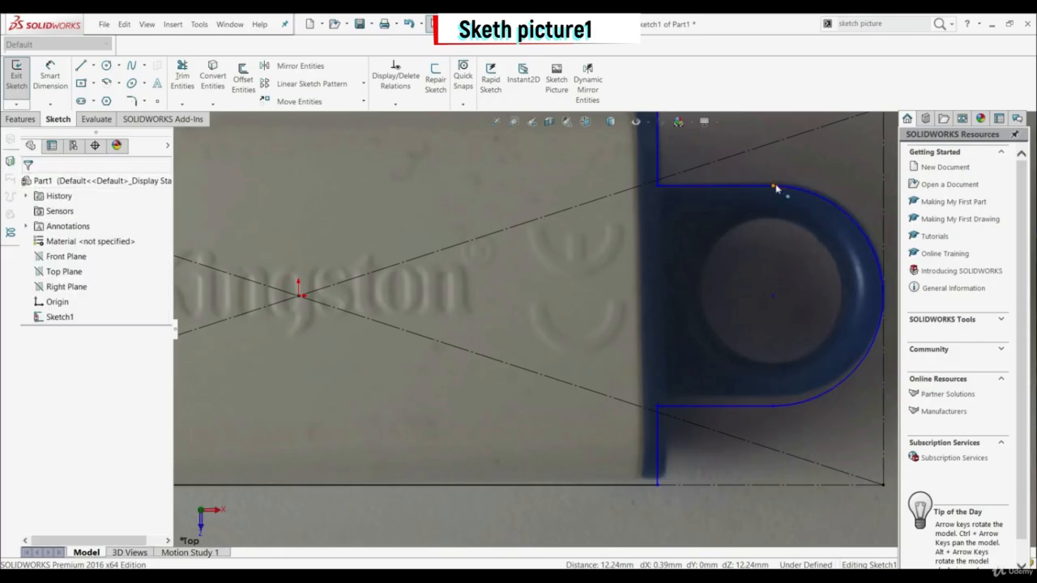
{"action": "left_click", "coordinate": [772, 405], "text": "ctrl"}
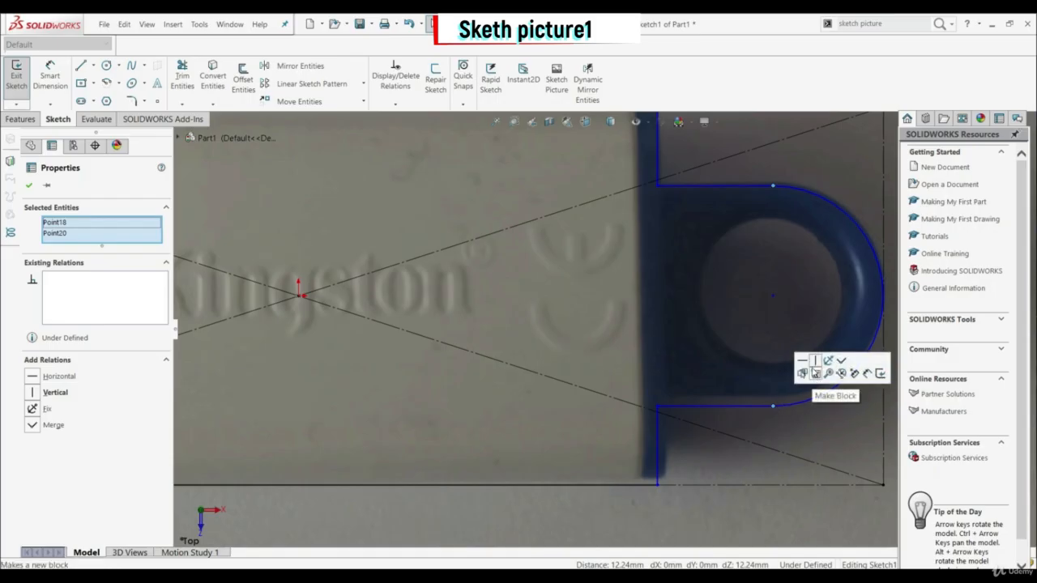
{"action": "left_click", "coordinate": [815, 362]}
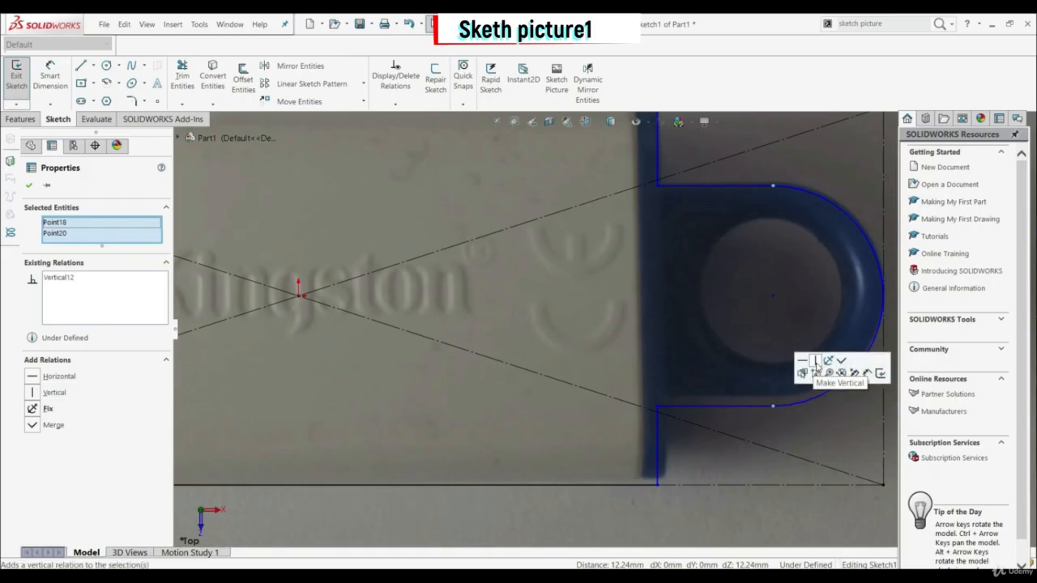
{"action": "left_click", "coordinate": [29, 187]}
{"action": "key", "text": "f"}
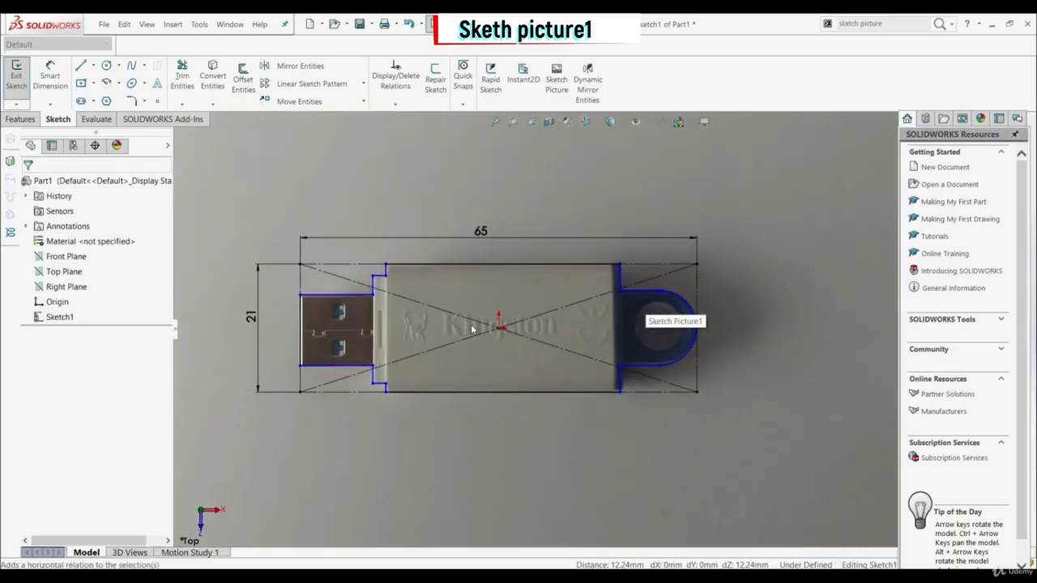
Step: Add a Horizontal relation between the midpoint of the connector's end edge and the sketch origin
{"action": "scroll", "coordinate": [472, 328], "scroll_direction": "down", "scroll_amount": 2}
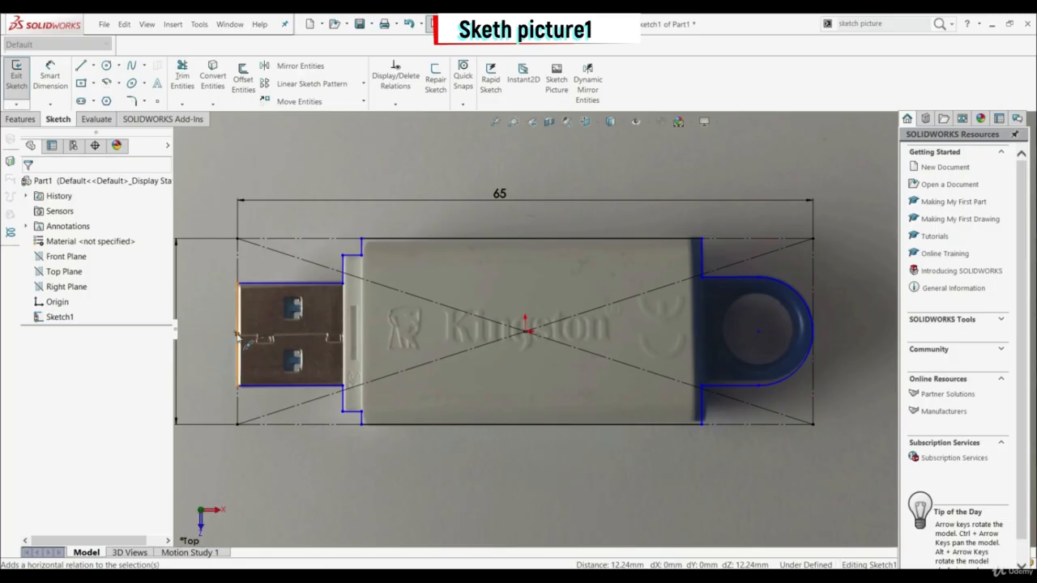
{"action": "left_click", "coordinate": [243, 363]}
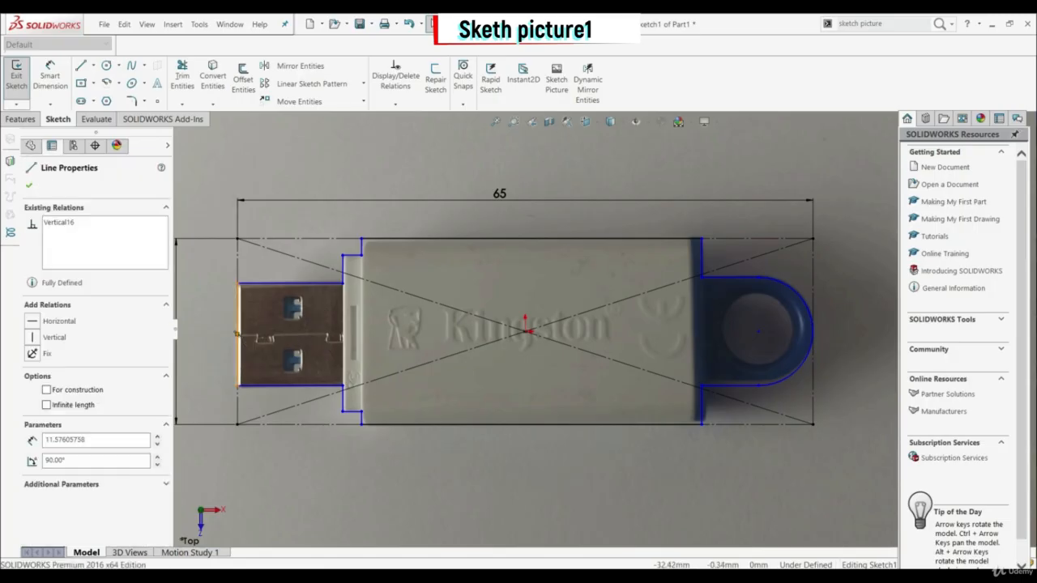
{"action": "left_click", "coordinate": [527, 333]}
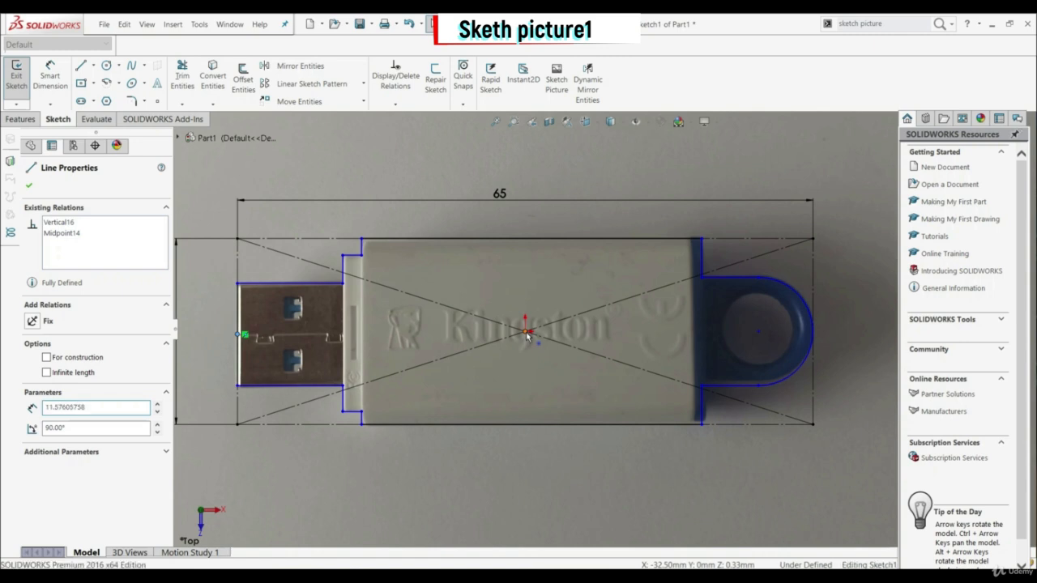
{"action": "left_click", "coordinate": [37, 377]}
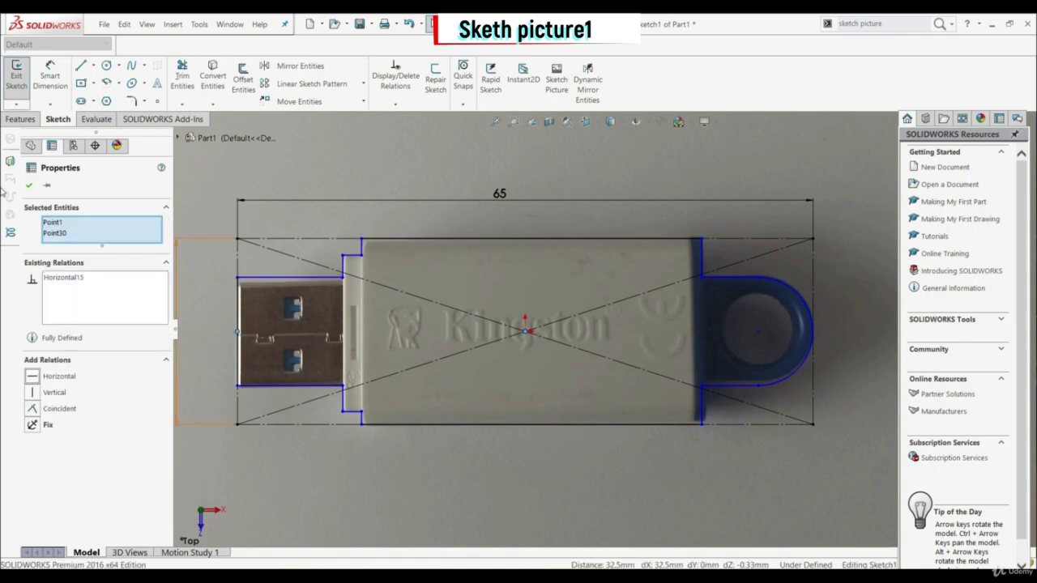
{"action": "left_click", "coordinate": [30, 186]}
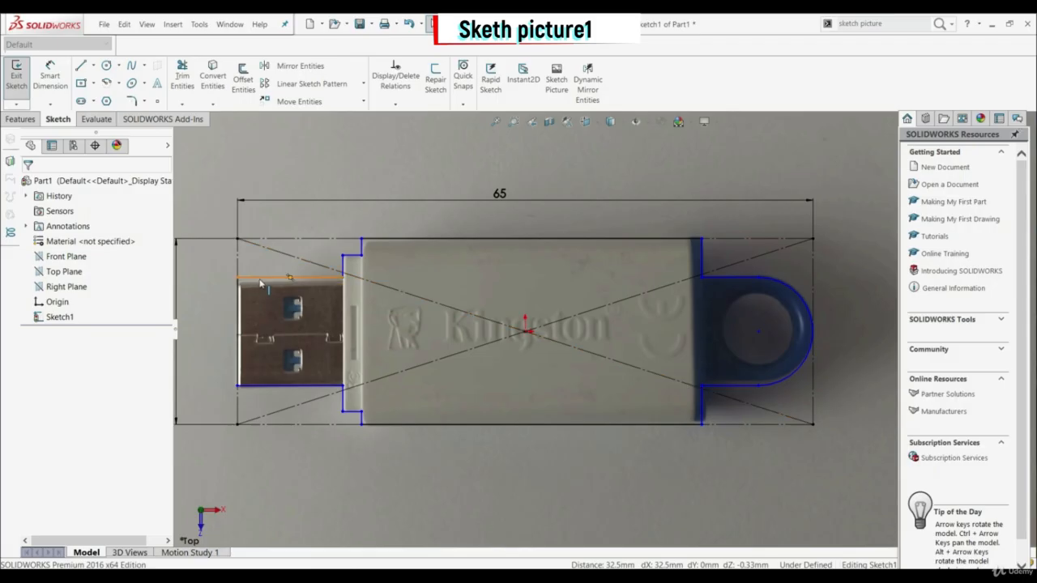
Step: Add a Horizontal relation between the loop arc's center point and the sketch origin
{"action": "left_click", "coordinate": [746, 333]}
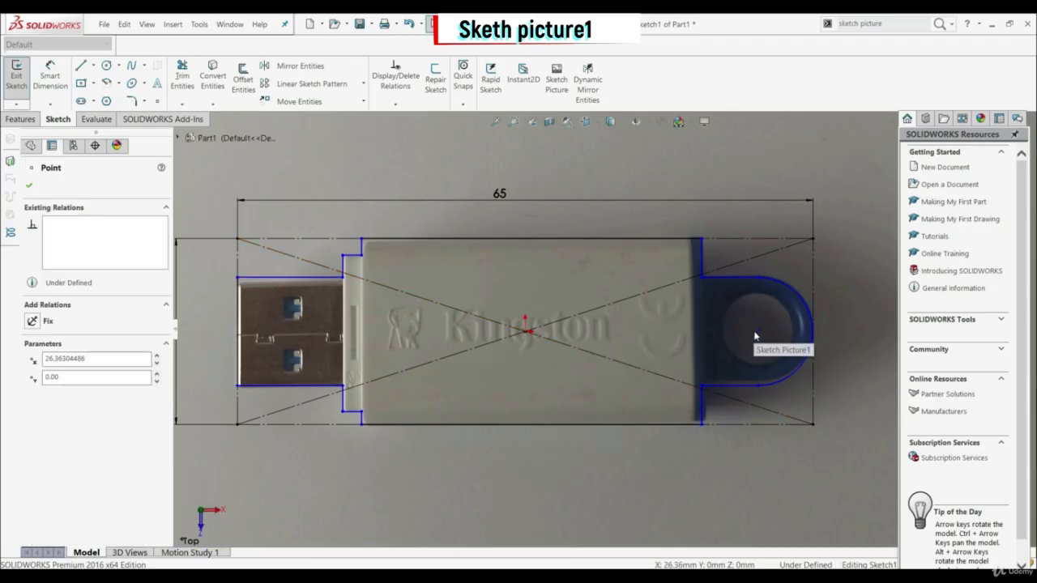
{"action": "left_click", "coordinate": [527, 333], "text": "ctrl"}
{"action": "left_click", "coordinate": [32, 378]}
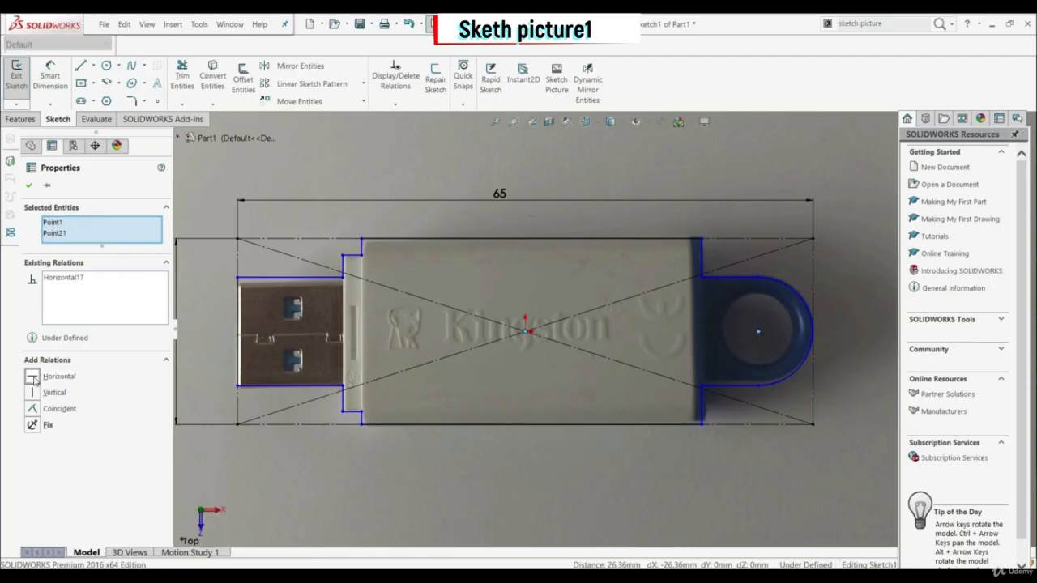
{"action": "left_click", "coordinate": [569, 487]}
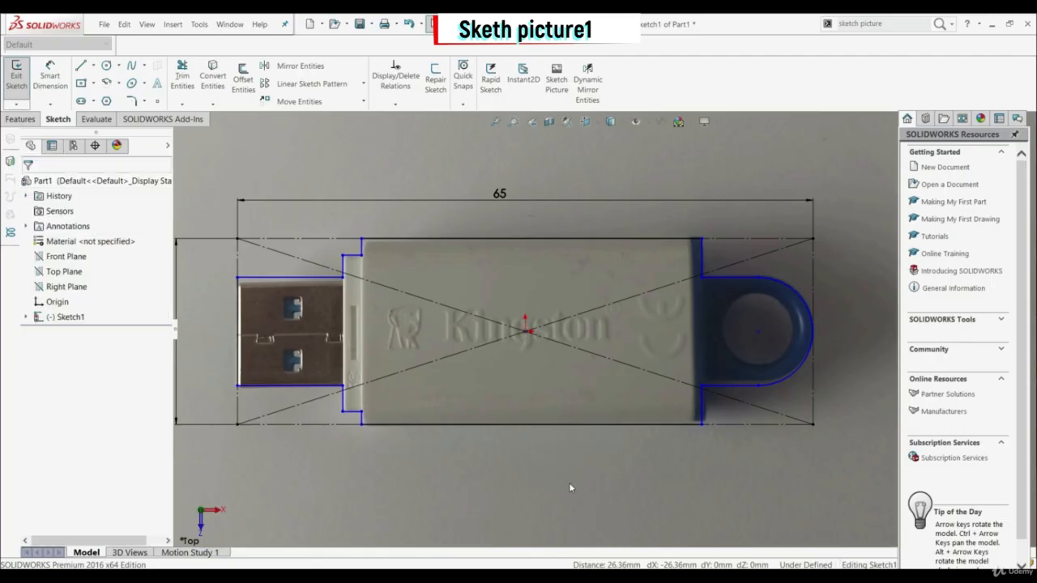
Step: Dimension the connector's vertical end edge and set its length to 12 mm
{"action": "scroll", "coordinate": [668, 457], "scroll_direction": "up", "scroll_amount": 2}
{"action": "scroll", "coordinate": [446, 369], "scroll_direction": "down", "scroll_amount": 2}
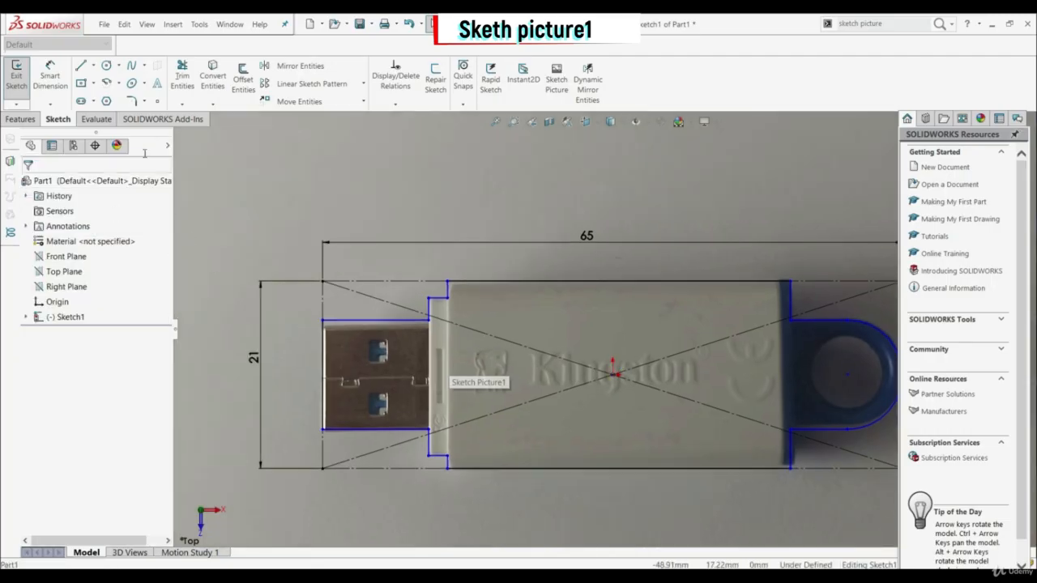
{"action": "left_click", "coordinate": [61, 85]}
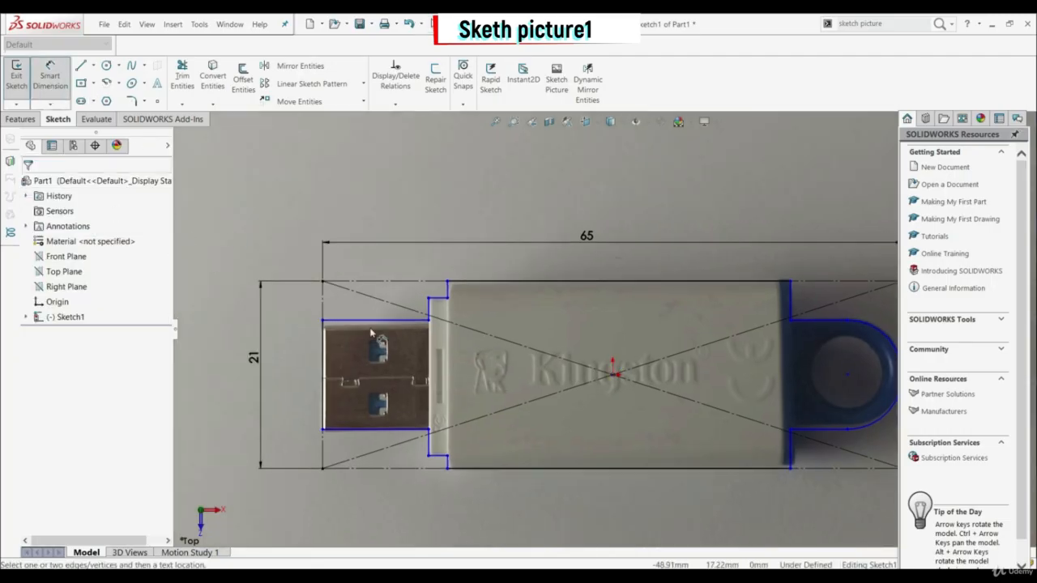
{"action": "left_click", "coordinate": [321, 395]}
{"action": "left_click", "coordinate": [303, 391]}
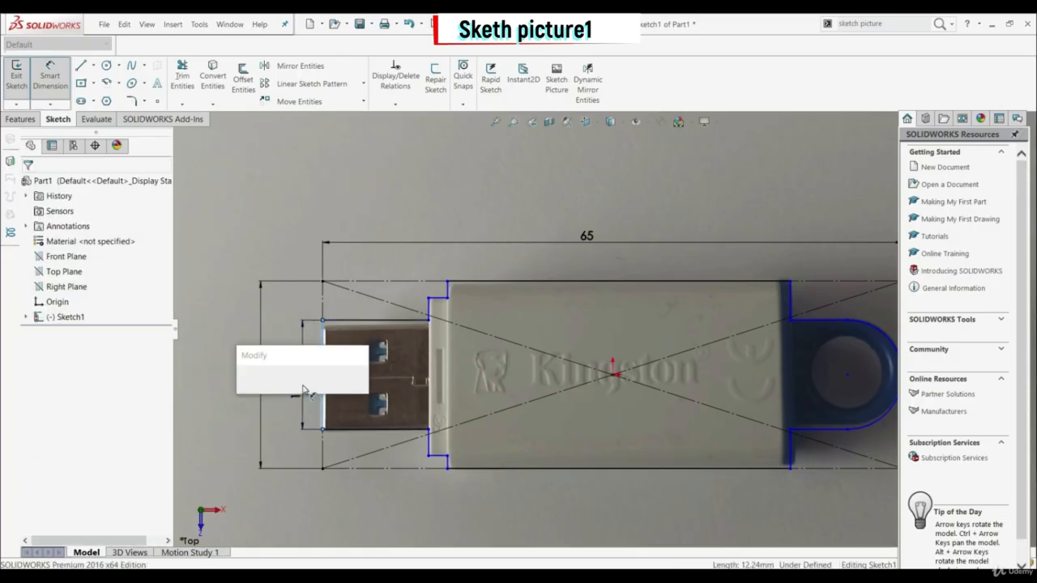
{"action": "type", "text": "12.00mm"}
{"action": "key", "text": "Return"}
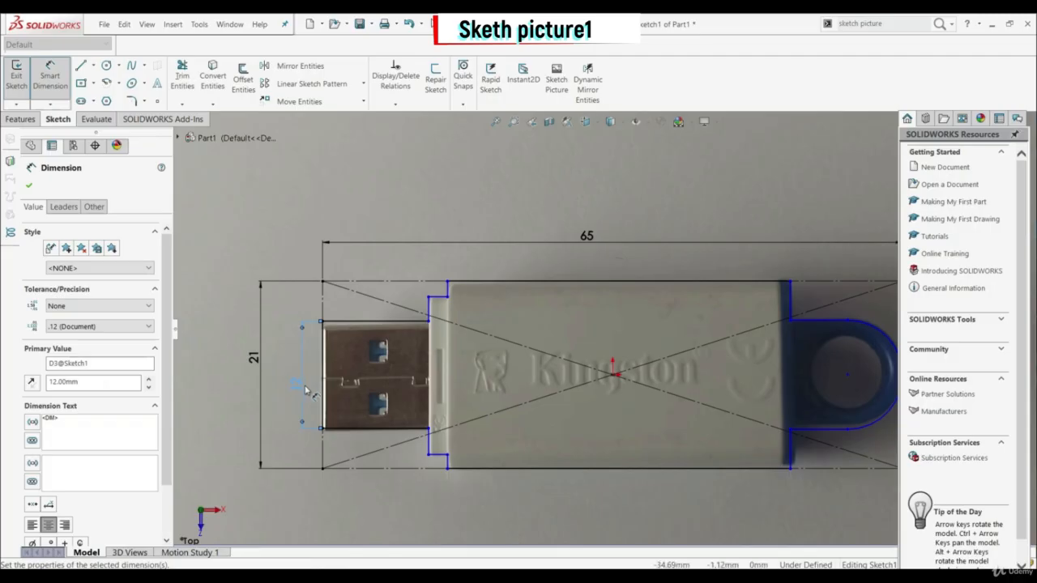
Step: Dimension the connector's upper horizontal edge above the outline and set its length to 12 mm
{"action": "scroll", "coordinate": [485, 333], "scroll_direction": "down", "scroll_amount": 2}
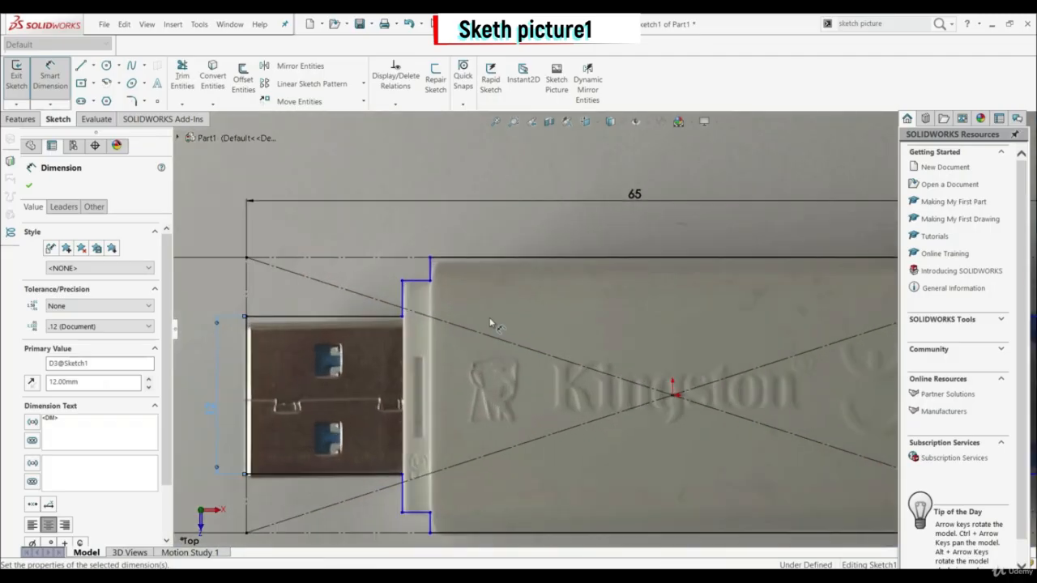
{"action": "left_click", "coordinate": [333, 319]}
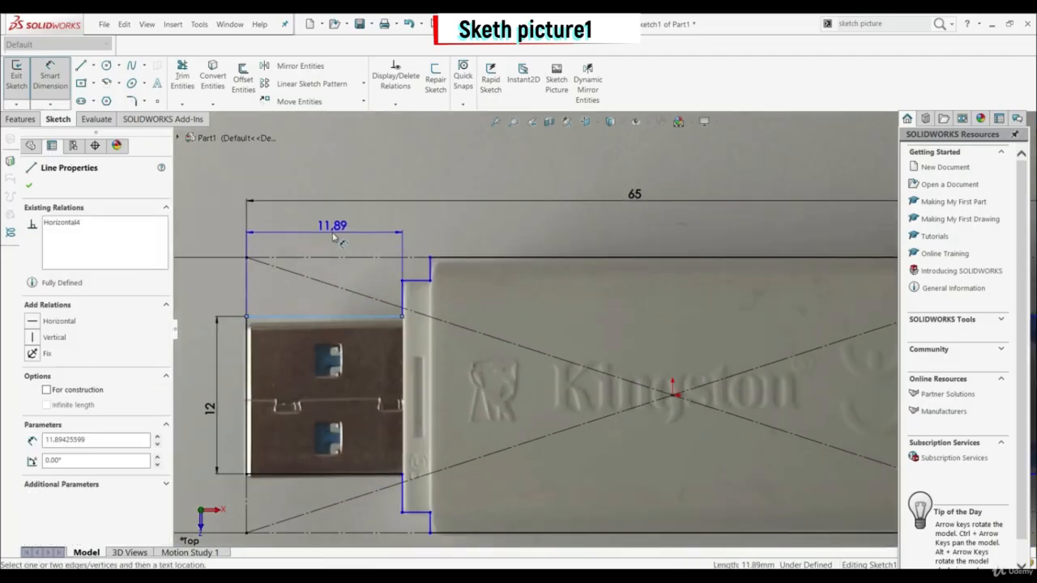
{"action": "left_click", "coordinate": [333, 239]}
{"action": "type", "text": "12"}
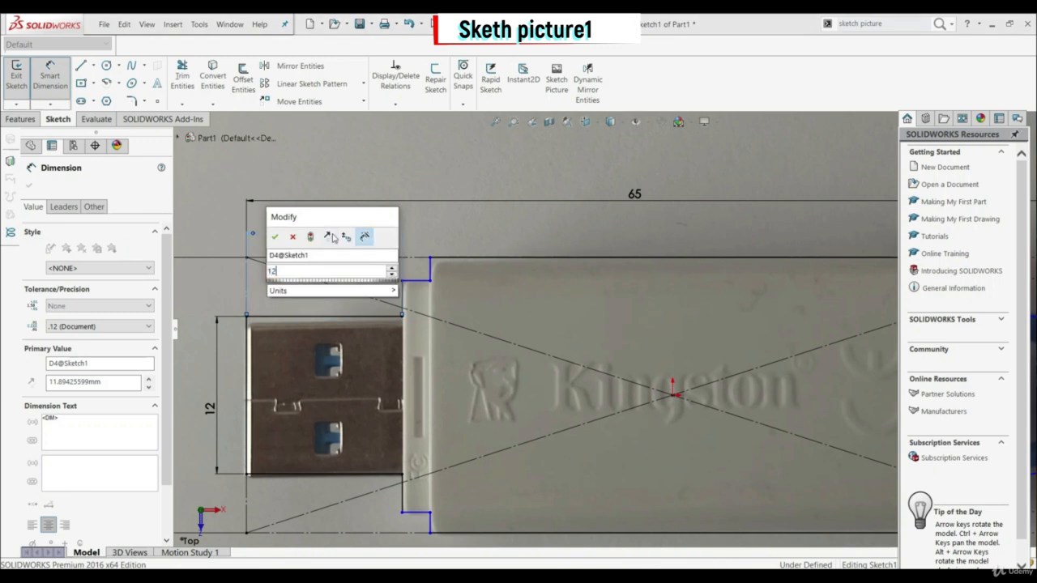
{"action": "key", "text": "Return"}
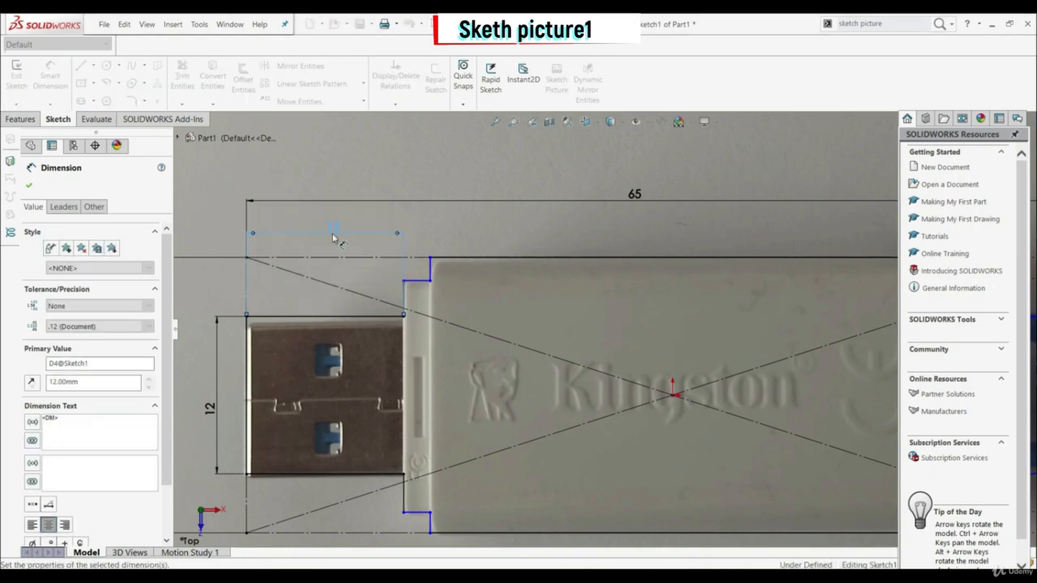
Step: Add a radius dimension to the loop's outer arc, placed outside the loop
{"action": "scroll", "coordinate": [500, 346], "scroll_direction": "up", "scroll_amount": 2}
{"action": "scroll", "coordinate": [541, 359], "scroll_direction": "up", "scroll_amount": 2}
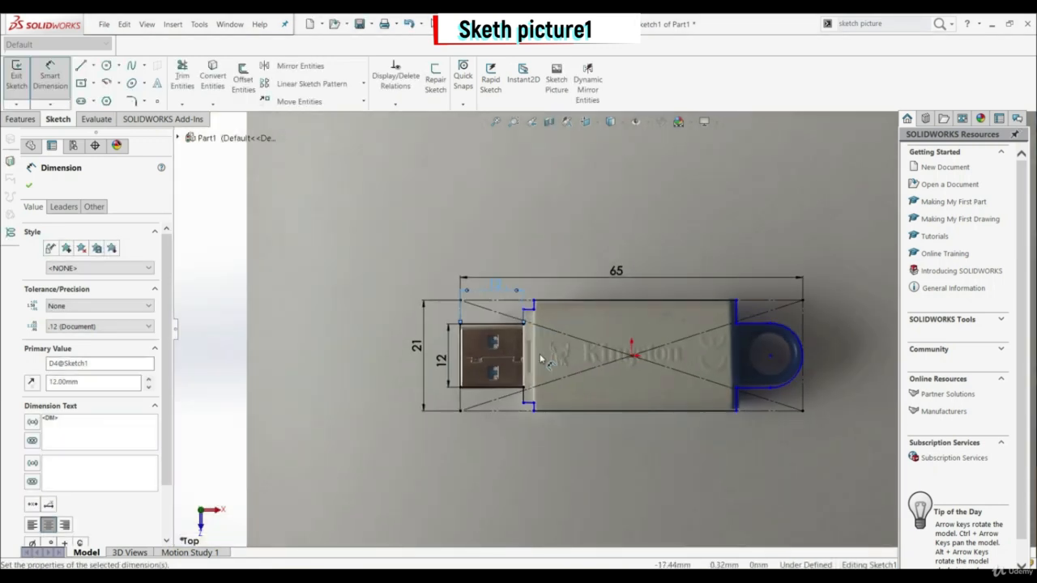
{"action": "scroll", "coordinate": [809, 391], "scroll_direction": "down", "scroll_amount": 4}
{"action": "left_click", "coordinate": [762, 373]}
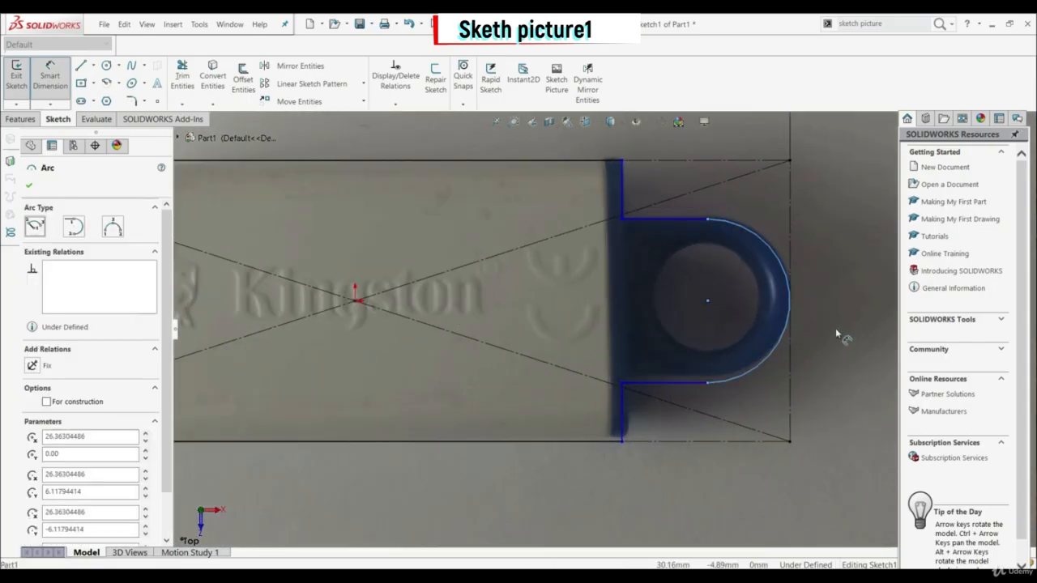
{"action": "left_click", "coordinate": [855, 275]}
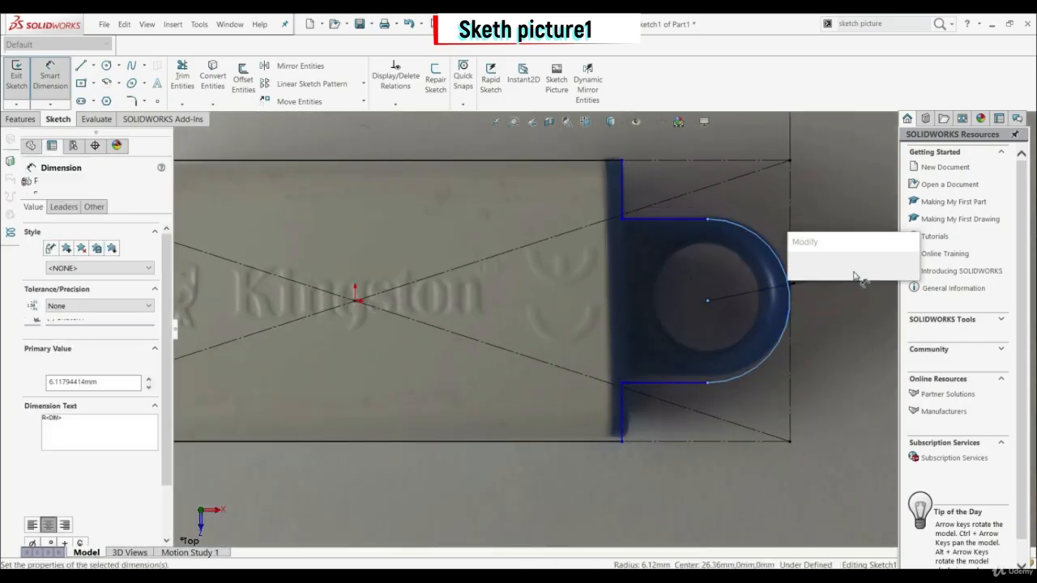
{"action": "key", "text": "Return"}
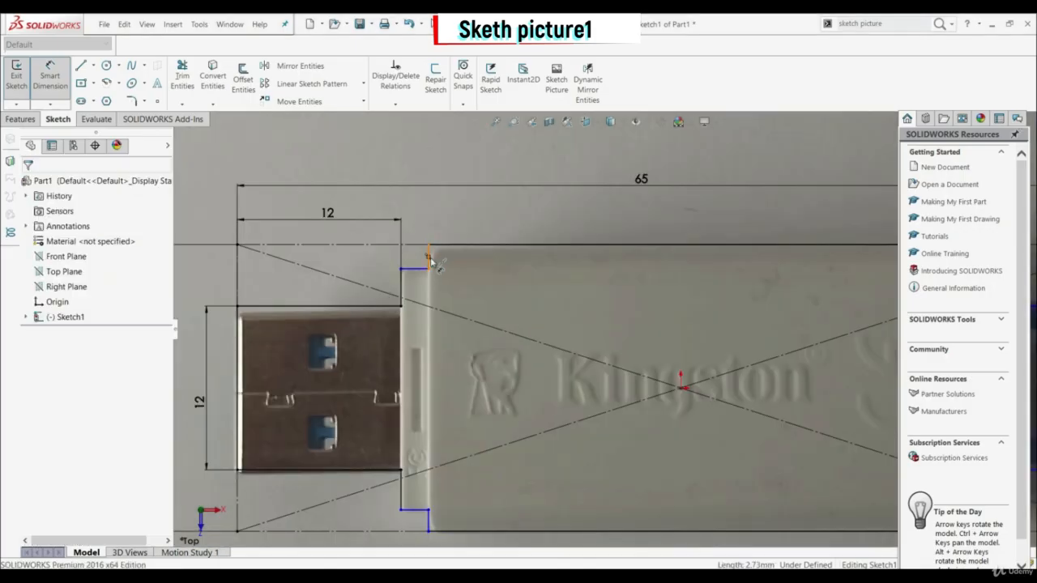
Step: Dimension the upper horizontal edge of the collar behind the connector and set its length to 2 mm
{"action": "left_click", "coordinate": [427, 266]}
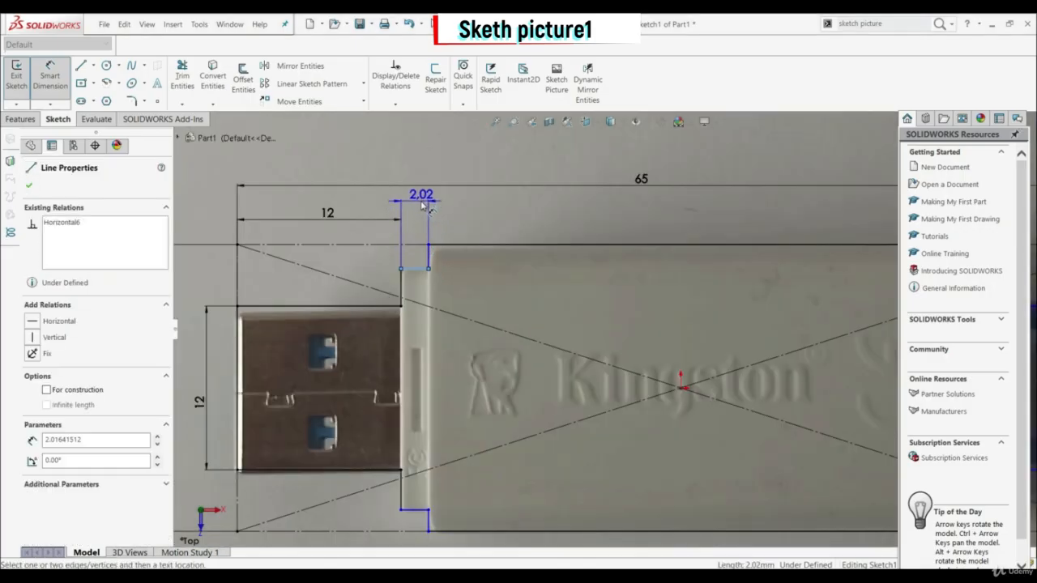
{"action": "left_click", "coordinate": [421, 206]}
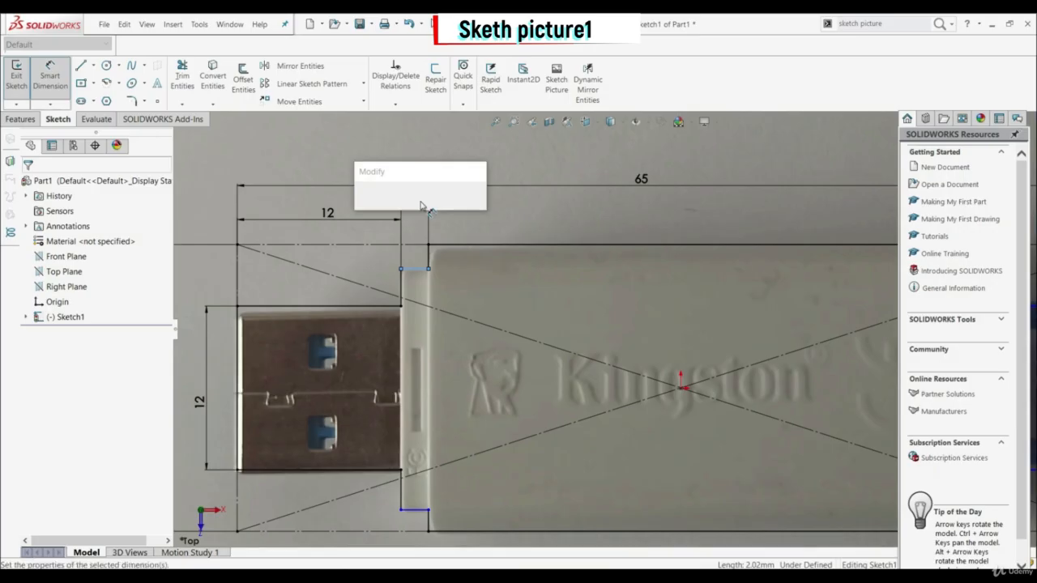
{"action": "type", "text": "2"}
{"action": "key", "text": "Return"}
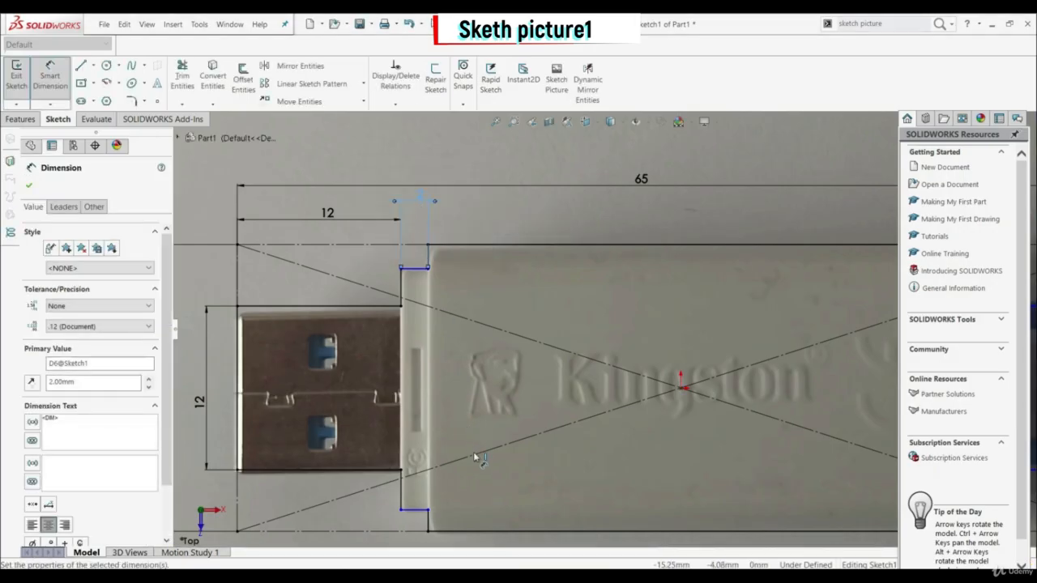
Step: Dimension the distance between the collar's upper and lower horizontal edges and set it to 18 mm
{"action": "scroll", "coordinate": [451, 495], "scroll_direction": "up", "scroll_amount": 2}
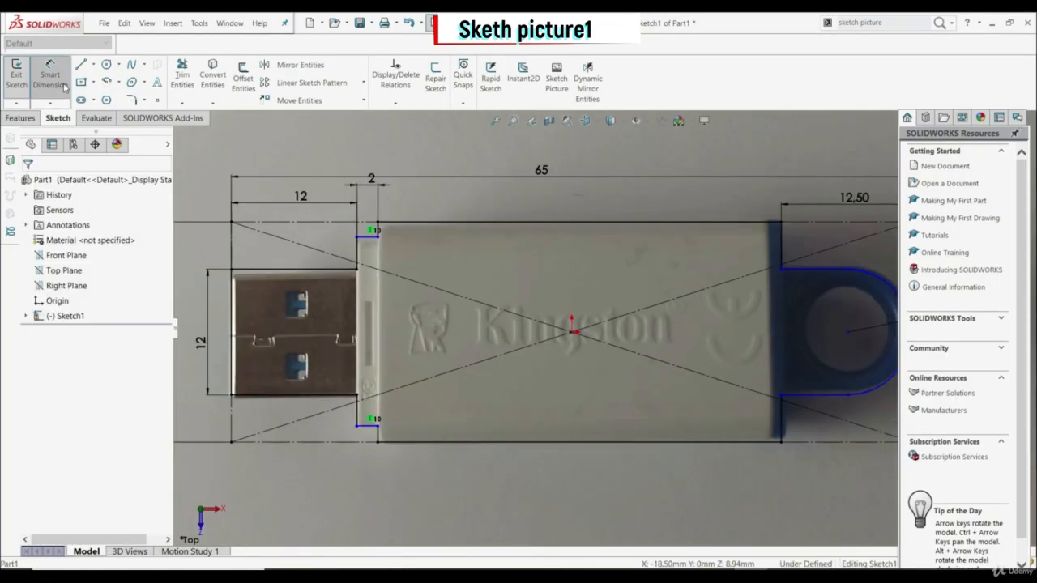
{"action": "left_click", "coordinate": [369, 427]}
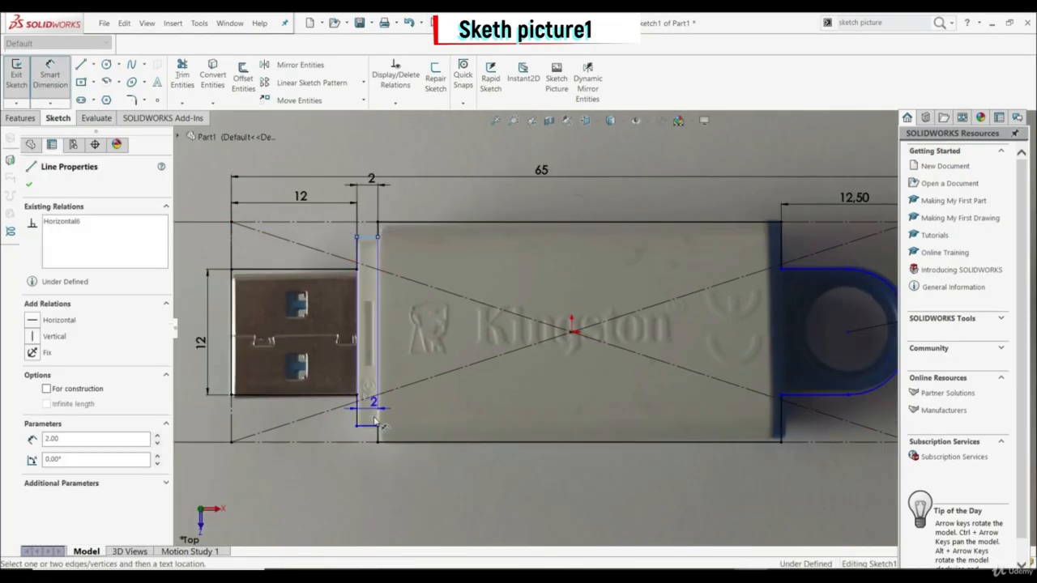
{"action": "left_click", "coordinate": [419, 344]}
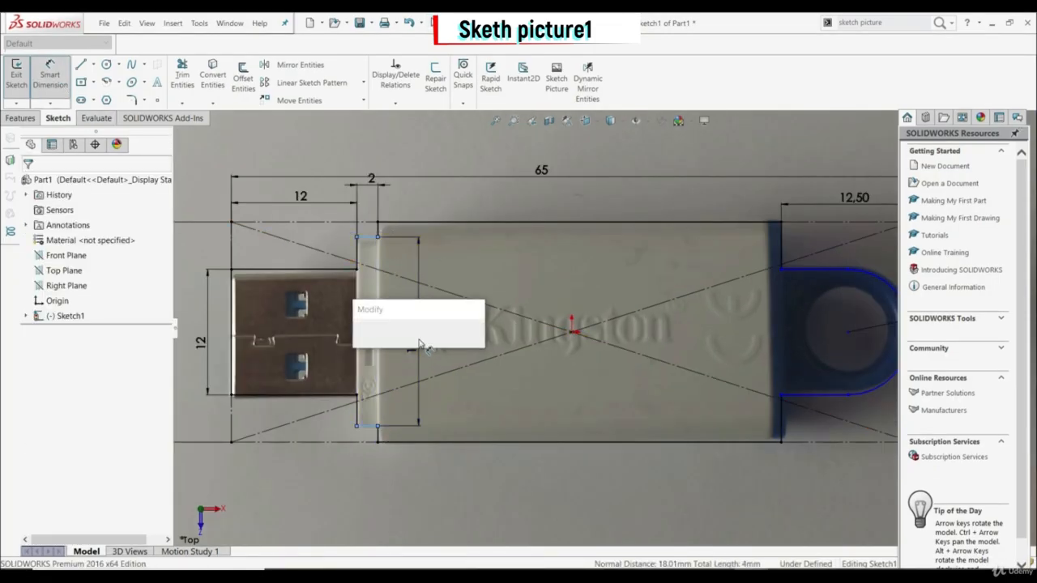
{"action": "key", "text": "Return"}
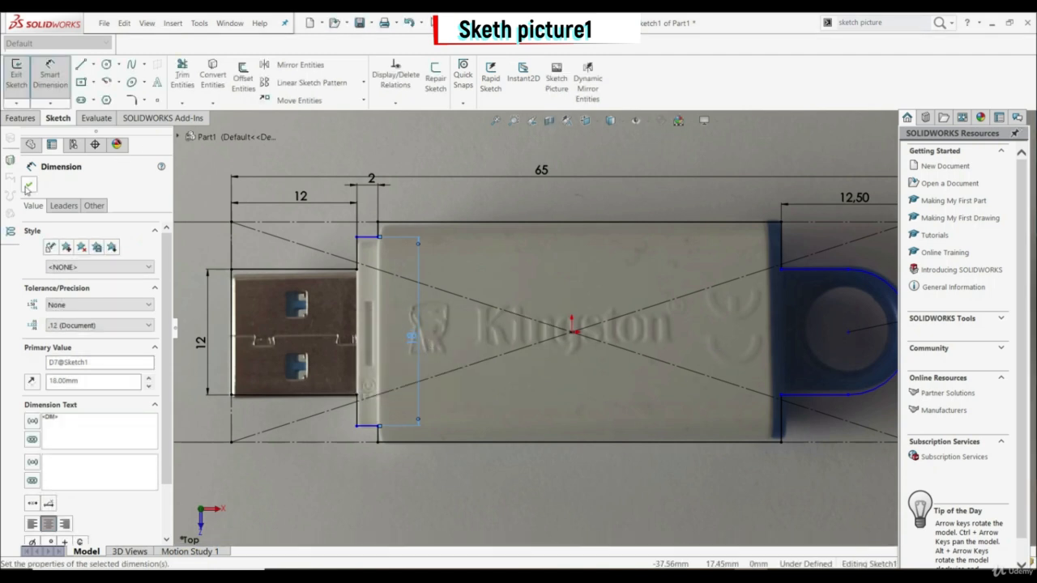
{"action": "left_click", "coordinate": [29, 186]}
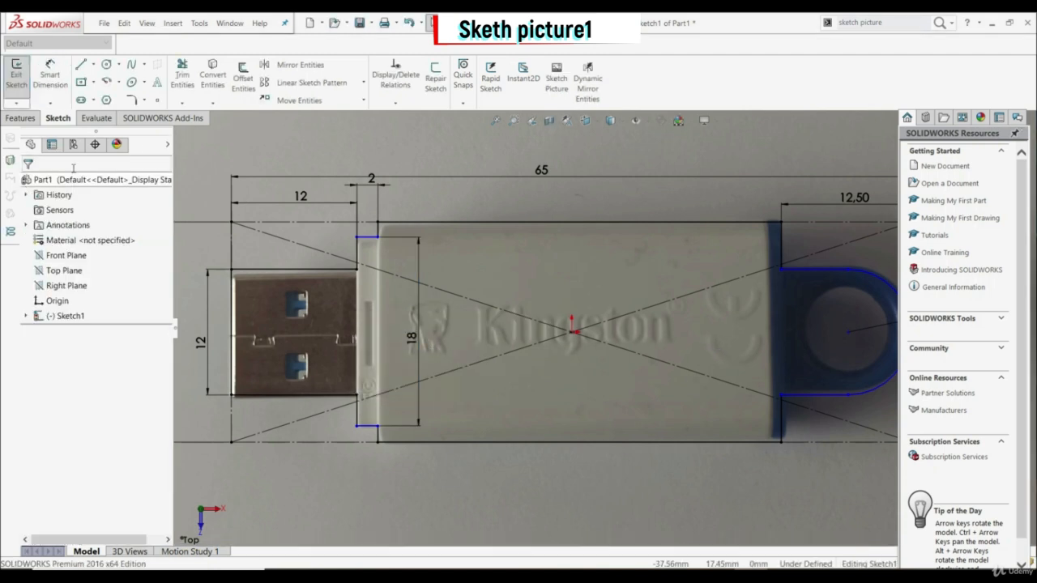
Step: Add an Equal relation between the two short vertical edges where the body meets the loop
{"action": "left_click", "coordinate": [781, 258]}
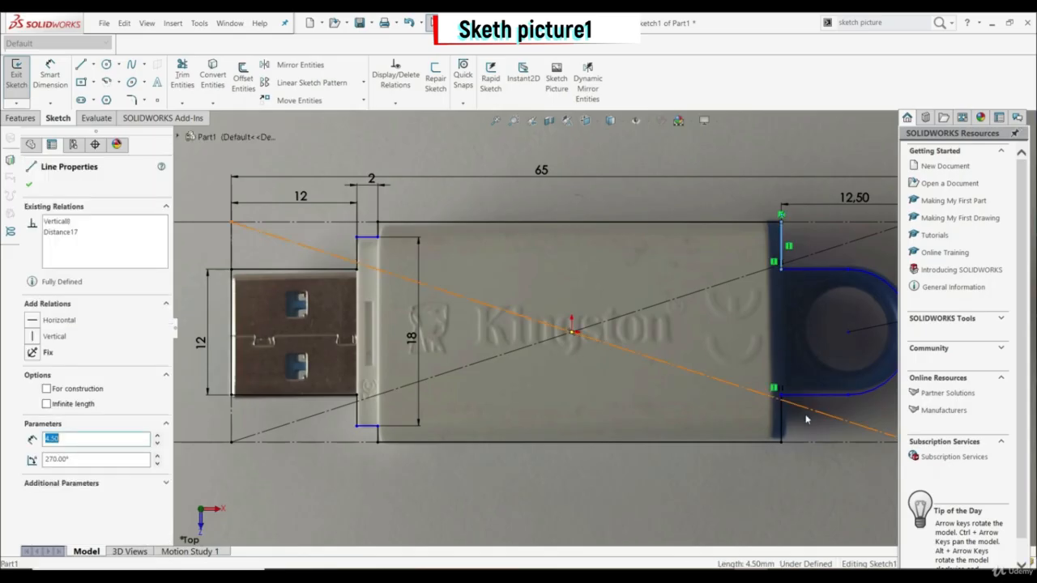
{"action": "left_click", "coordinate": [783, 428], "text": "ctrl"}
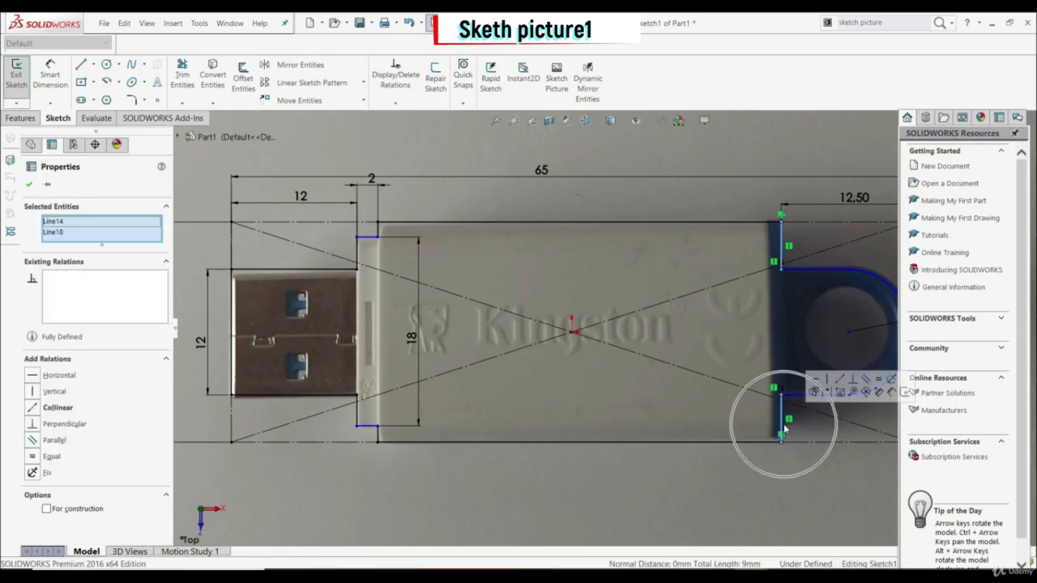
{"action": "left_click", "coordinate": [879, 381]}
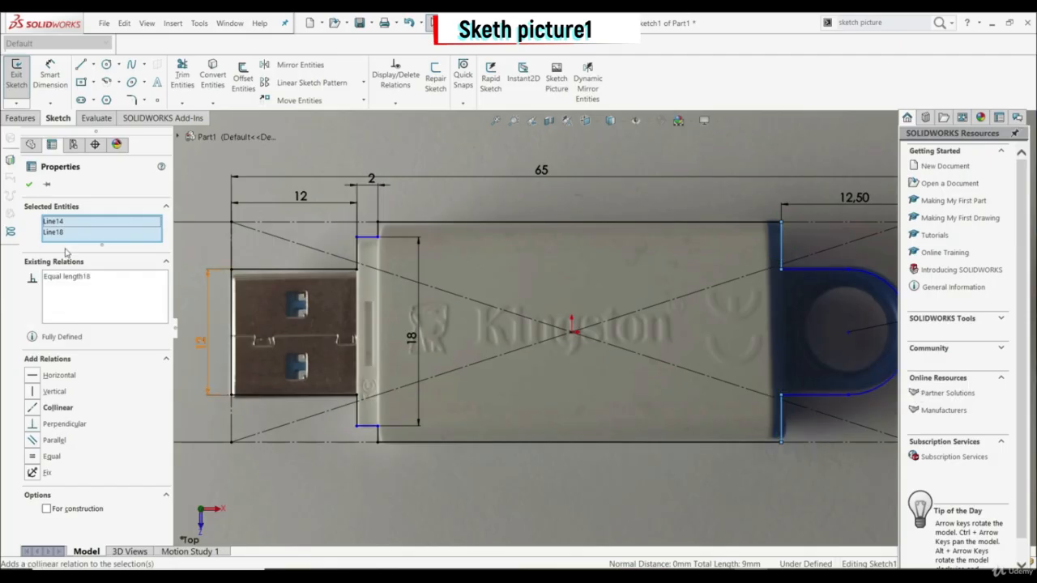
{"action": "left_click", "coordinate": [29, 186]}
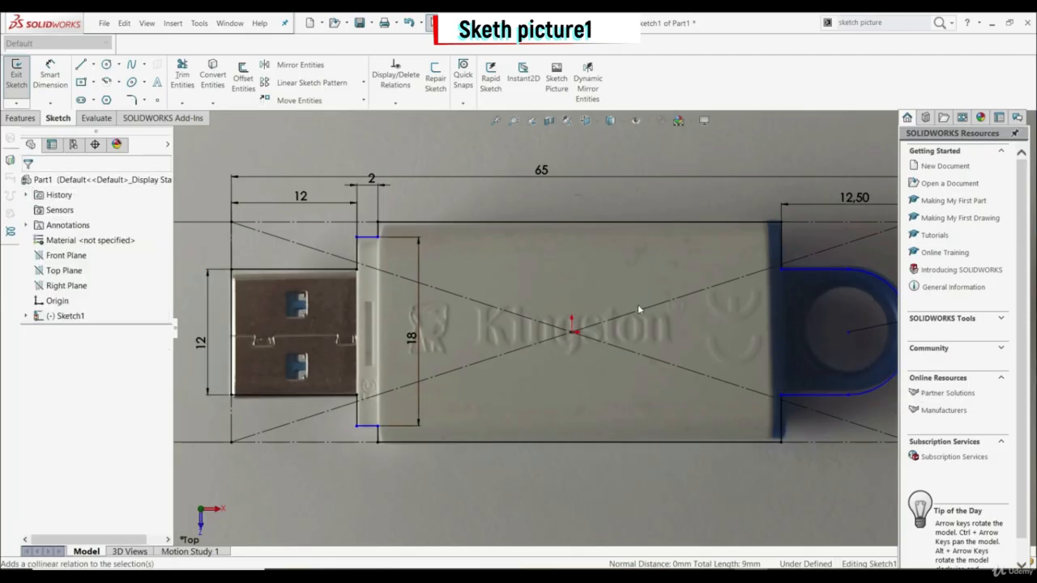
Step: Open the sketch picture's properties and set its rotation angle to -0.5 degrees
{"action": "scroll", "coordinate": [699, 309], "scroll_direction": "up", "scroll_amount": 2}
{"action": "scroll", "coordinate": [699, 310], "scroll_direction": "down", "scroll_amount": 2}
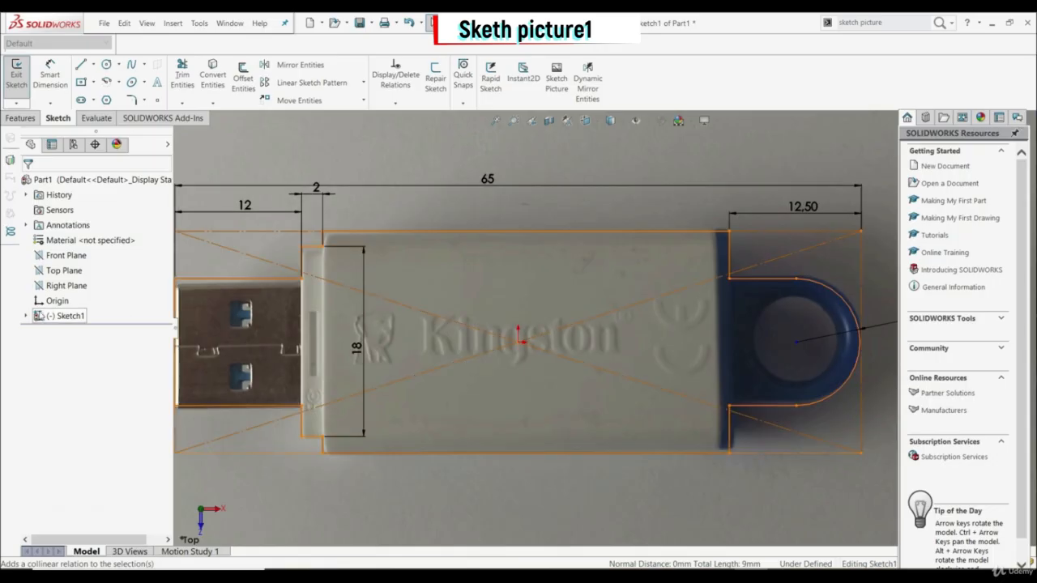
{"action": "left_click", "coordinate": [26, 316]}
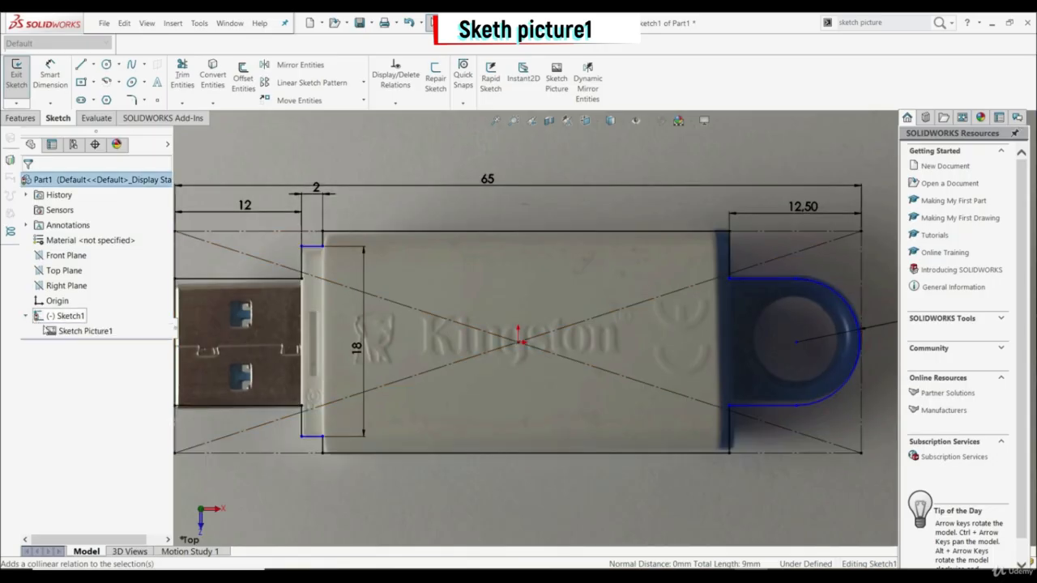
{"action": "left_click", "coordinate": [85, 332]}
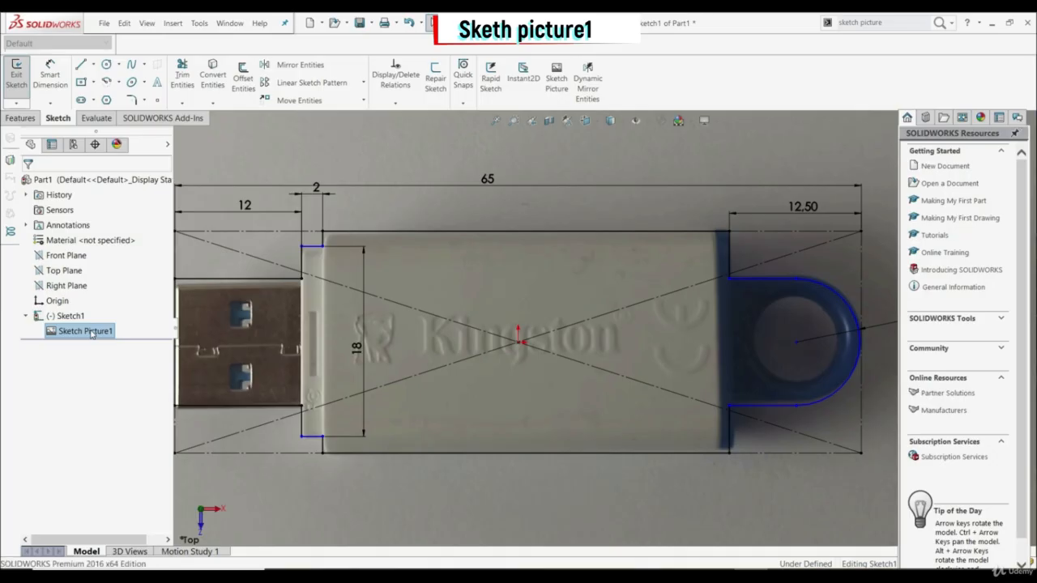
{"action": "double_click", "coordinate": [92, 332]}
{"action": "left_click", "coordinate": [97, 265]}
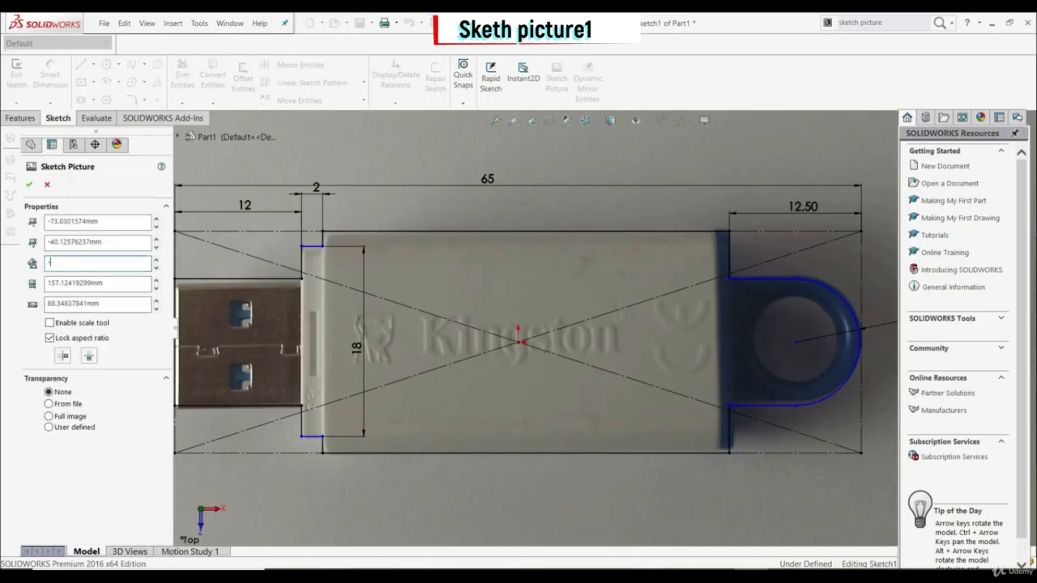
{"action": "type", "text": "-.5"}
{"action": "key", "text": "Return"}
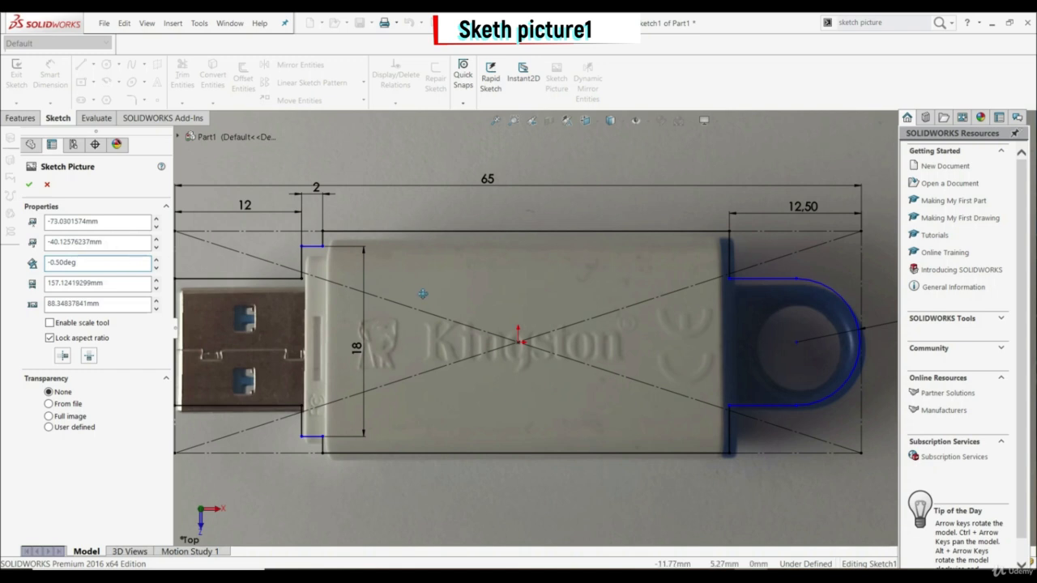
Step: Reposition the rotated sketch picture so the USB stick lines up with the outline, and accept the placement
{"action": "scroll", "coordinate": [536, 317], "scroll_direction": "up", "scroll_amount": 1}
{"action": "scroll", "coordinate": [536, 317], "scroll_direction": "down", "scroll_amount": 1}
{"action": "left_click_drag", "start_coordinate": [533, 308], "coordinate": [528, 300]}
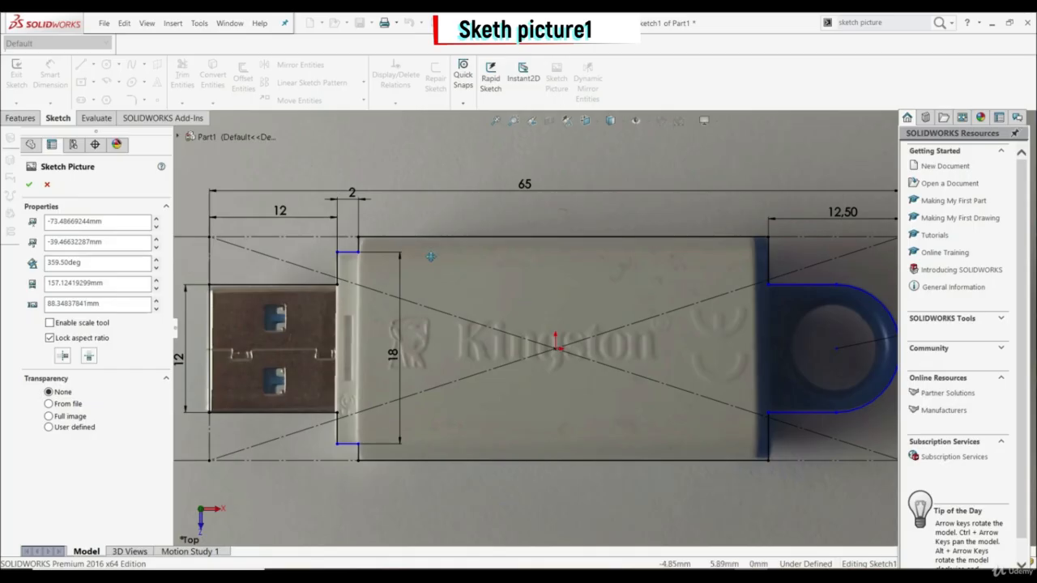
{"action": "left_click", "coordinate": [29, 187]}
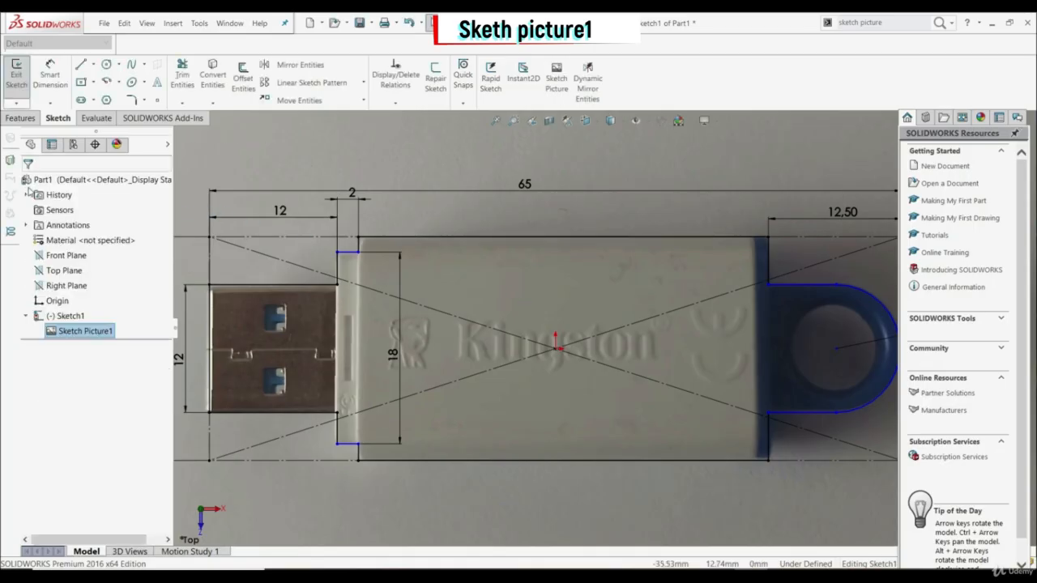
Step: Add a Tangent relation between the loop's upper horizontal line and its outer arc
{"action": "key", "text": "f"}
{"action": "left_click", "coordinate": [788, 295]}
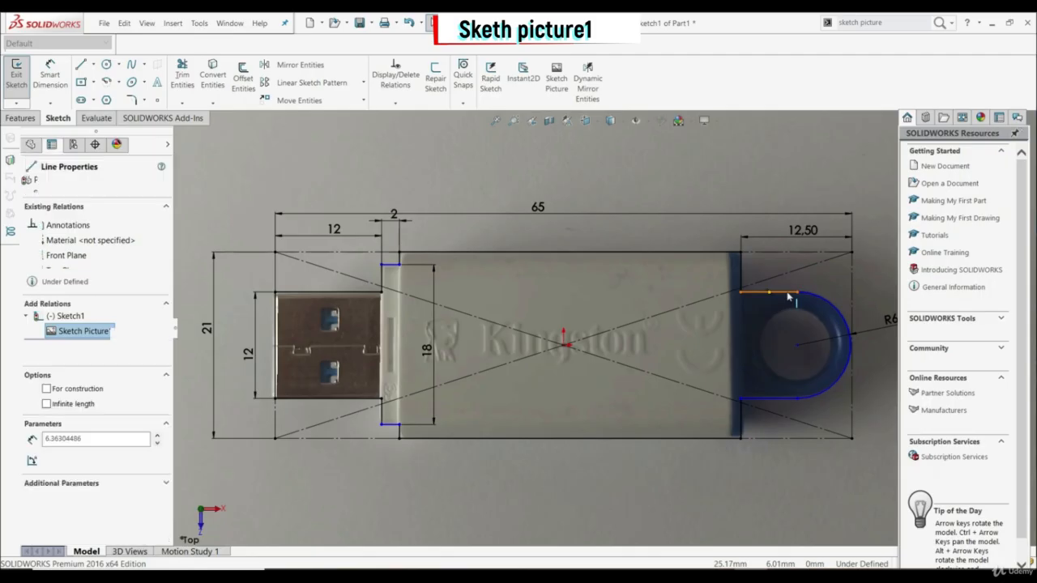
{"action": "left_click", "coordinate": [813, 298]}
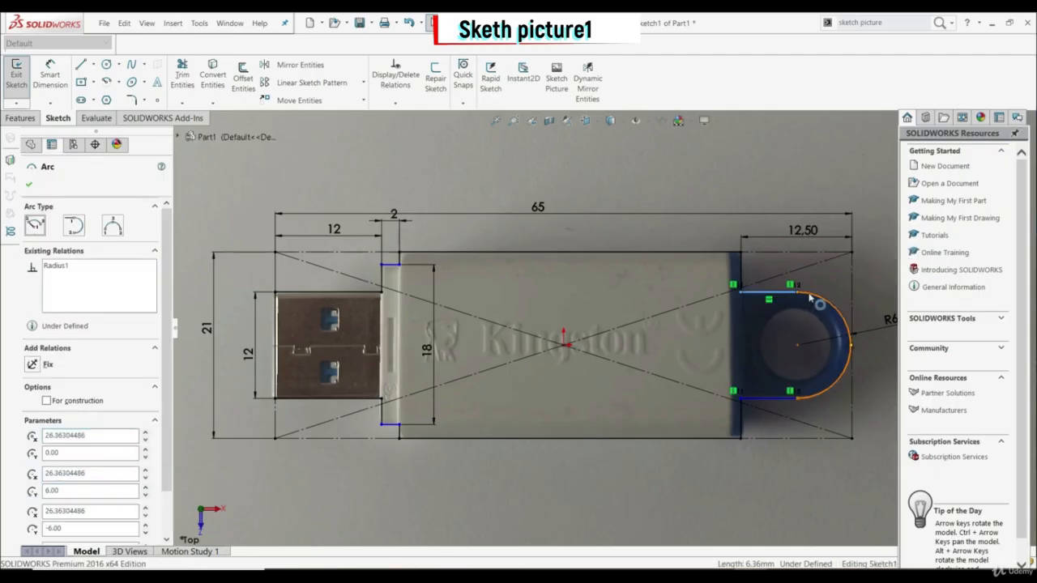
{"action": "left_click", "coordinate": [796, 292], "text": "ctrl"}
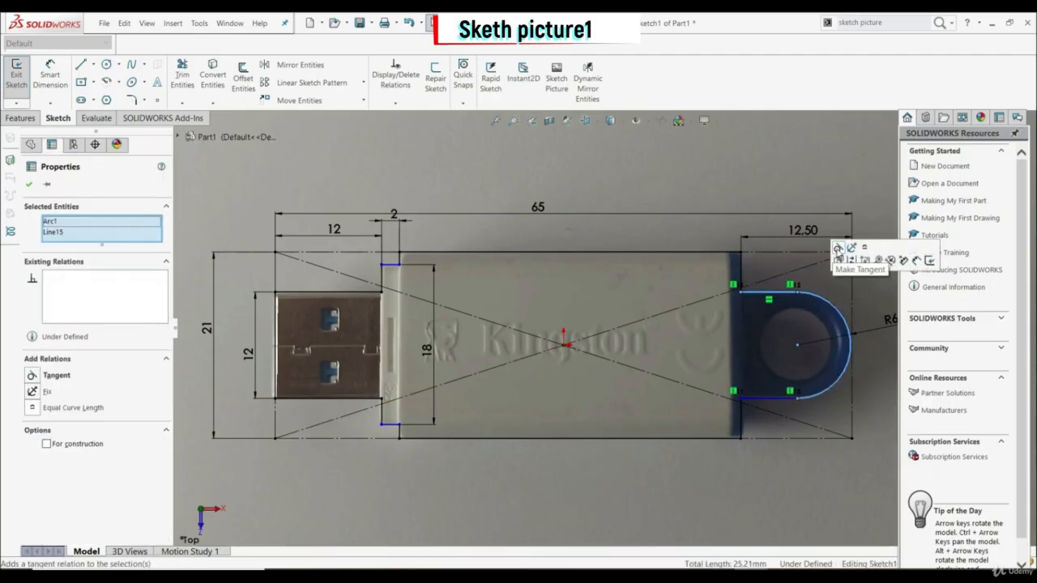
{"action": "left_click", "coordinate": [840, 249]}
{"action": "key", "text": "Escape"}
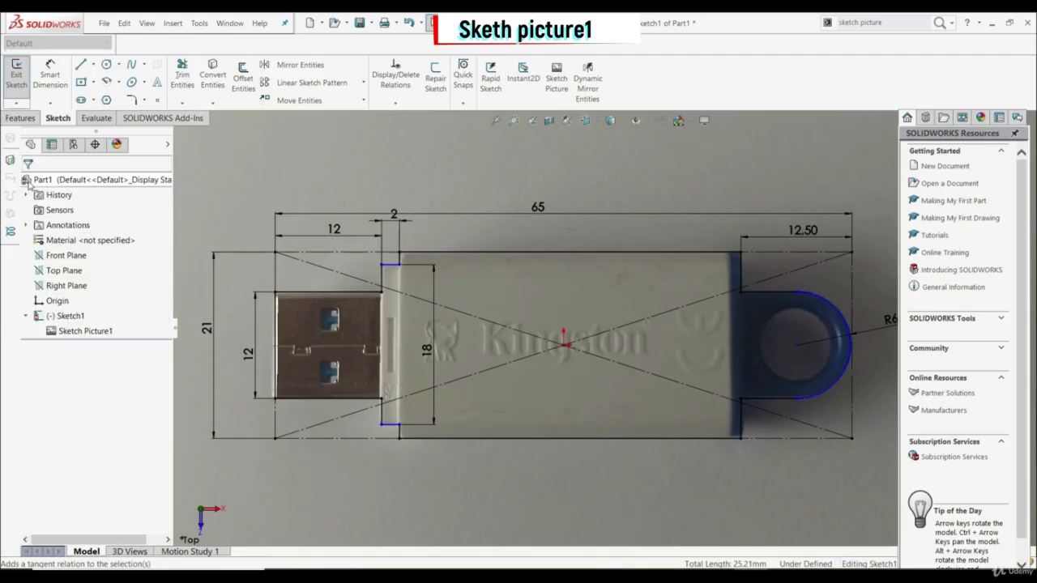
Step: Add a Vertical relation between the loop arc's center point and its two endpoints
{"action": "left_click", "coordinate": [798, 347]}
{"action": "left_click", "coordinate": [797, 399], "text": "ctrl"}
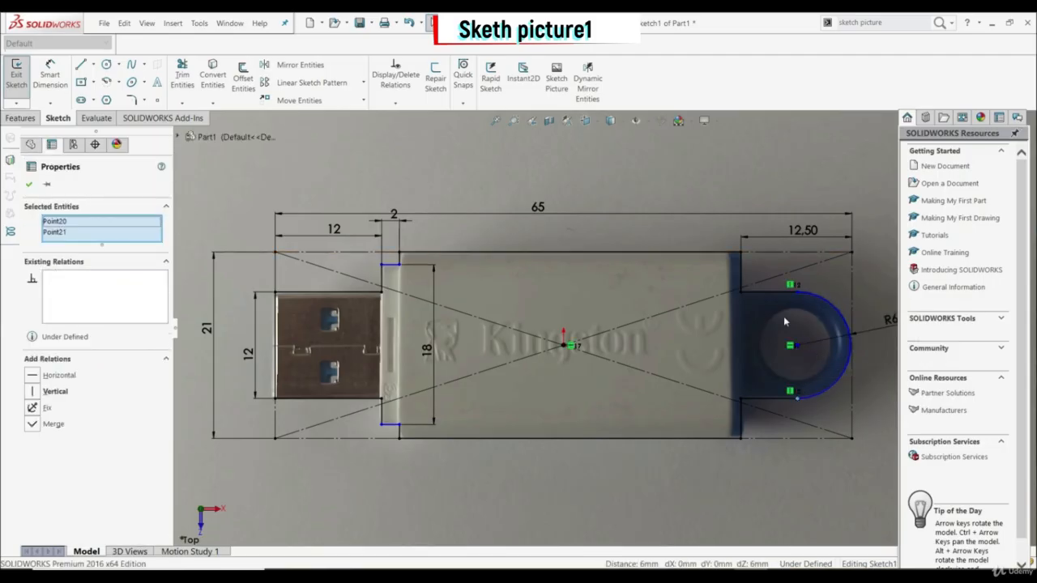
{"action": "left_click", "coordinate": [797, 294], "text": "ctrl"}
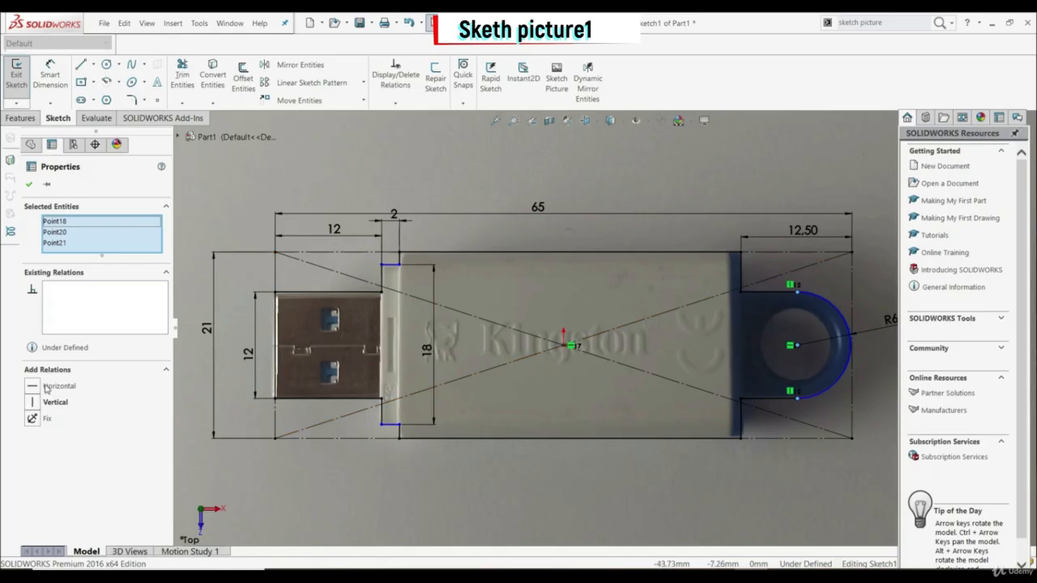
{"action": "left_click", "coordinate": [34, 403]}
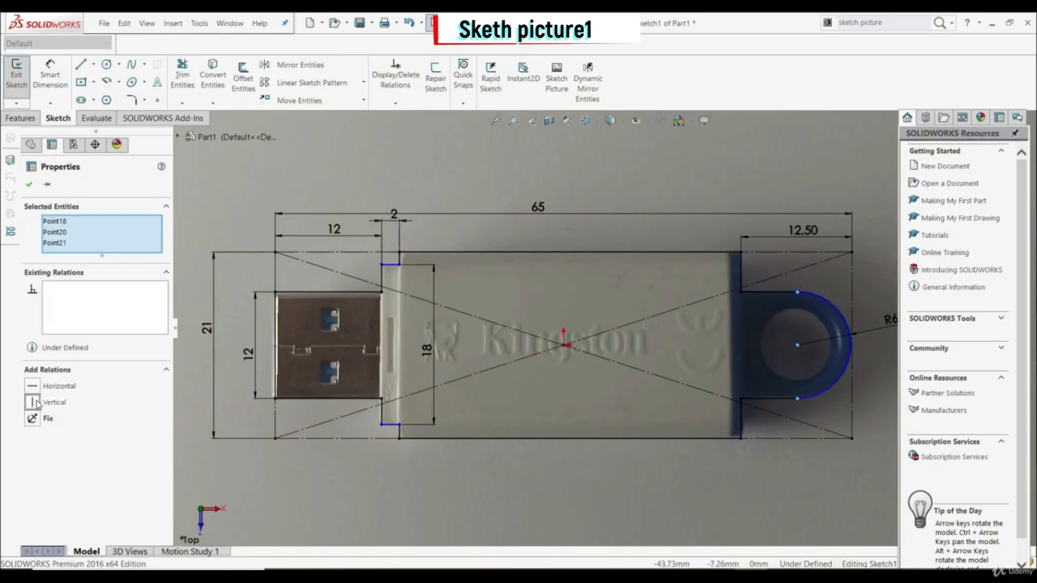
{"action": "left_click", "coordinate": [29, 184]}
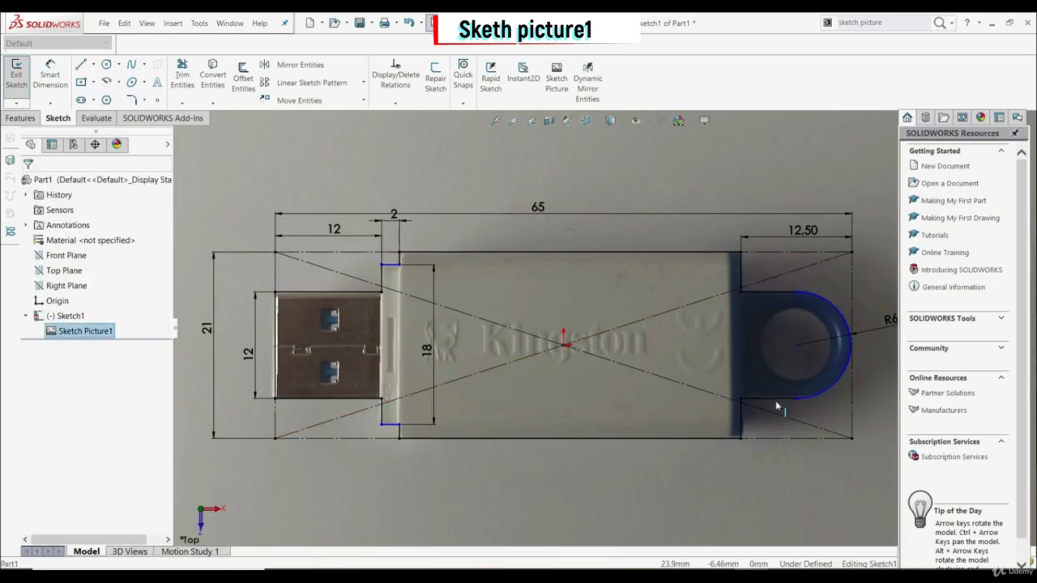
Step: Add a Tangent relation between the loop's lower horizontal line and its outer arc
{"action": "left_click", "coordinate": [801, 399]}
{"action": "left_click", "coordinate": [811, 399], "text": "ctrl"}
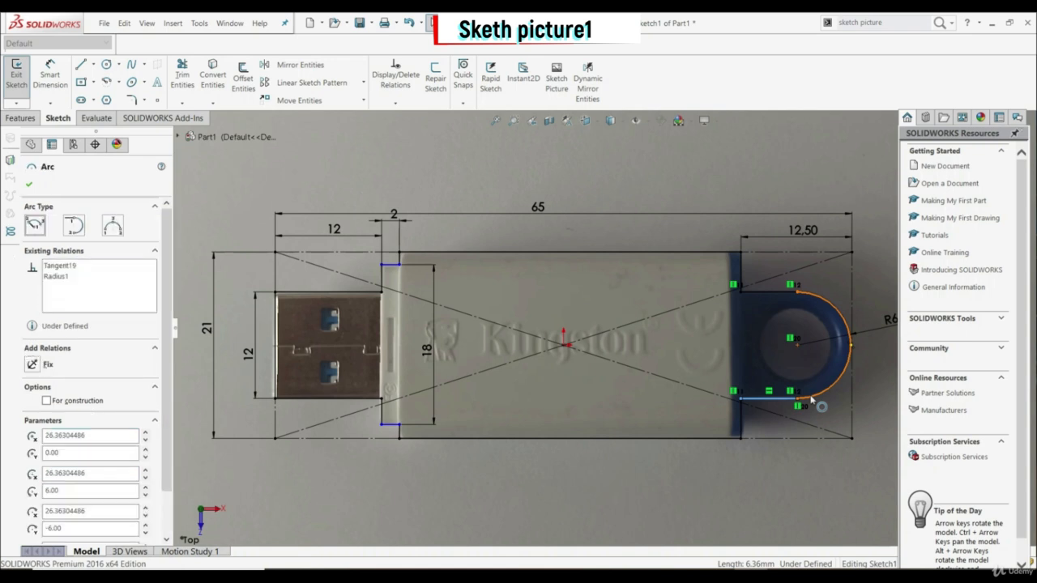
{"action": "left_click", "coordinate": [41, 375]}
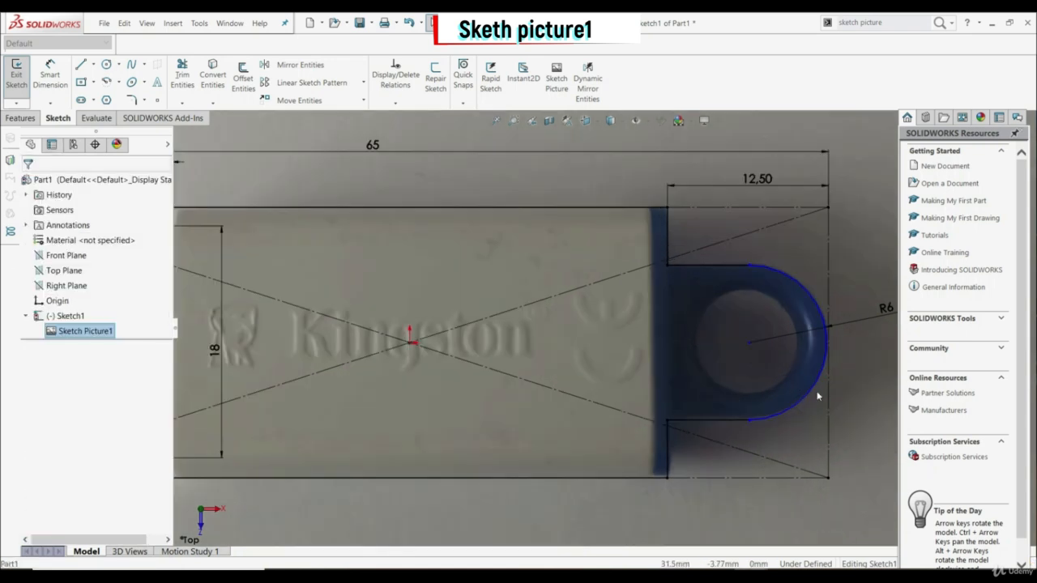
Step: Add a Tangent relation between the loop's outer arc and the reference rectangle's vertical construction line at the loop end
{"action": "left_click", "coordinate": [814, 391]}
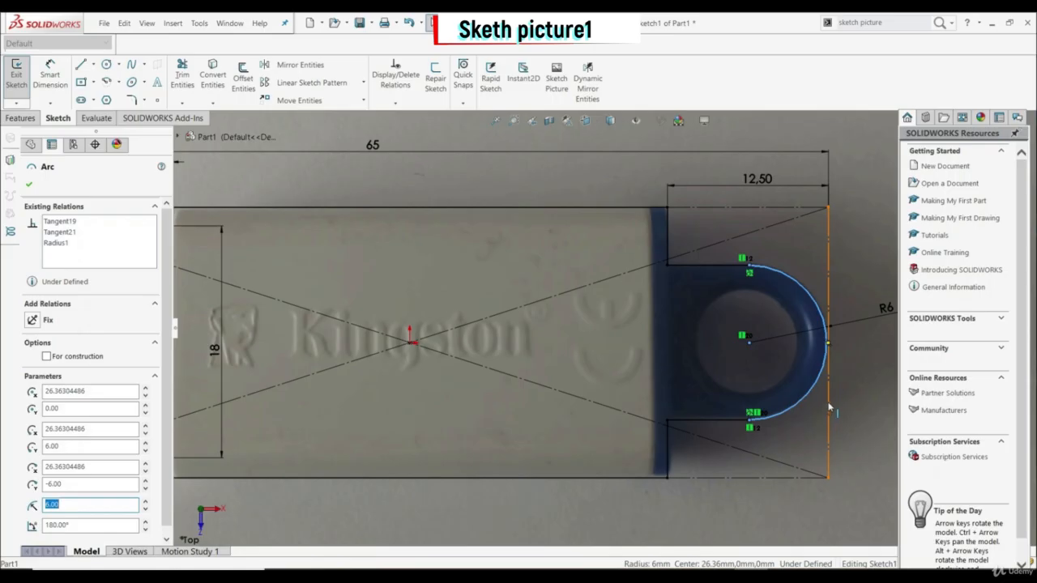
{"action": "left_click", "coordinate": [829, 406], "text": "ctrl"}
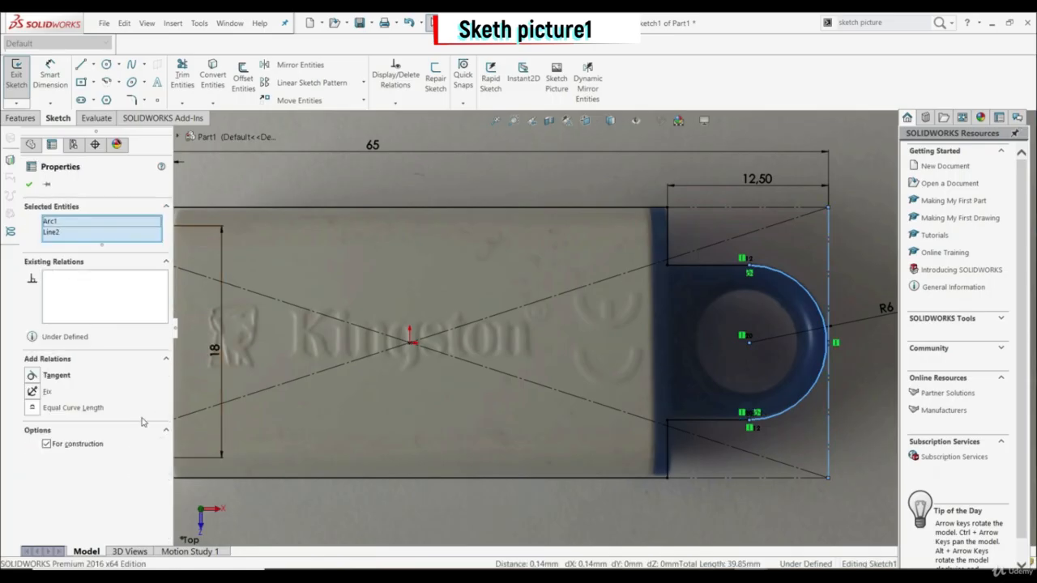
{"action": "left_click", "coordinate": [30, 377]}
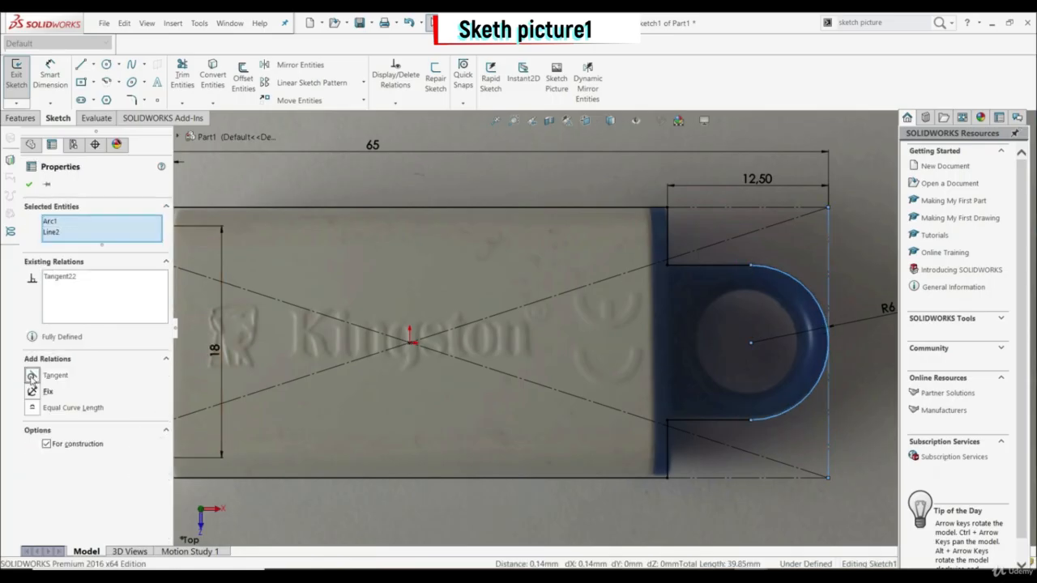
{"action": "left_click", "coordinate": [30, 184]}
Step: Draw a vertical centerline joining the midpoints of the two short horizontal lines of the 2 mm collar beside the USB connector
{"action": "key", "text": "f"}
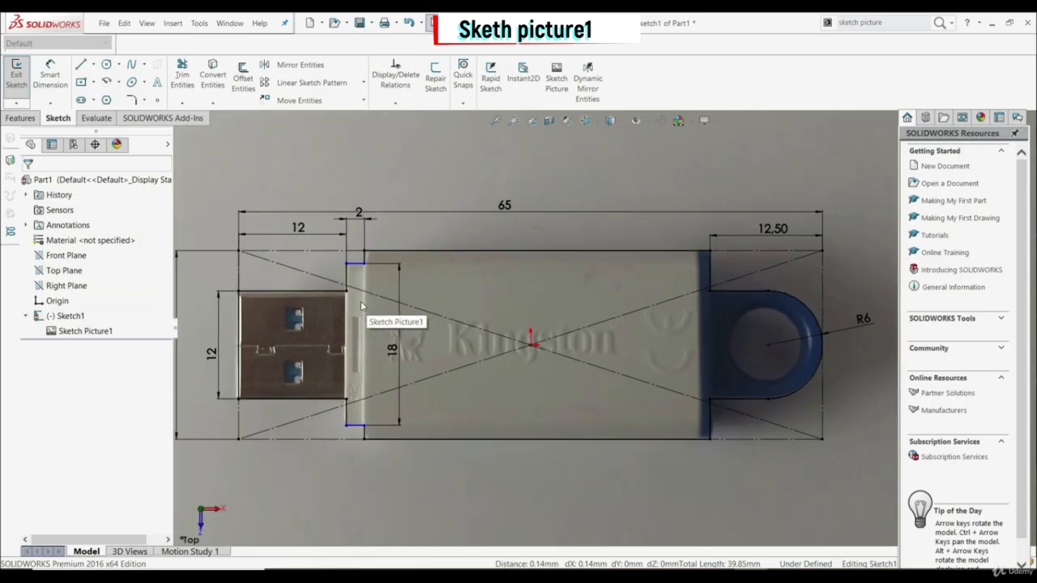
{"action": "scroll", "coordinate": [308, 296], "scroll_direction": "up", "scroll_amount": 3}
{"action": "left_click", "coordinate": [392, 249]}
{"action": "left_click", "coordinate": [93, 64]}
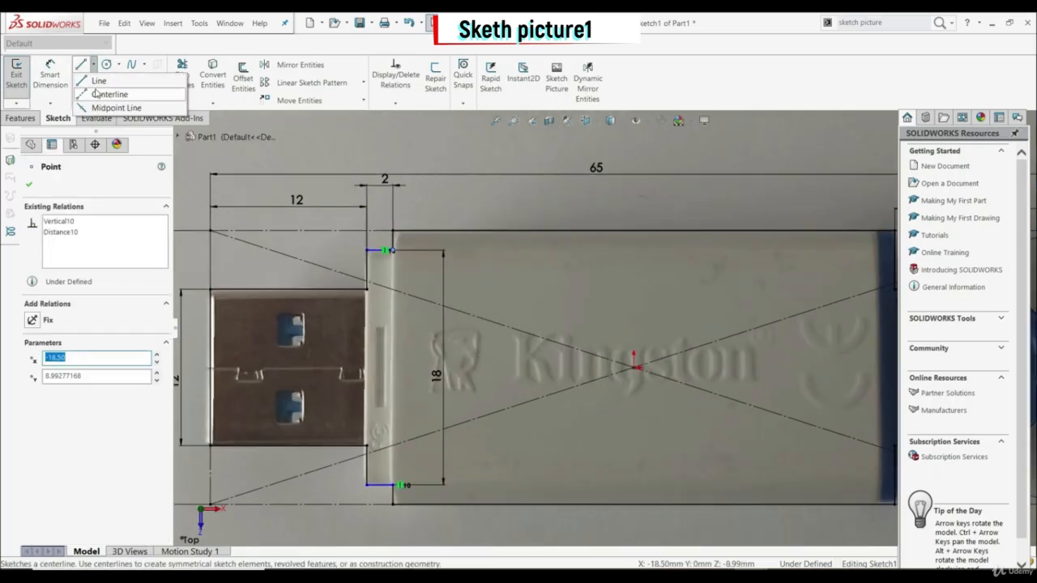
{"action": "left_click", "coordinate": [96, 94]}
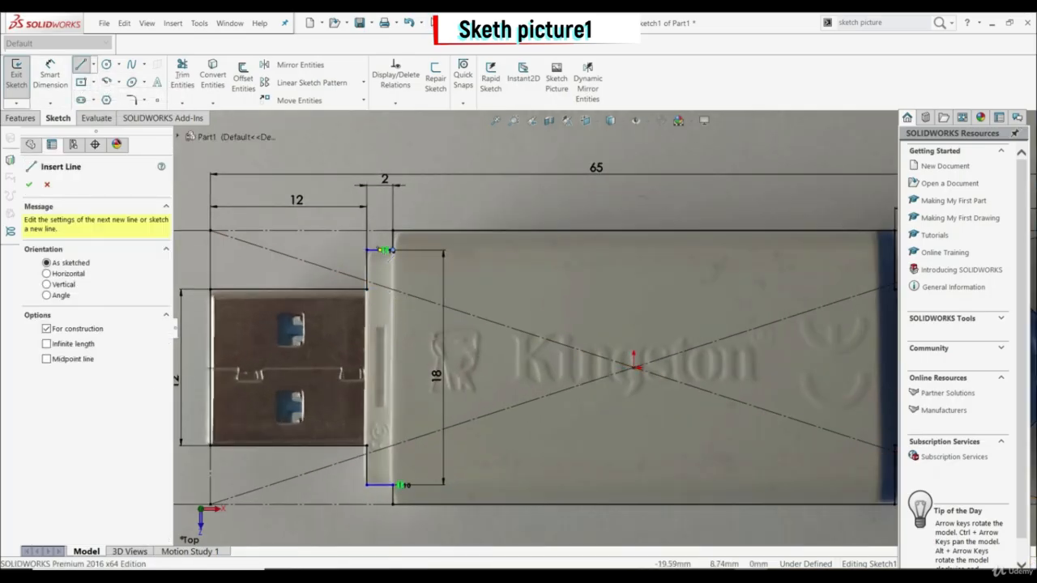
{"action": "left_click", "coordinate": [386, 250]}
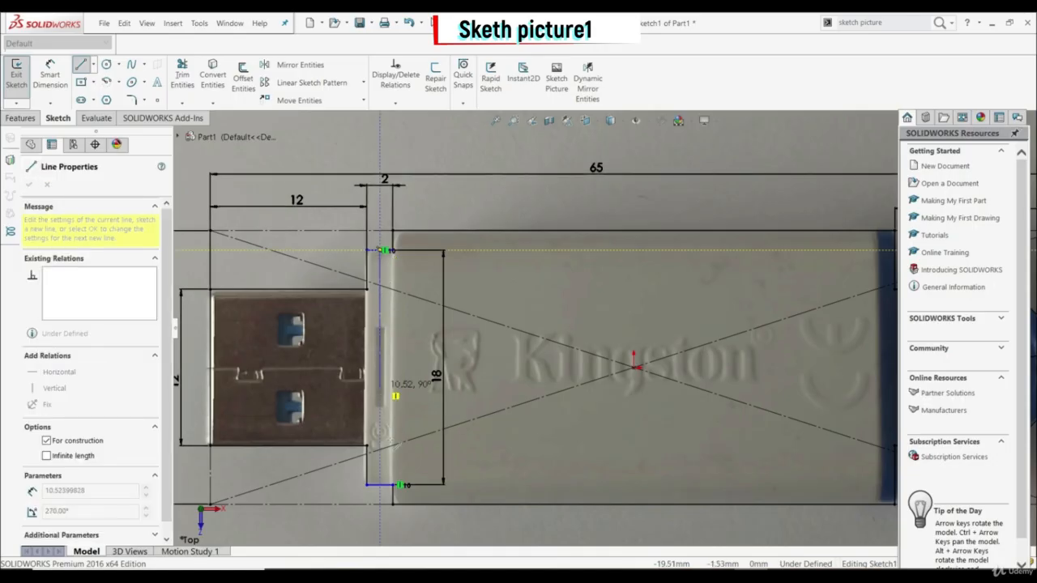
{"action": "left_click", "coordinate": [395, 485]}
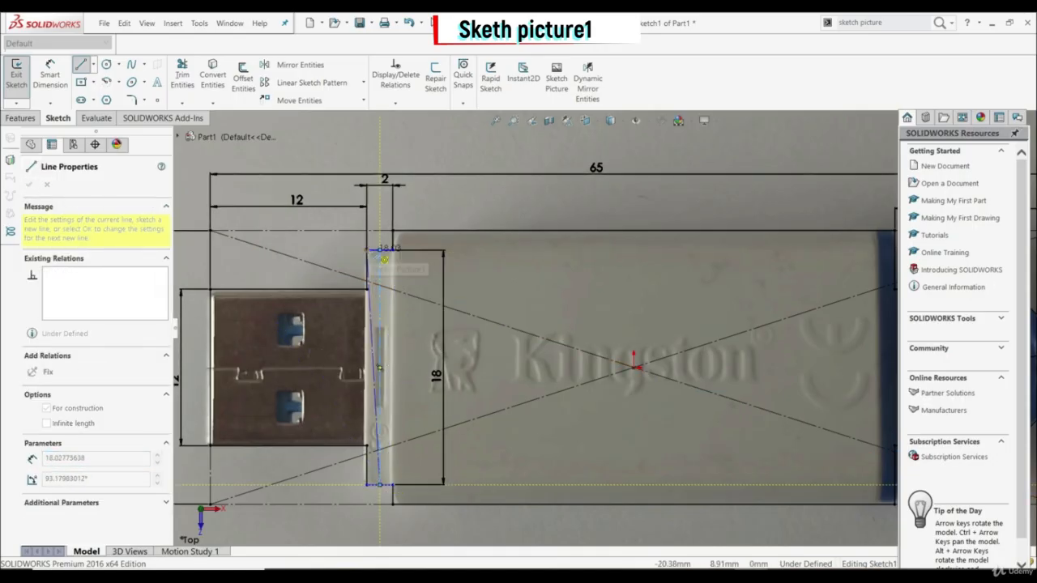
{"action": "key", "text": "Escape"}
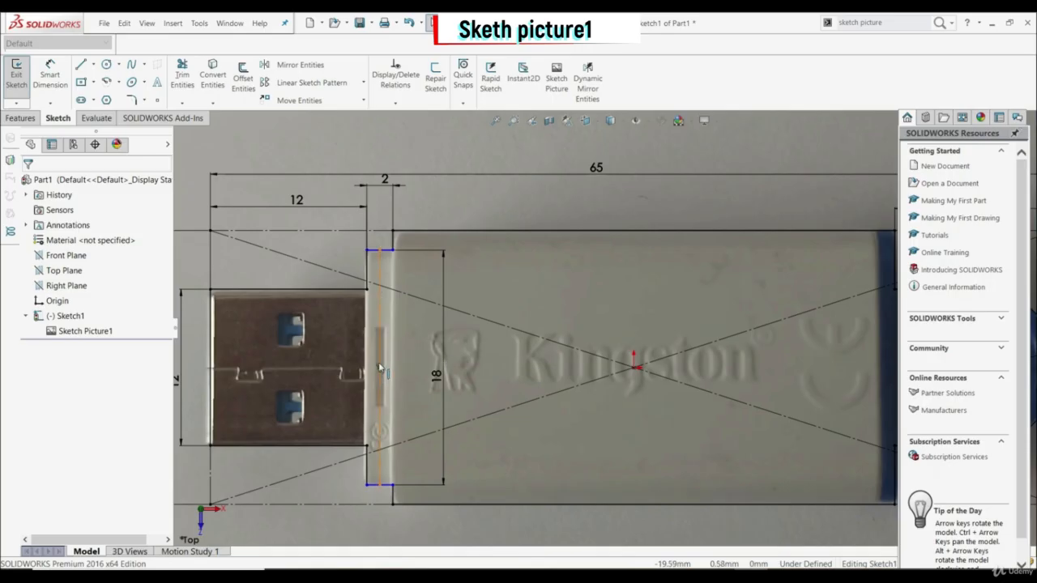
Step: Add a Horizontal relation between the collar centerline's midpoint and the sketch origin
{"action": "left_click", "coordinate": [380, 371]}
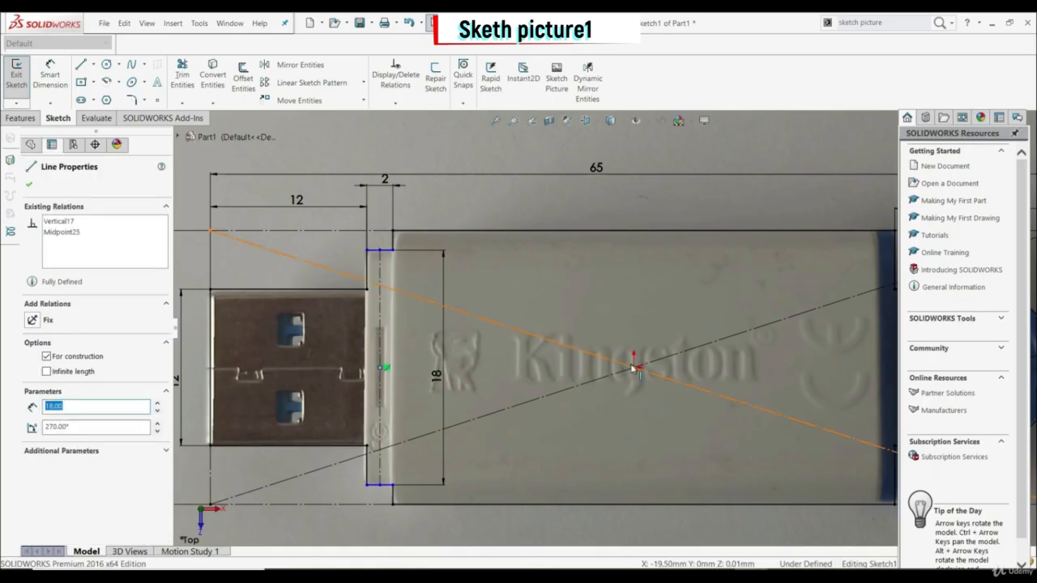
{"action": "left_click", "coordinate": [635, 369], "text": "ctrl"}
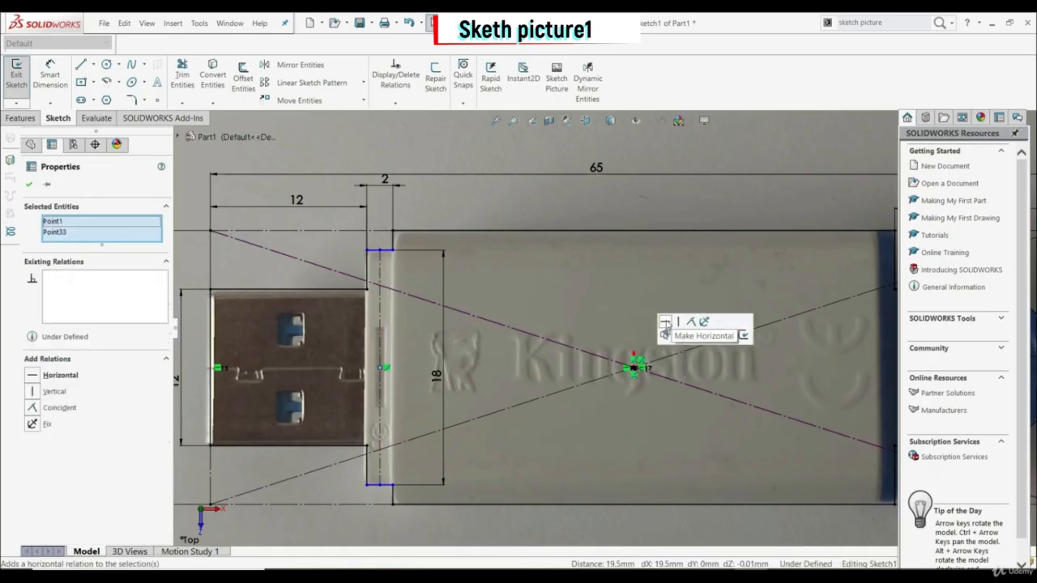
{"action": "left_click", "coordinate": [664, 324]}
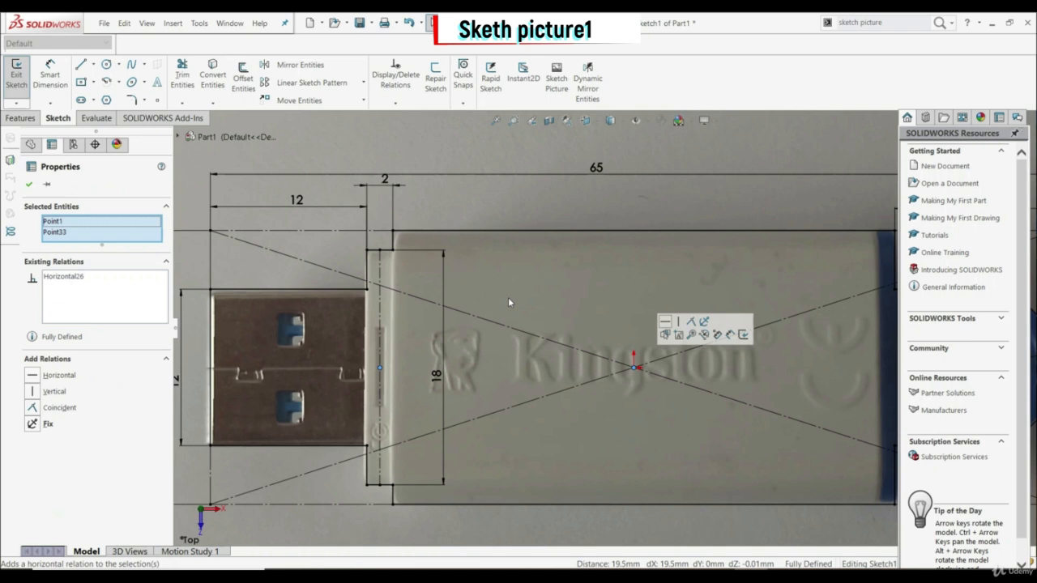
{"action": "left_click", "coordinate": [29, 185]}
{"action": "key", "text": "f"}
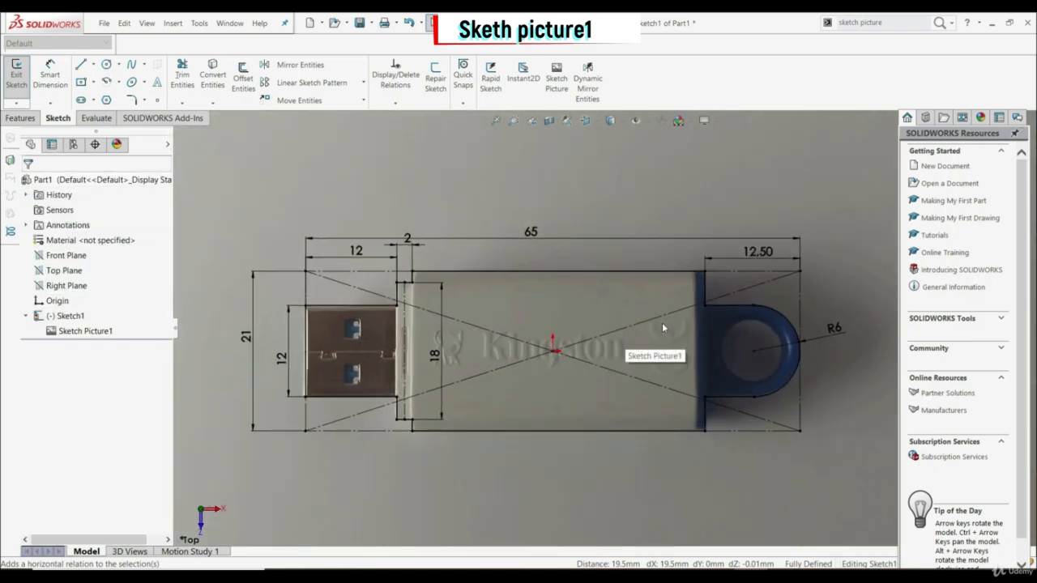
Step: Extrude the closed USB stick outline as a boss with the Mid Plane end condition and a depth of 10.5 mm
{"action": "left_click", "coordinate": [20, 117]}
{"action": "left_click", "coordinate": [27, 93]}
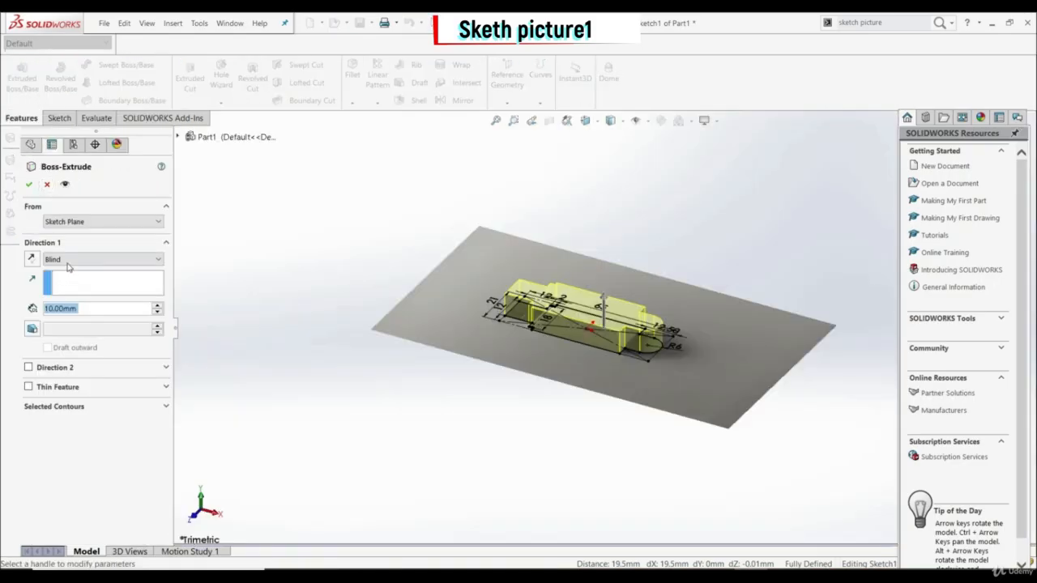
{"action": "left_click", "coordinate": [69, 261]}
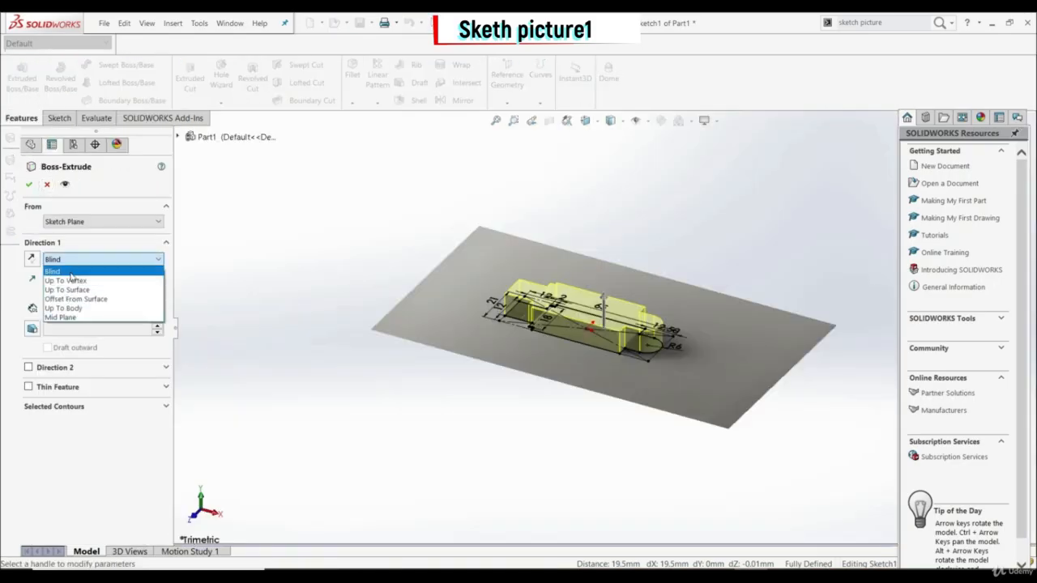
{"action": "left_click", "coordinate": [86, 319]}
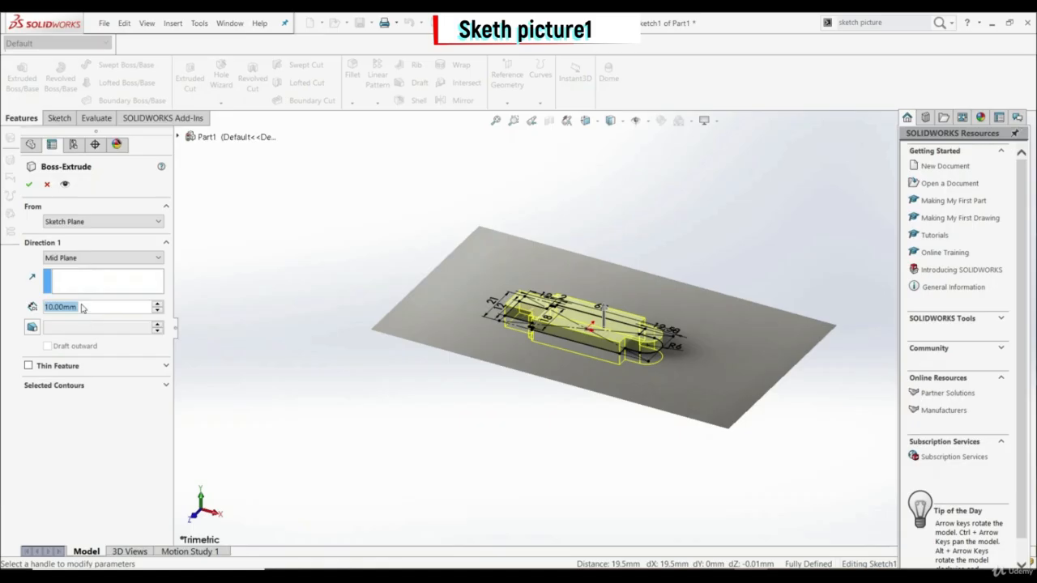
{"action": "type", "text": "10.5"}
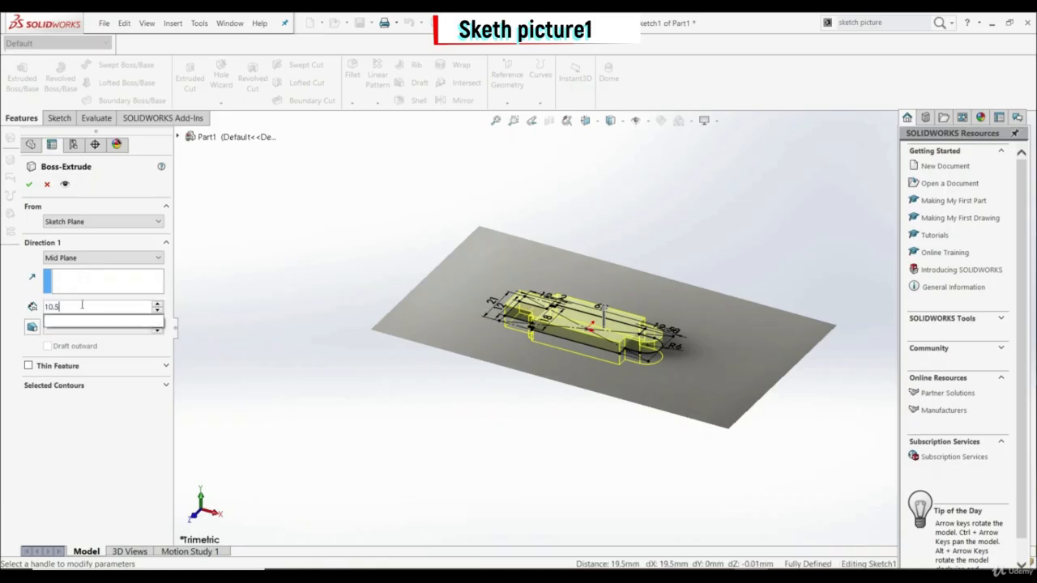
{"action": "key", "text": "Return"}
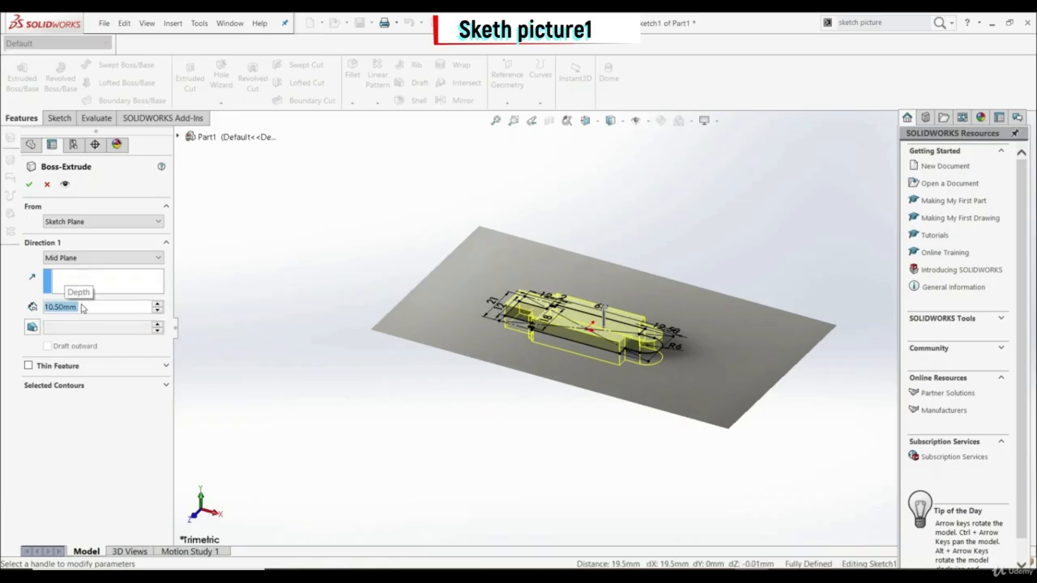
{"action": "left_click", "coordinate": [28, 186]}
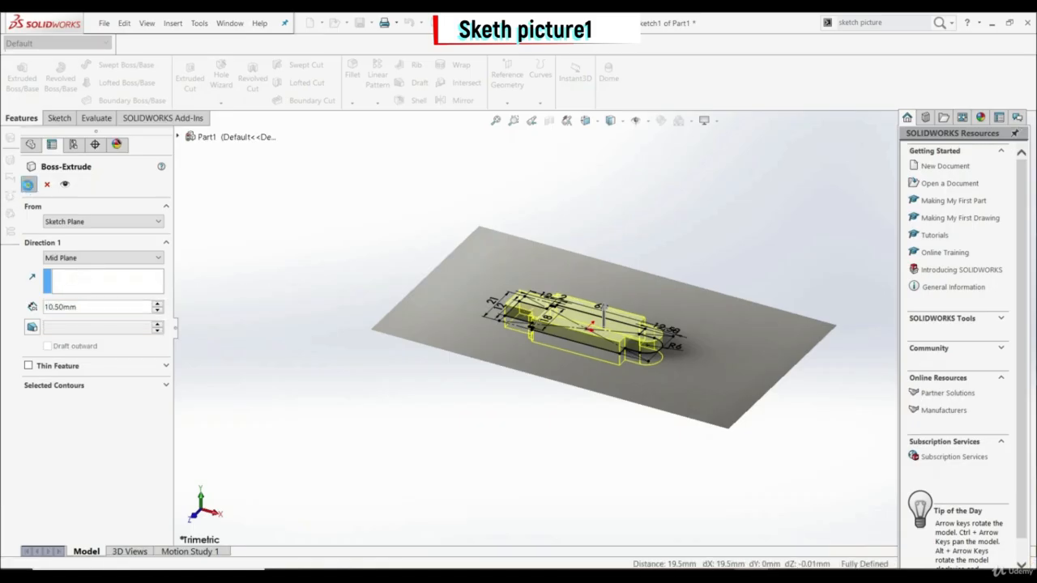
Step: Inspect the extruded body and expand its feature and sketch in the feature tree down to the sketch picture
{"action": "left_click", "coordinate": [520, 416]}
{"action": "middle_click_drag", "start_coordinate": [520, 416], "coordinate": [612, 325]}
{"action": "scroll", "coordinate": [612, 326], "scroll_direction": "down", "scroll_amount": 3}
{"action": "scroll", "coordinate": [607, 341], "scroll_direction": "up", "scroll_amount": 2}
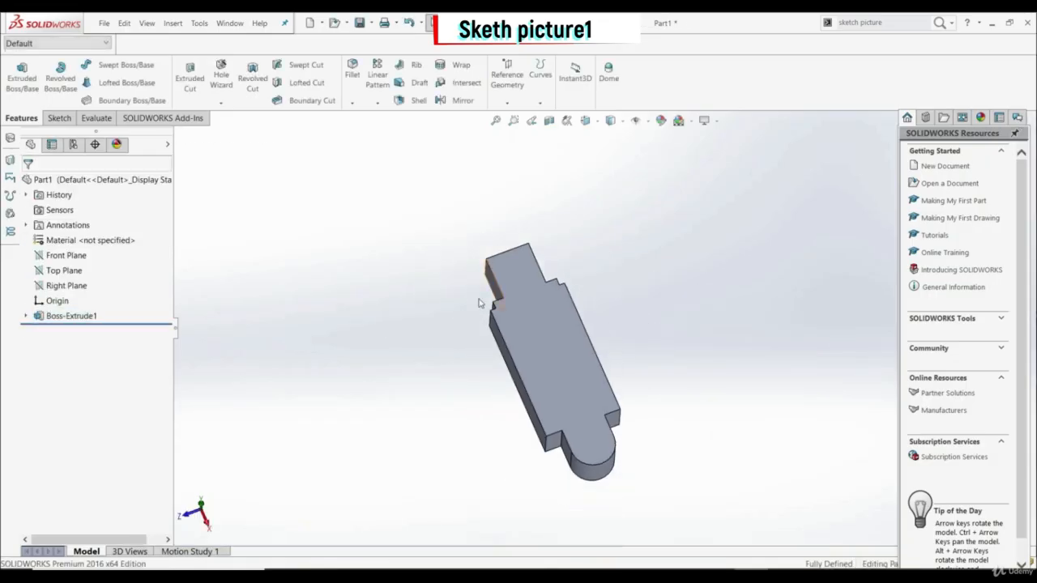
{"action": "left_click", "coordinate": [25, 316]}
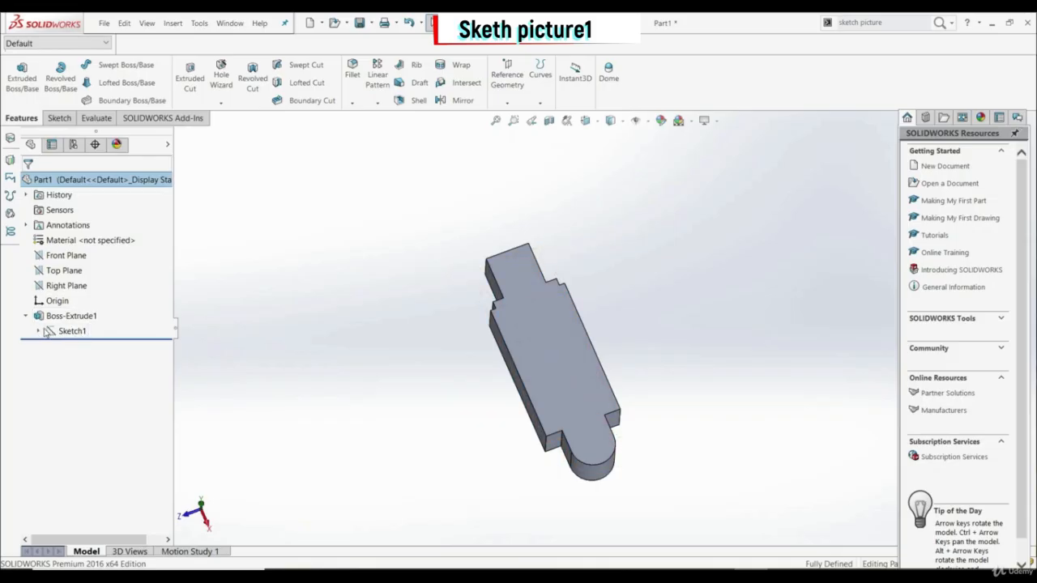
{"action": "left_click", "coordinate": [38, 331]}
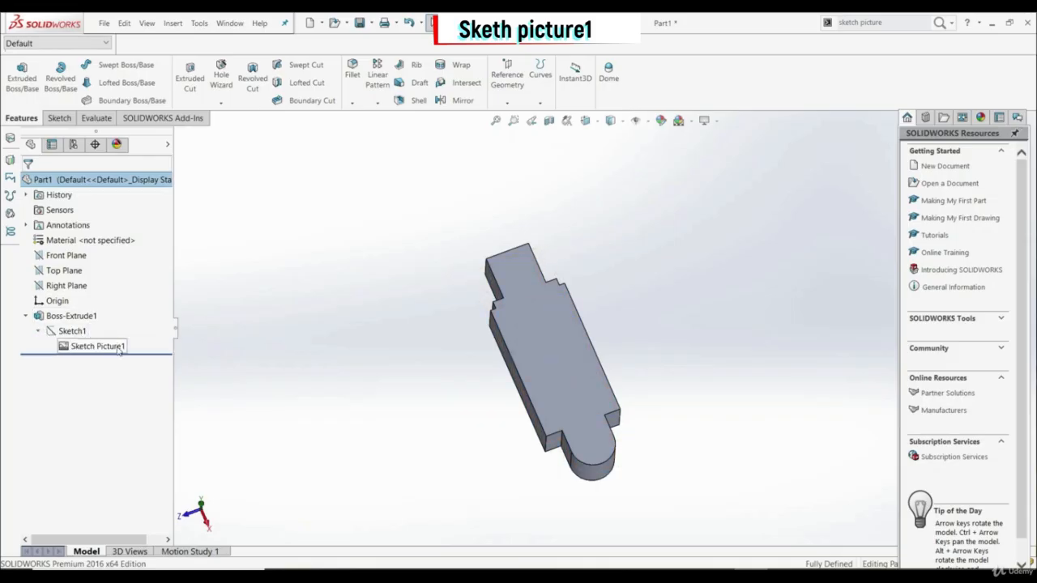